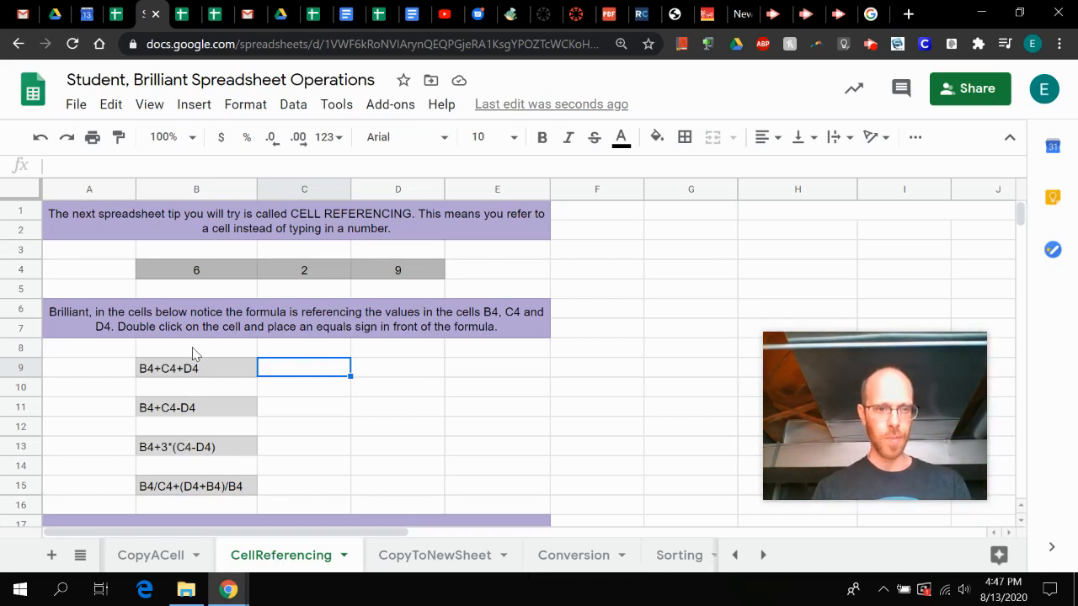
Examine the values in cells B4, C4 and D4 one after another.
{"action": "left_click", "coordinate": [194, 271]}
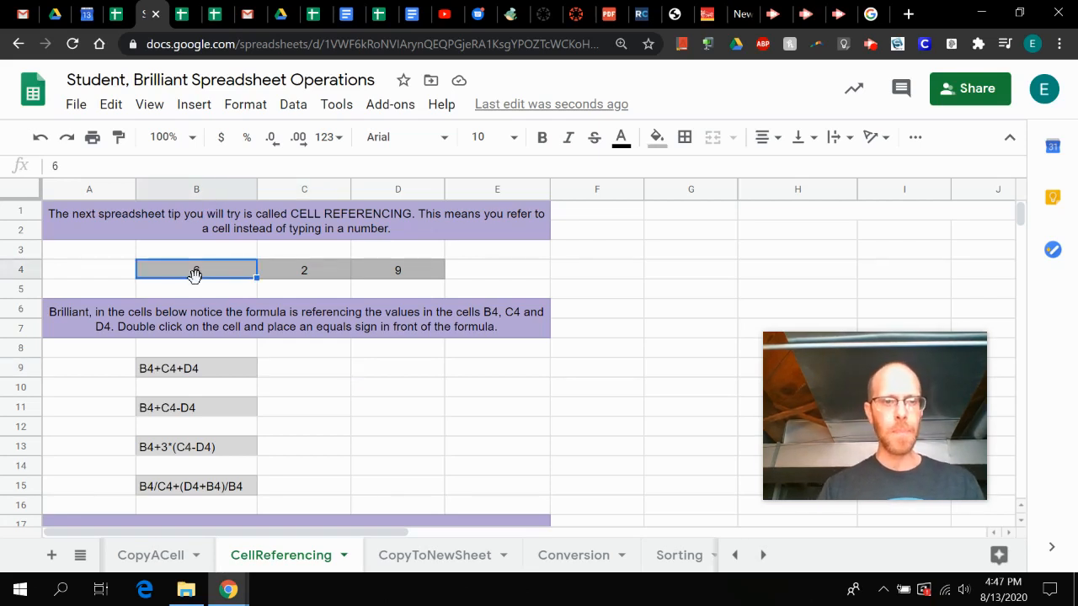
{"action": "key", "text": "Right"}
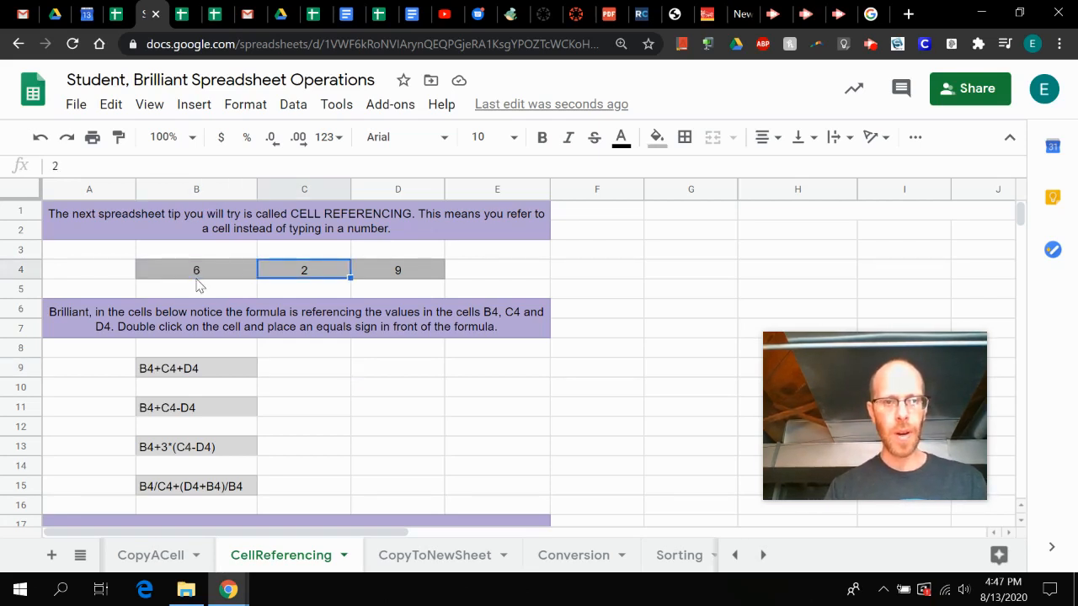
{"action": "key", "text": "Right"}
{"action": "left_click", "coordinate": [195, 274]}
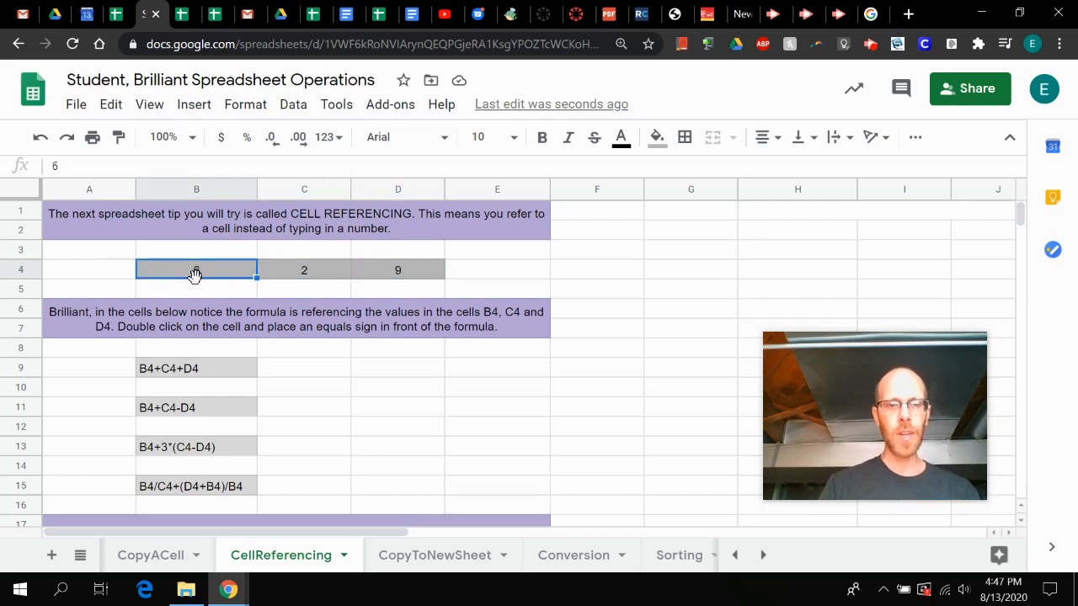
{"action": "key", "text": "Right"}
{"action": "key", "text": "Right"}
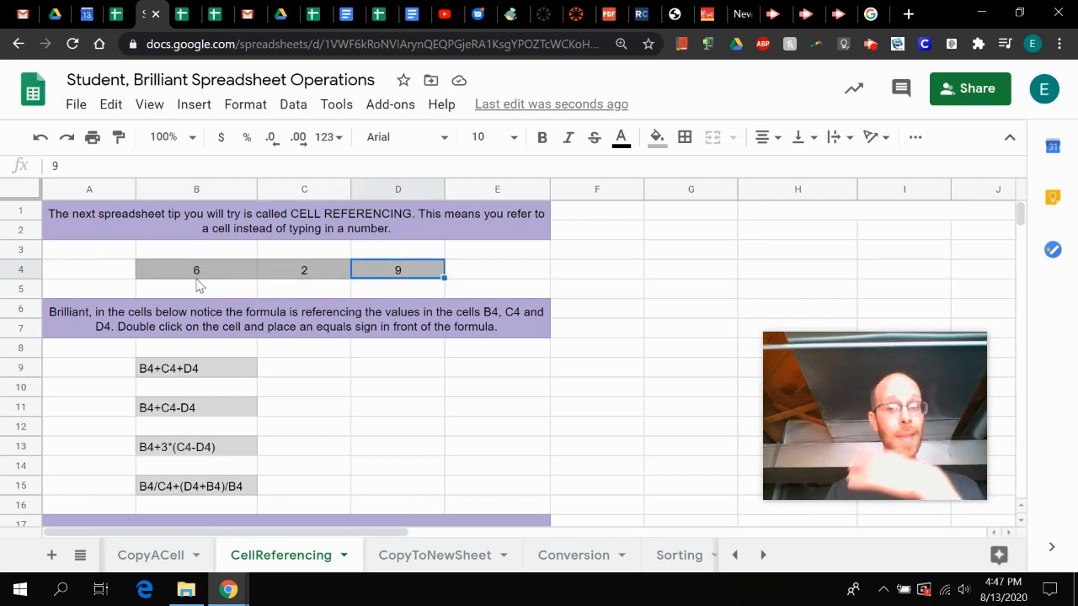
Turn the text in B9 into the working formula =B4+C4+D4 by adding an equals sign in front.
{"action": "key", "text": "Down"}
{"action": "key", "text": "Down"}
{"action": "key", "text": "Down"}
{"action": "key", "text": "Down"}
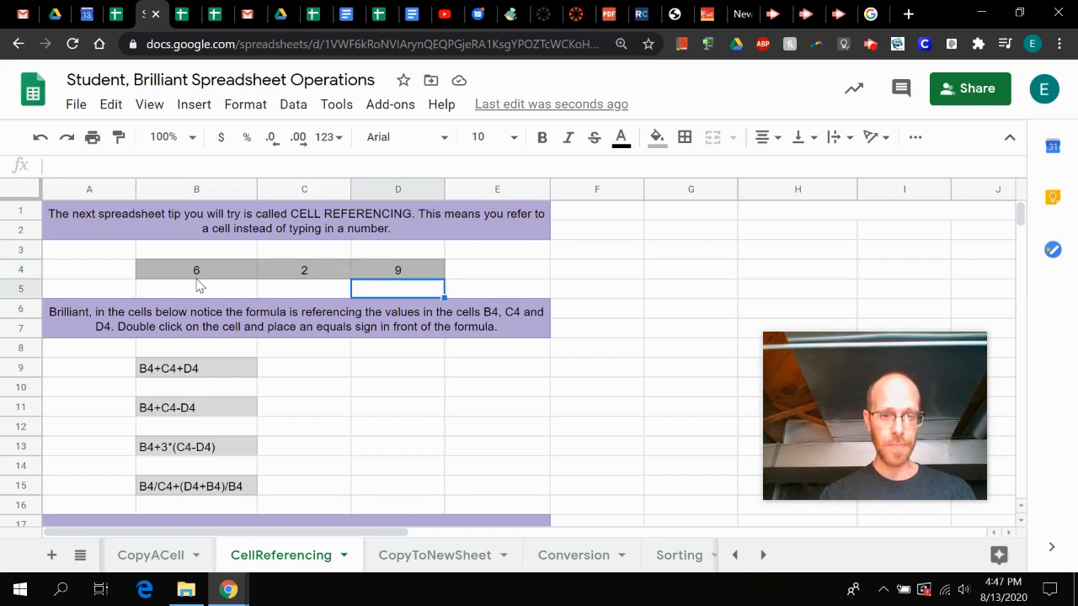
{"action": "key", "text": "Left"}
{"action": "key", "text": "Left"}
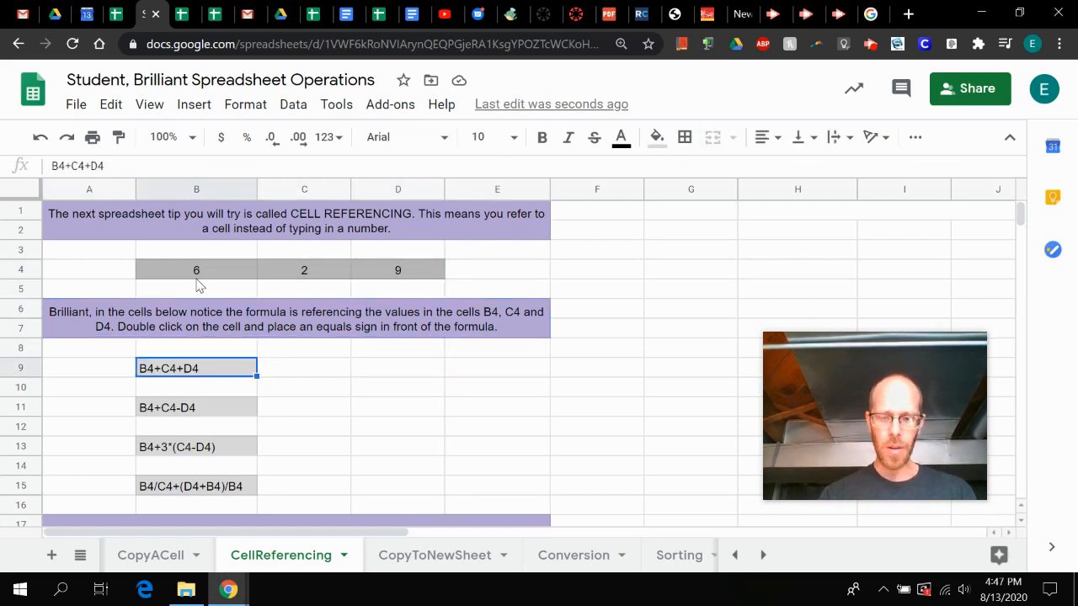
{"action": "key", "text": "Return"}
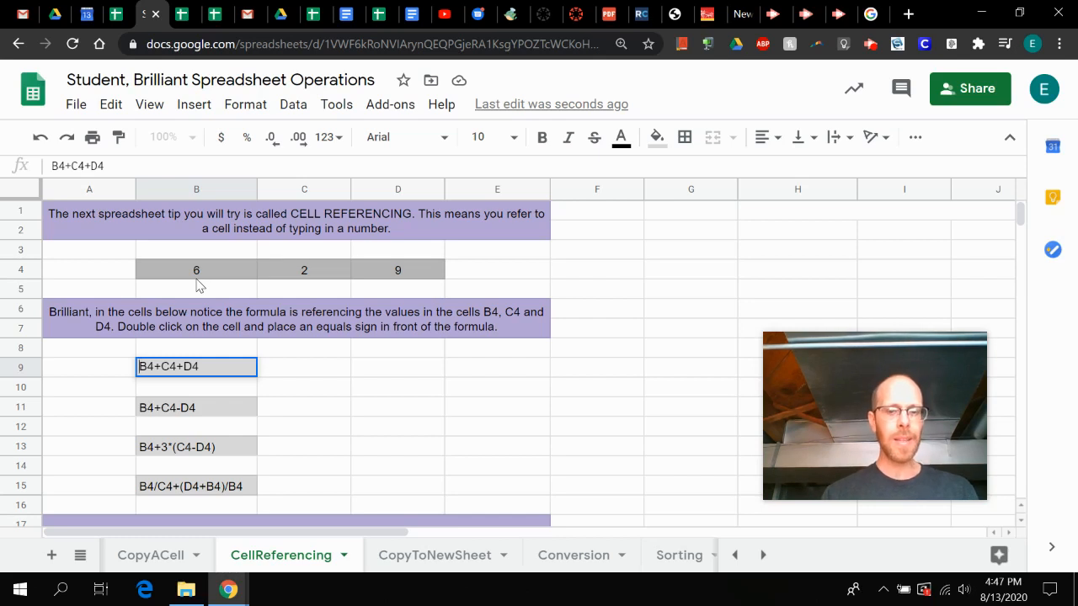
{"action": "key", "text": "Home"}
{"action": "type", "text": "="}
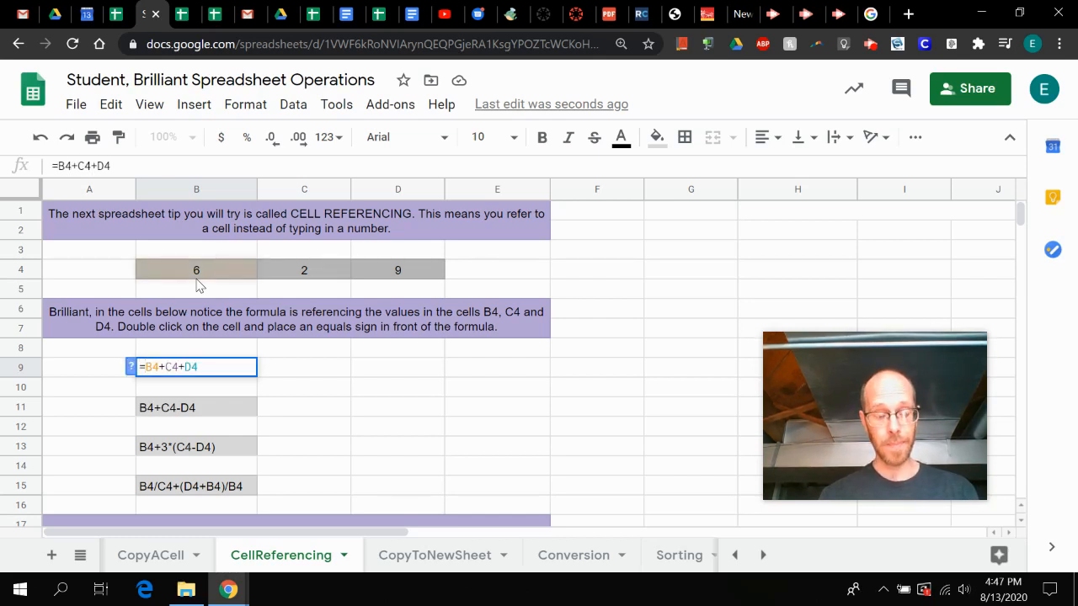
{"action": "key", "text": "Return"}
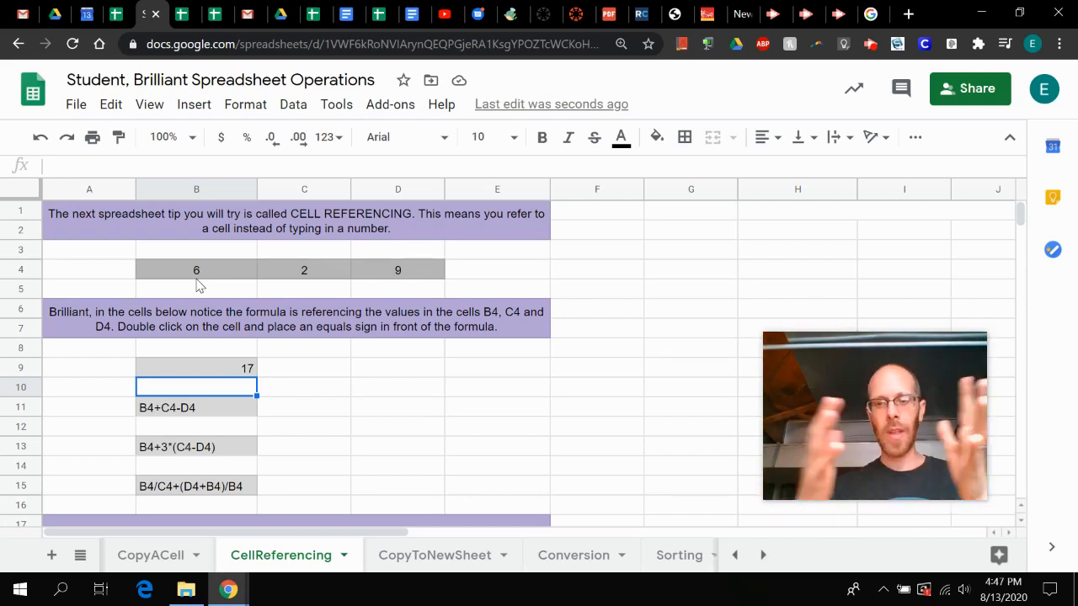
Change the value in the referenced cell C4 to 3.
{"action": "key", "text": "Up"}
{"action": "key", "text": "Up"}
{"action": "key", "text": "Up"}
{"action": "key", "text": "Up"}
{"action": "key", "text": "Up"}
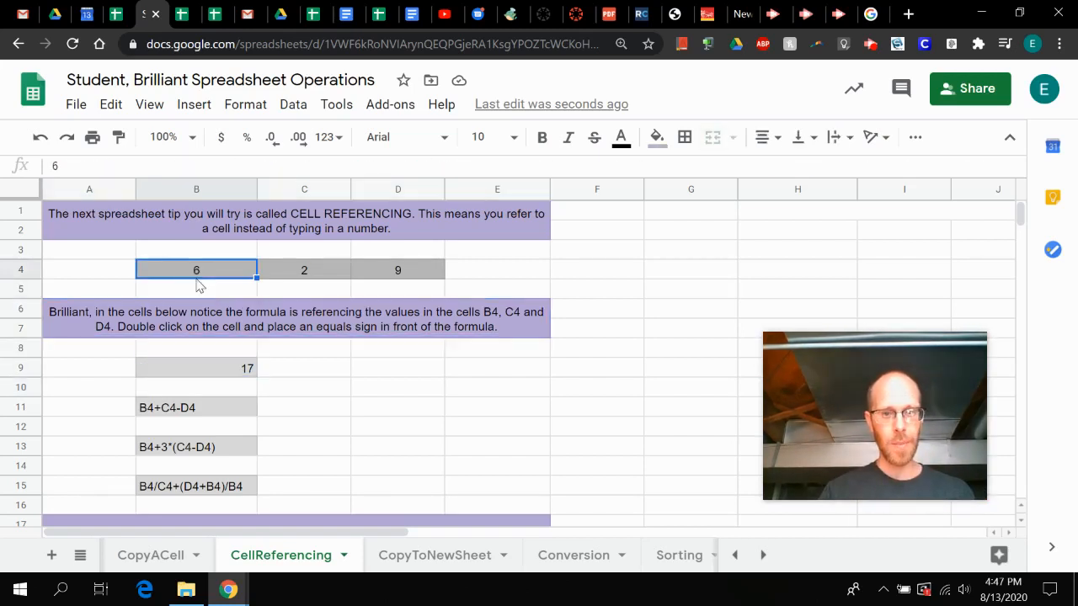
{"action": "key", "text": "Right"}
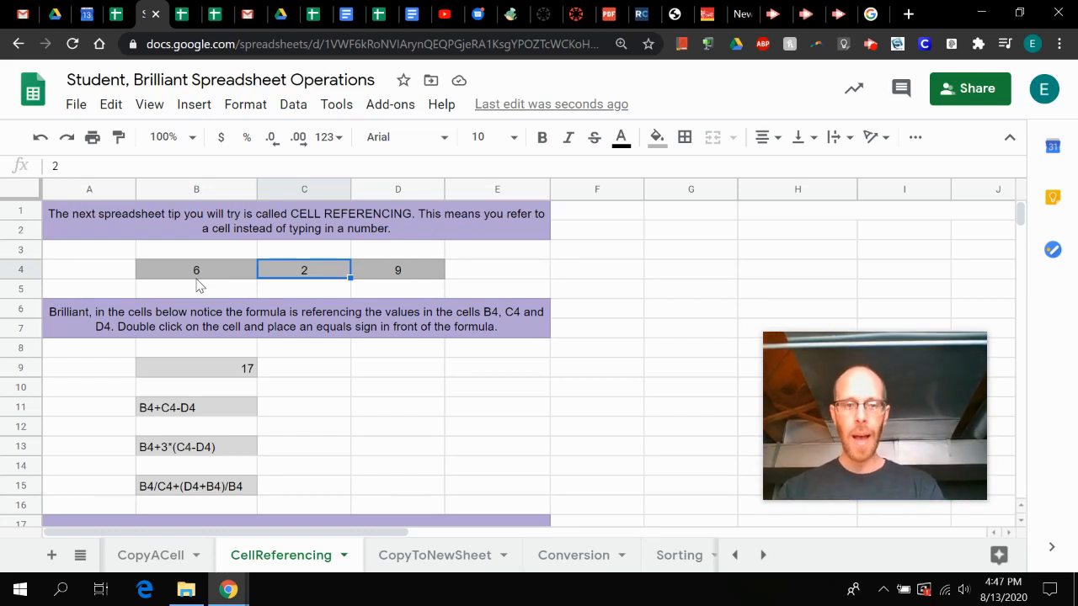
{"action": "type", "text": "3"}
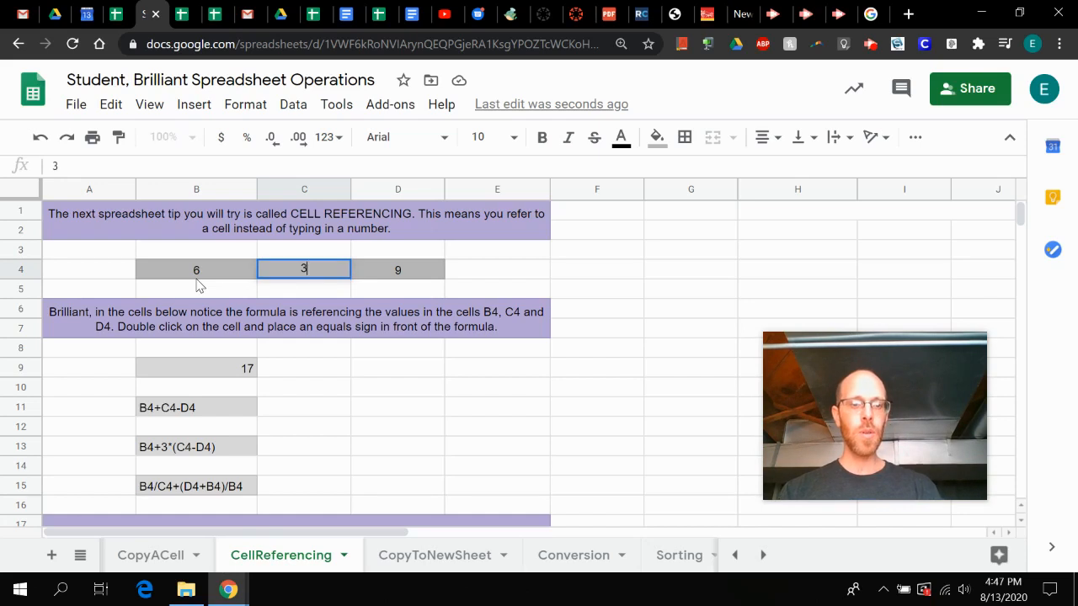
{"action": "key", "text": "Return"}
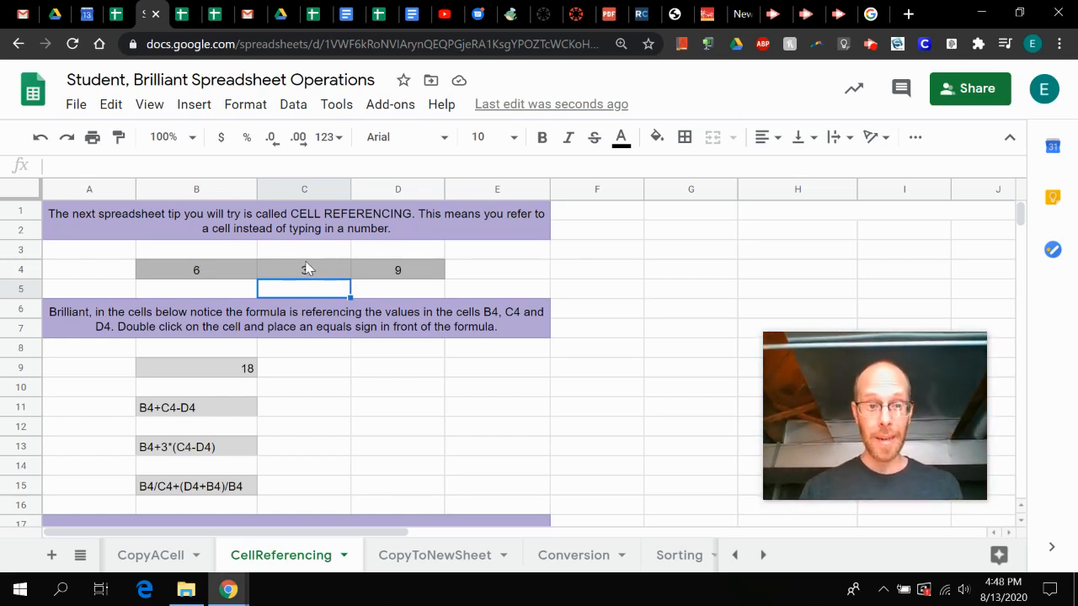
{"action": "key", "text": "Down"}
{"action": "key", "text": "Down"}
{"action": "key", "text": "Down"}
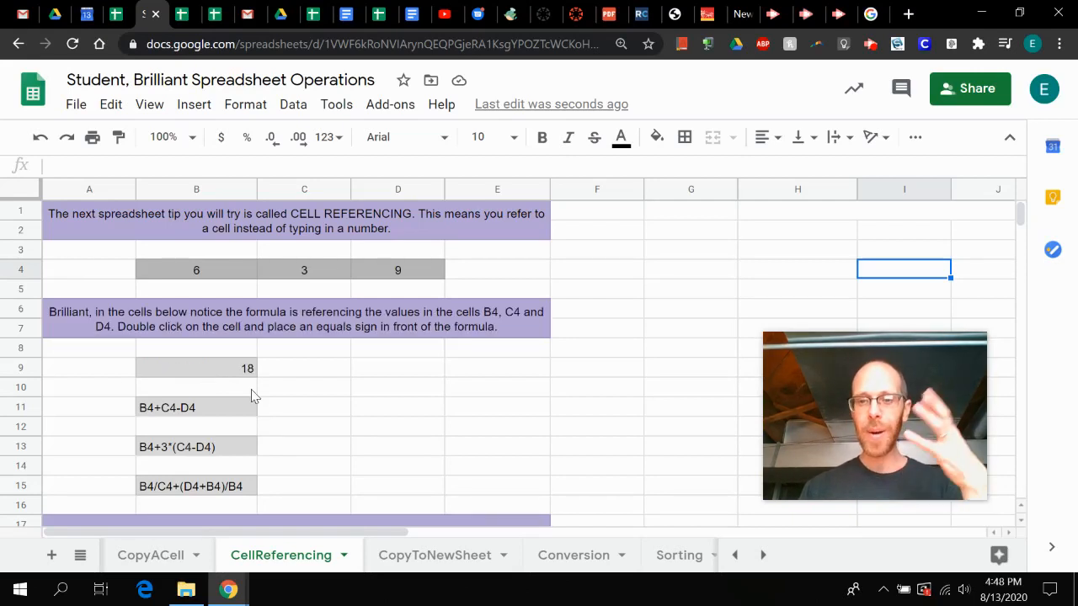
Replace the number in C4 with a first name as text and inspect the formula cell B9.
{"action": "left_click", "coordinate": [307, 276]}
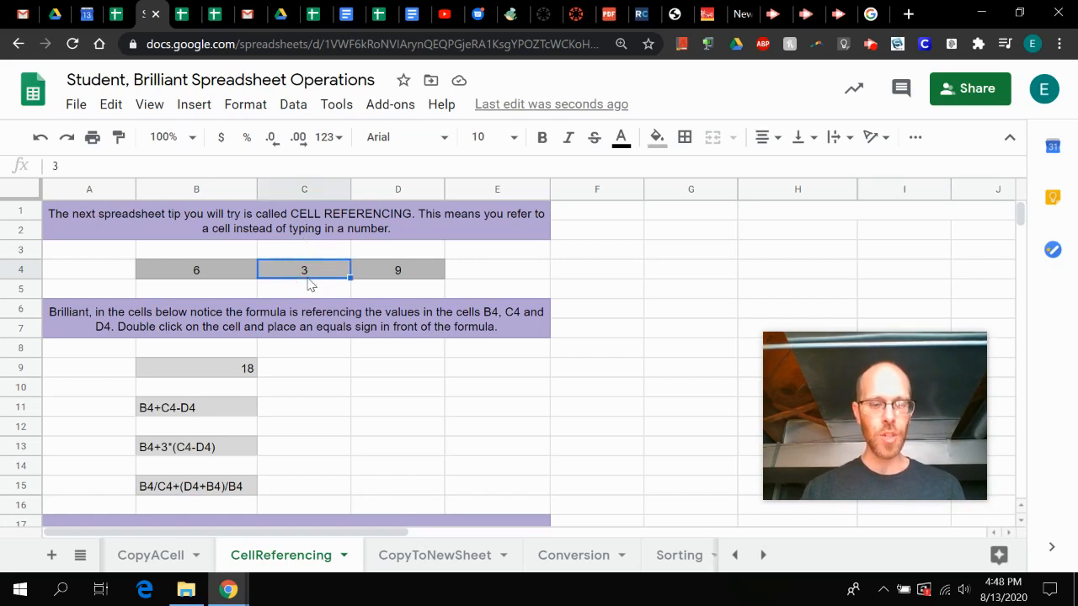
{"action": "type", "text": "steve"}
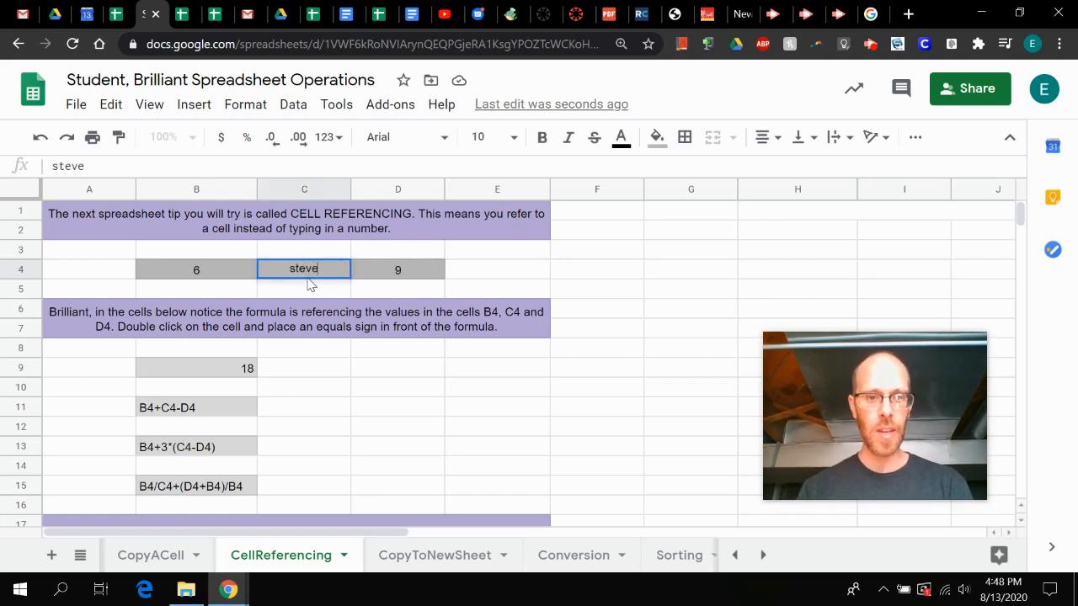
{"action": "key", "text": "Return"}
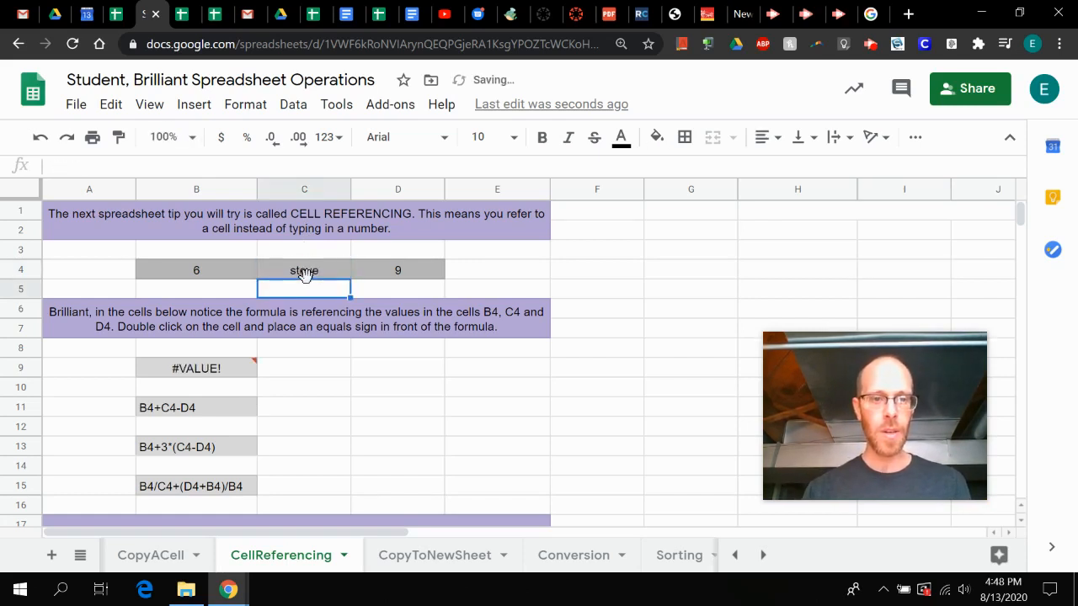
{"action": "left_click", "coordinate": [234, 371]}
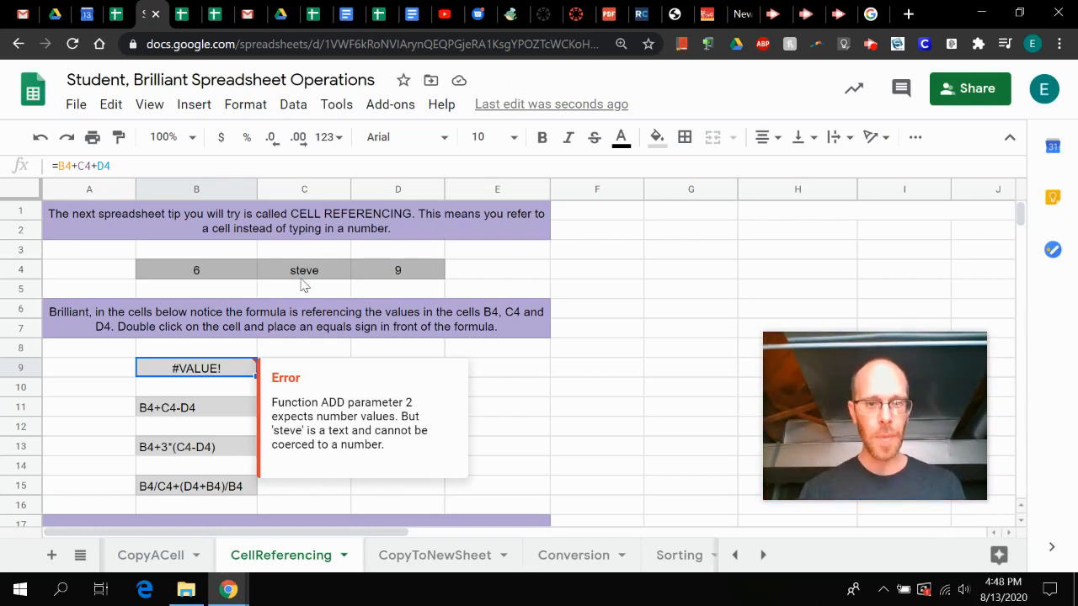
Set C4 back to the number 3.
{"action": "left_click", "coordinate": [324, 269]}
{"action": "type", "text": "3"}
{"action": "key", "text": "Return"}
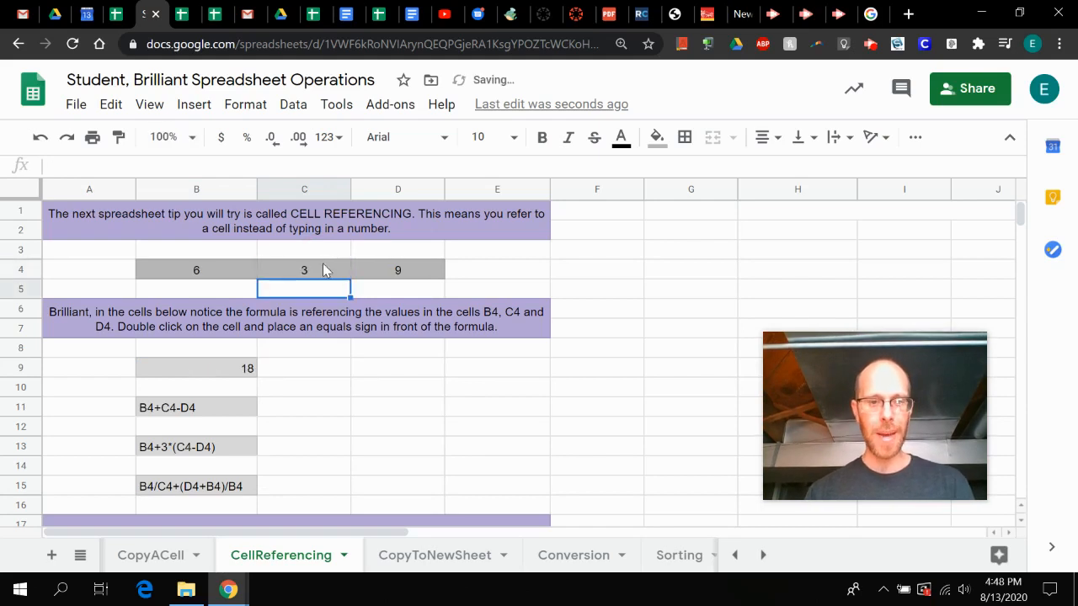
Append the unit to the number in C4 so the cell reads "3 ft".
{"action": "left_click", "coordinate": [324, 270]}
{"action": "double_click", "coordinate": [324, 269]}
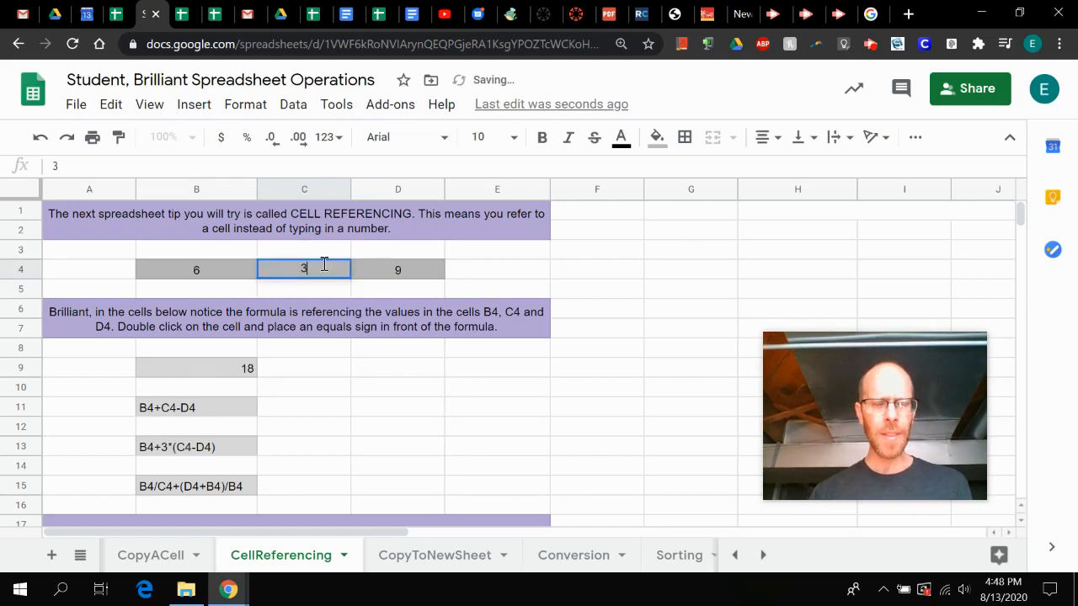
{"action": "type", "text": "ft"}
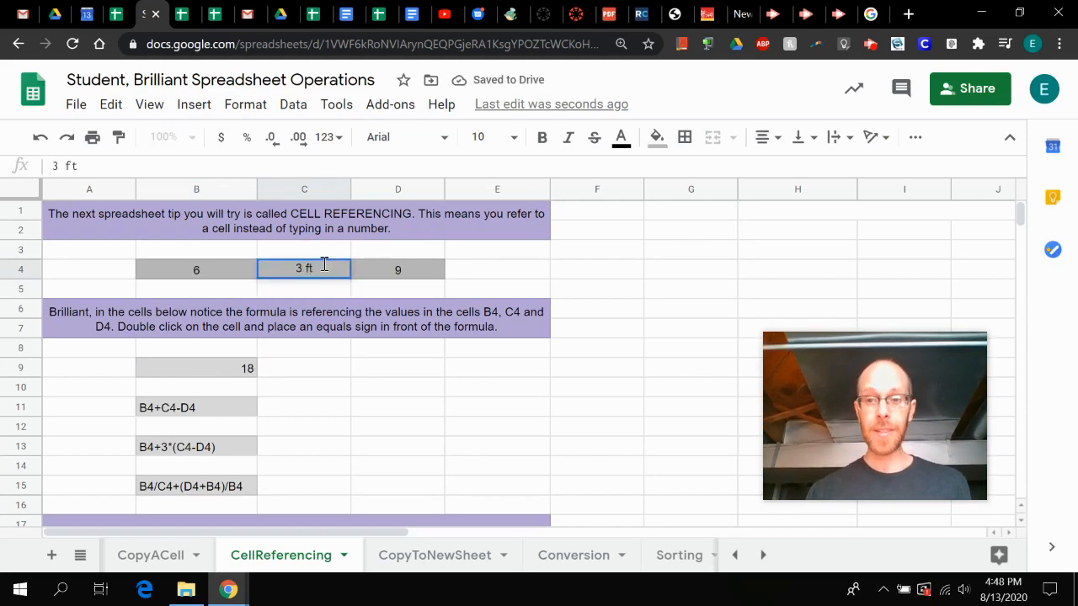
{"action": "key", "text": "Return"}
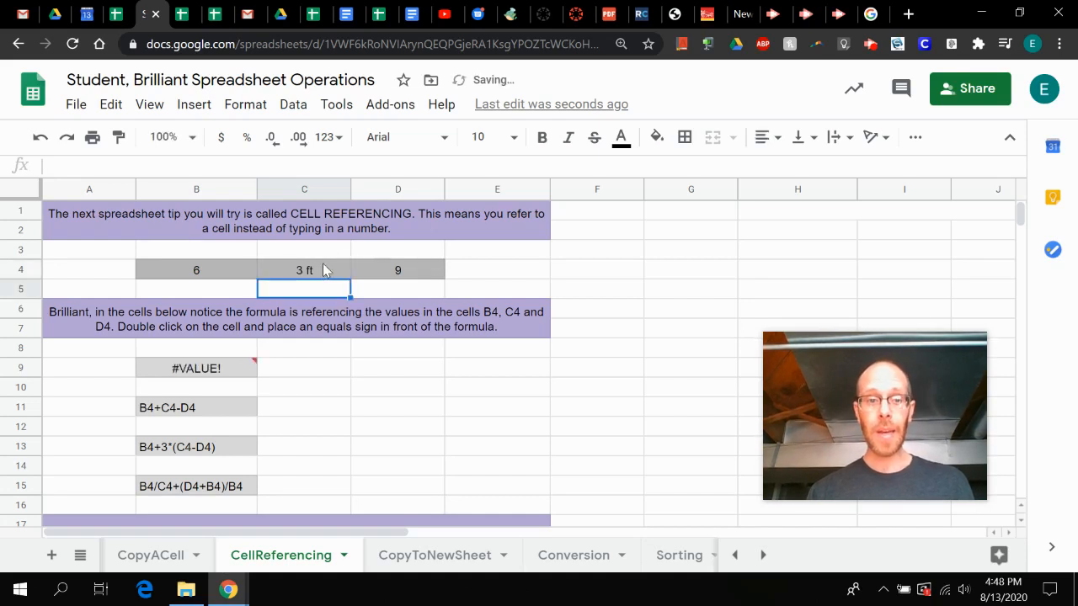
Clear C4 and enter 3% in it.
{"action": "left_click", "coordinate": [323, 265]}
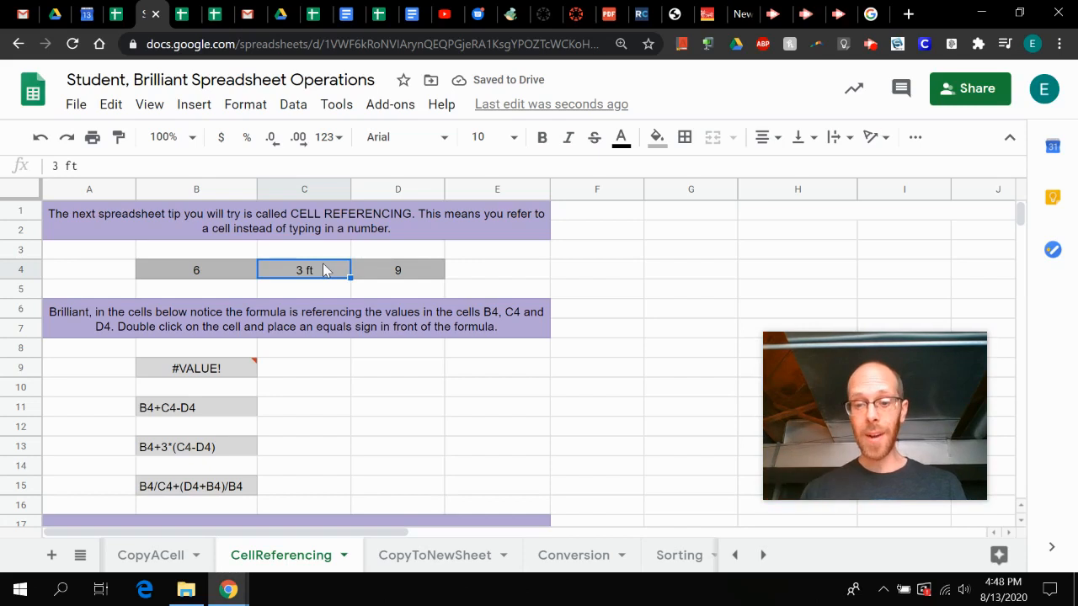
{"action": "key", "text": "Delete"}
{"action": "type", "text": "3"}
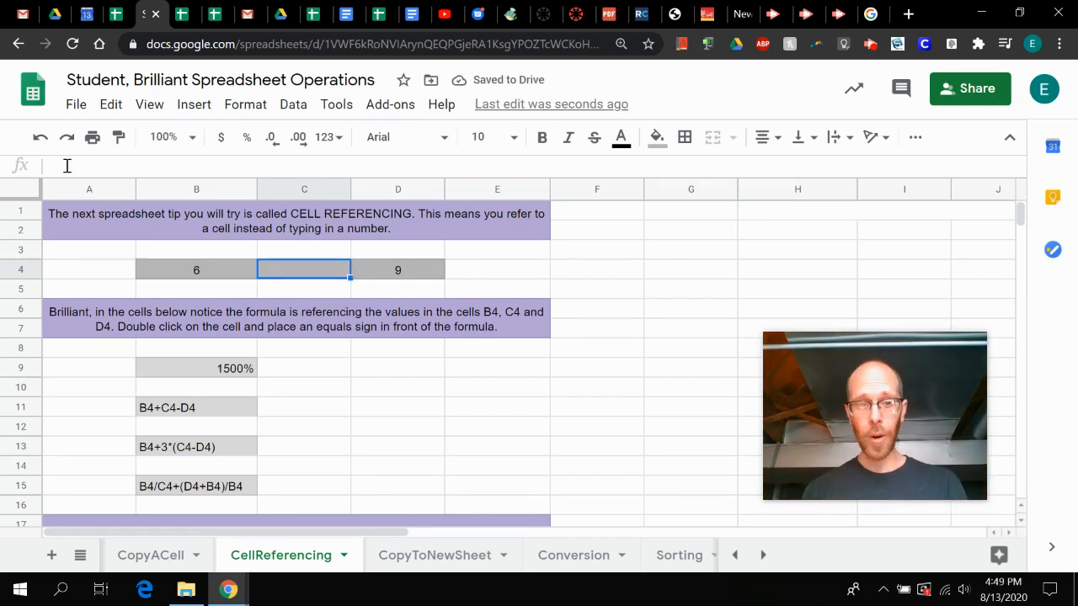
{"action": "type", "text": "3"}
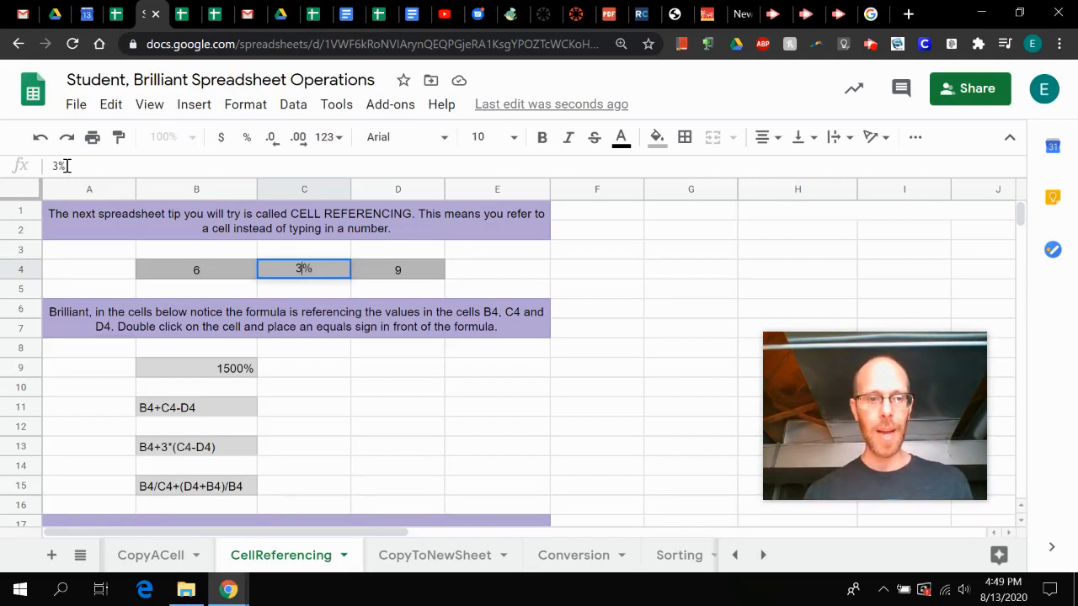
{"action": "key", "text": "Return"}
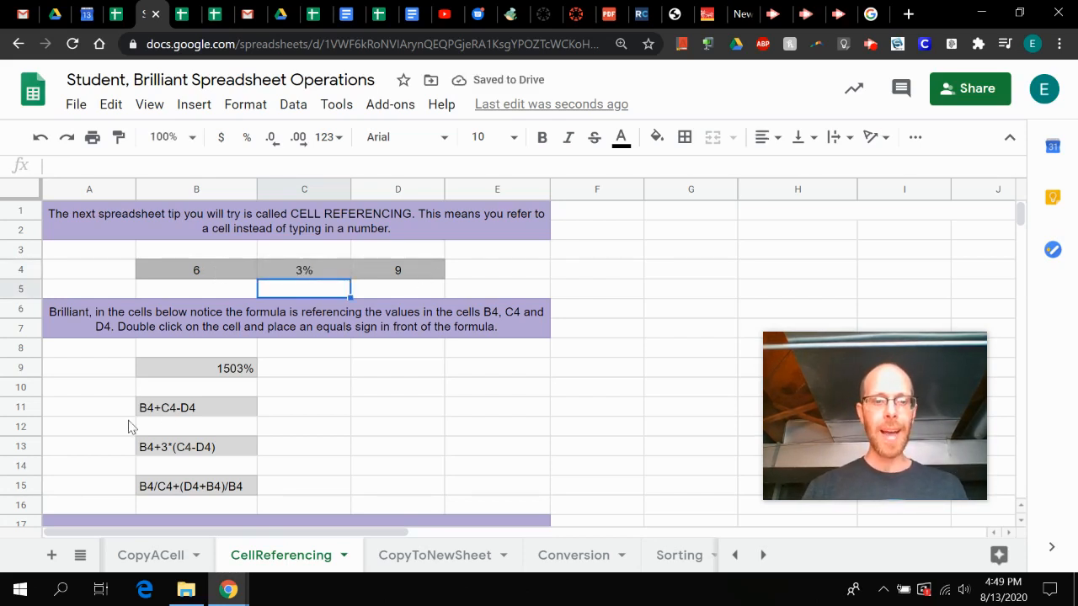
Examine the formula in B9 and the cells B4, C4 and D4 that it references.
{"action": "left_click", "coordinate": [235, 373]}
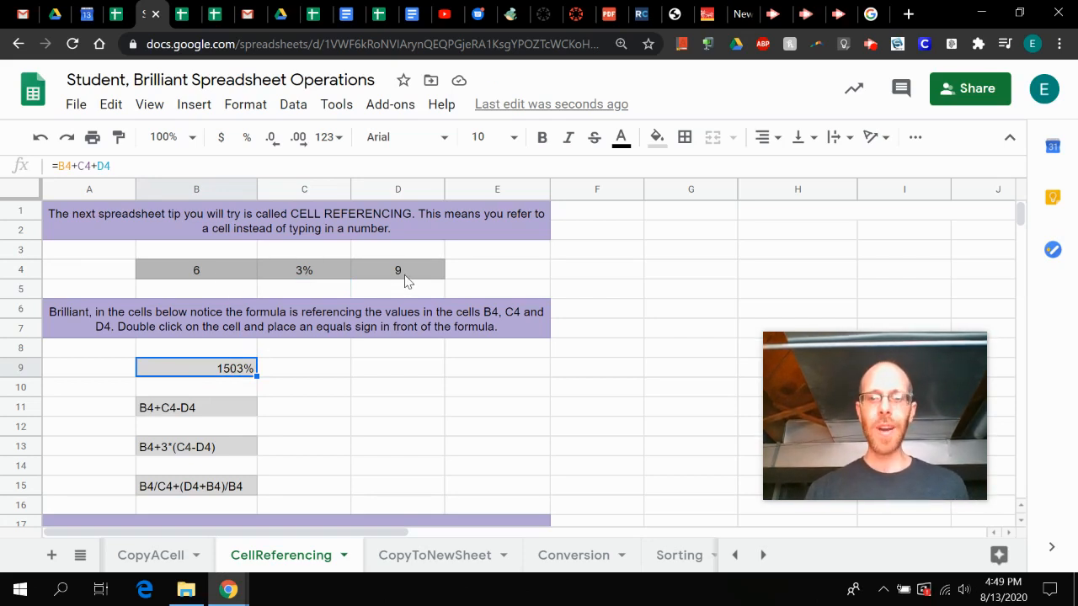
{"action": "left_click", "coordinate": [206, 280]}
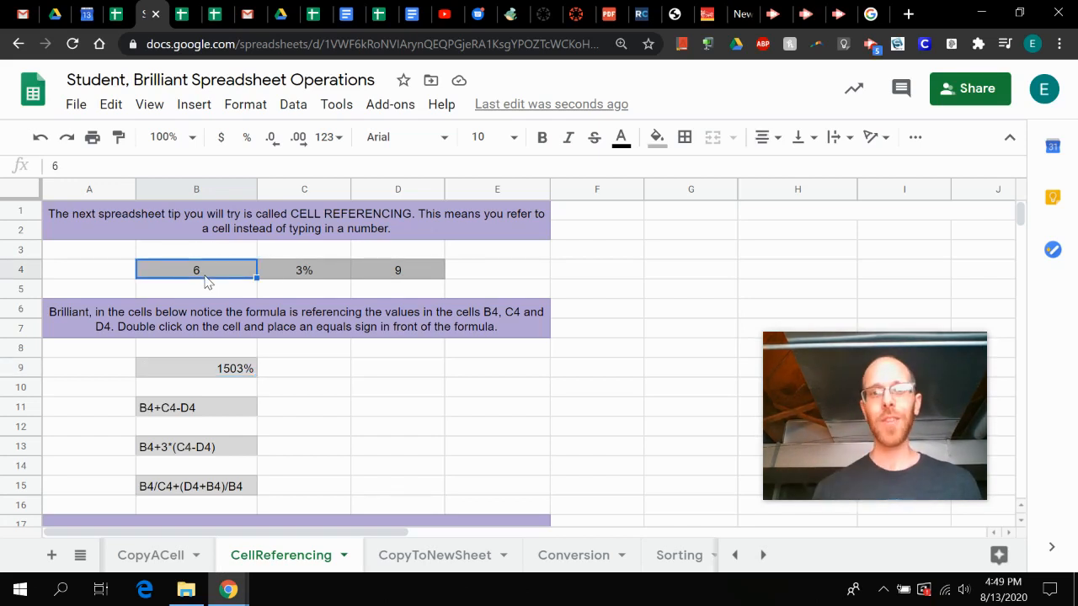
{"action": "key", "text": "Right"}
{"action": "key", "text": "Right"}
{"action": "key", "text": "Right"}
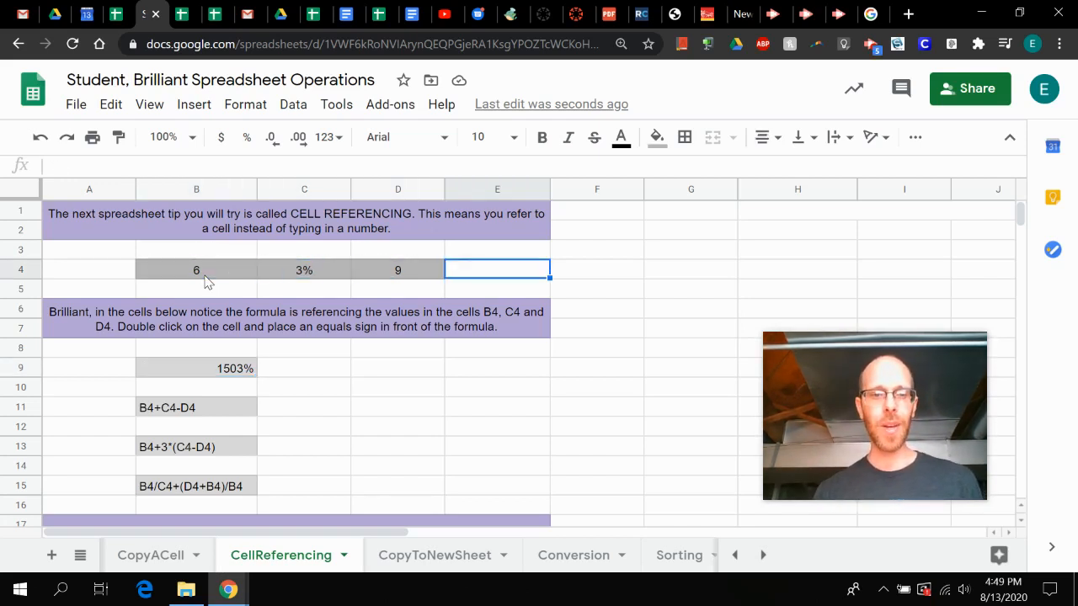
{"action": "key", "text": "Left"}
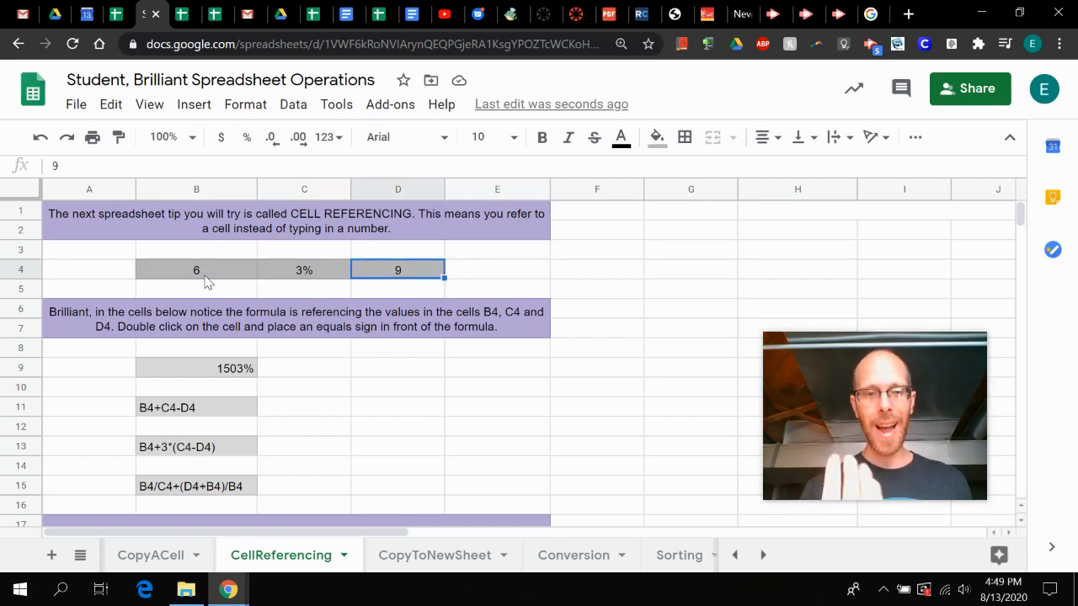
{"action": "key", "text": "Left"}
{"action": "key", "text": "Left"}
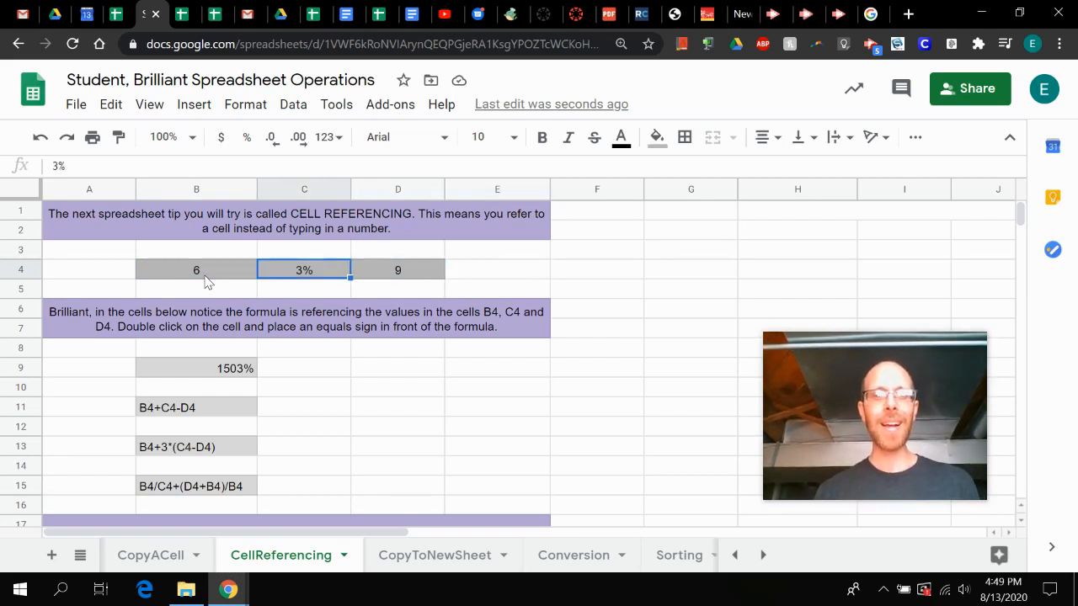
{"action": "key", "text": "Down"}
{"action": "key", "text": "Down"}
{"action": "key", "text": "Down"}
{"action": "key", "text": "Down"}
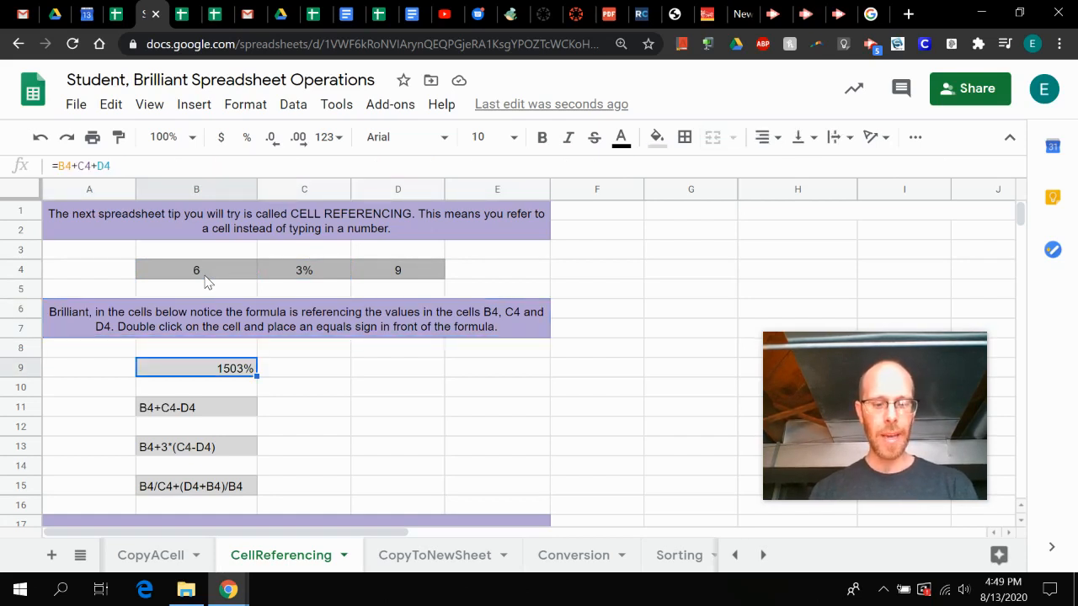
Undo the percentage and unit edits to C4, back to the plain number 3.
{"action": "key", "text": "ctrl+z"}
{"action": "key", "text": "ctrl+z"}
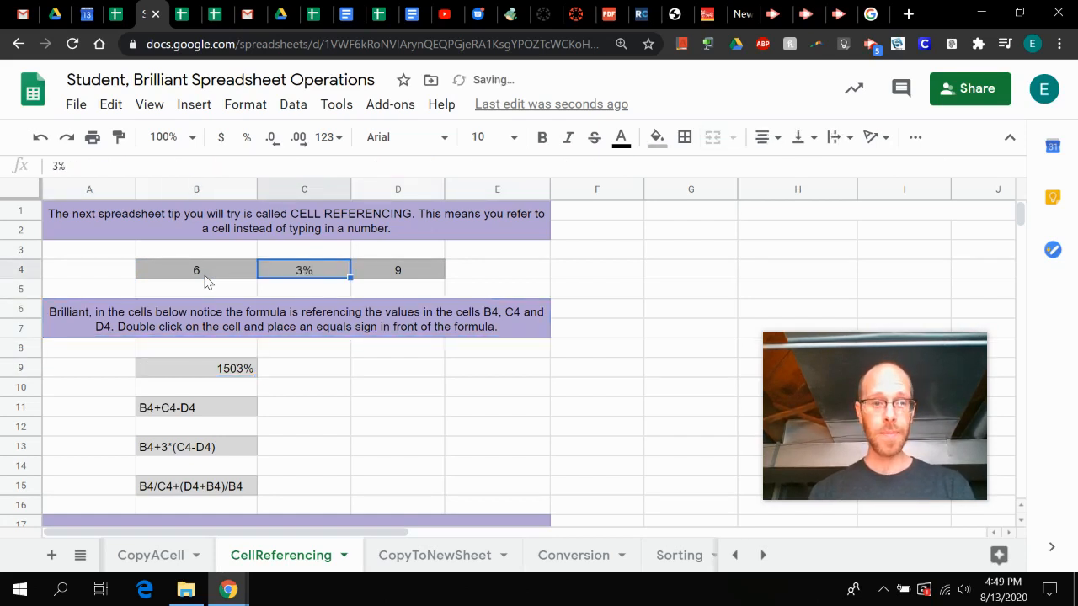
{"action": "key", "text": "ctrl+z"}
{"action": "key", "text": "ctrl+z"}
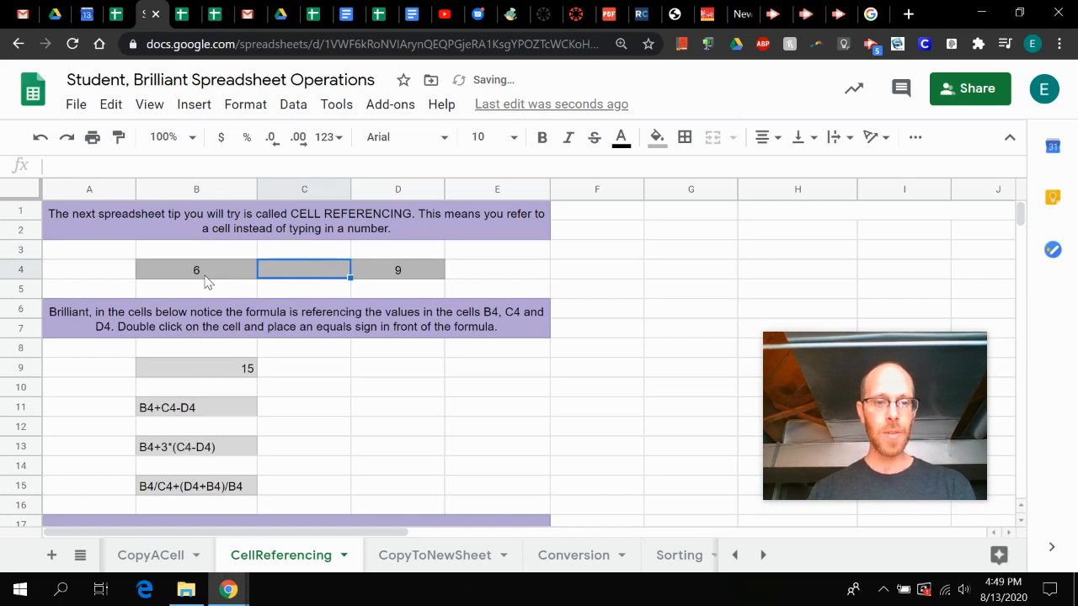
{"action": "key", "text": "ctrl+z"}
{"action": "key", "text": "ctrl+z"}
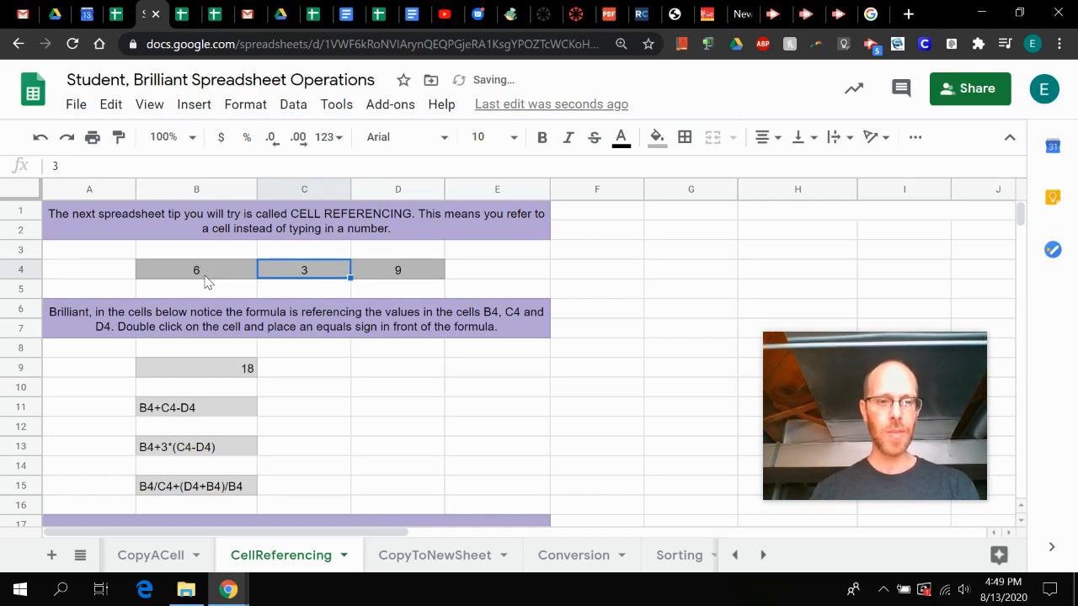
Switch to the CopyToNewSheet sheet and select cell C12.
{"action": "left_click", "coordinate": [304, 390]}
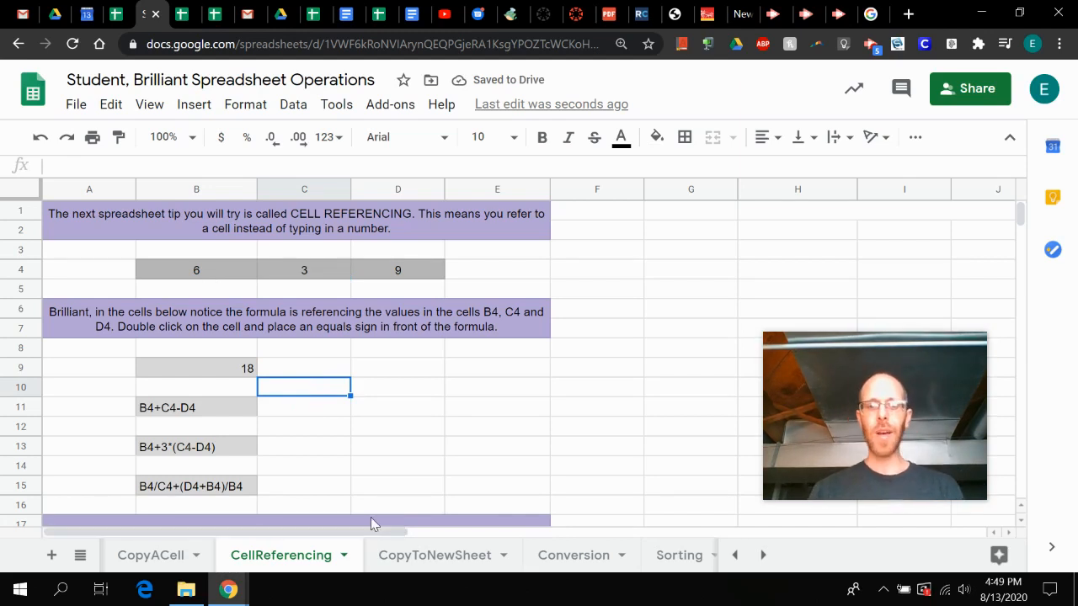
{"action": "left_click", "coordinate": [467, 560]}
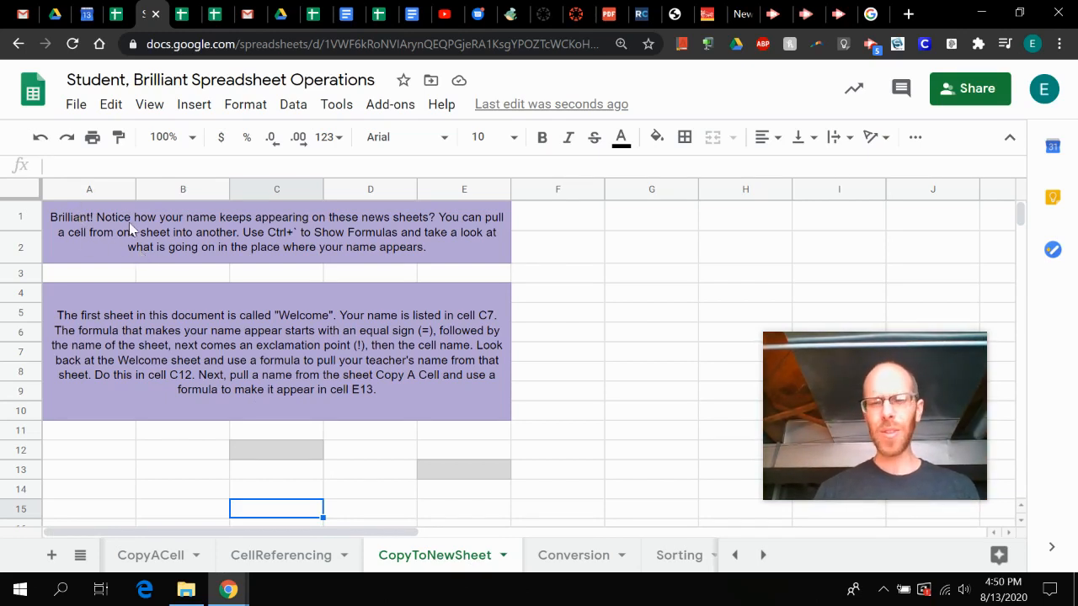
{"action": "left_click", "coordinate": [290, 443]}
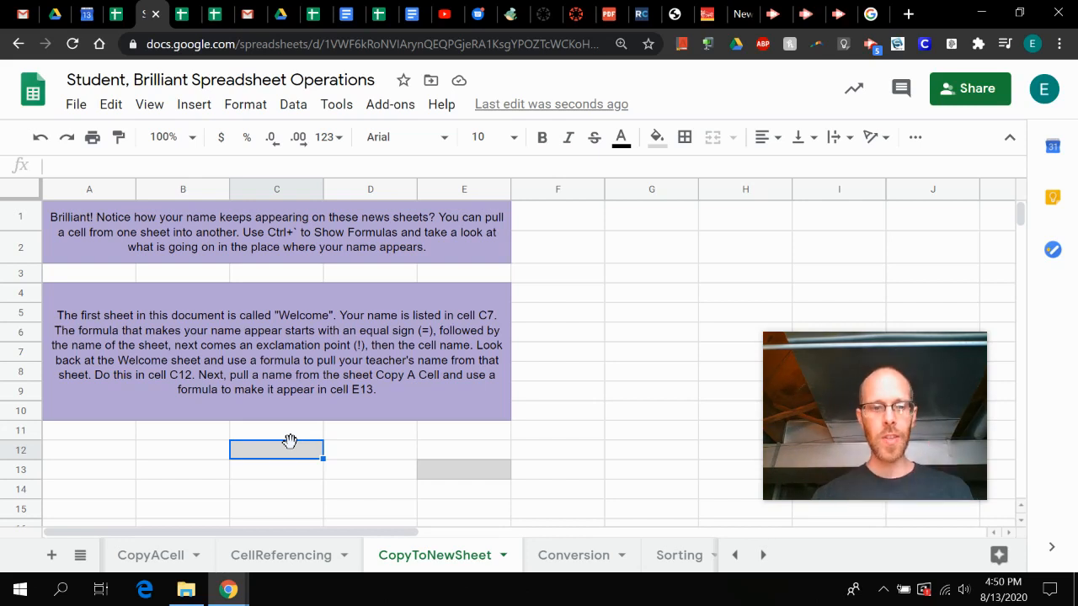
Check which cell holds the first name on the Welcome sheet, and return to the CopyToNewSheet sheet.
{"action": "scroll", "coordinate": [157, 570], "scroll_direction": "up", "scroll_amount": 3}
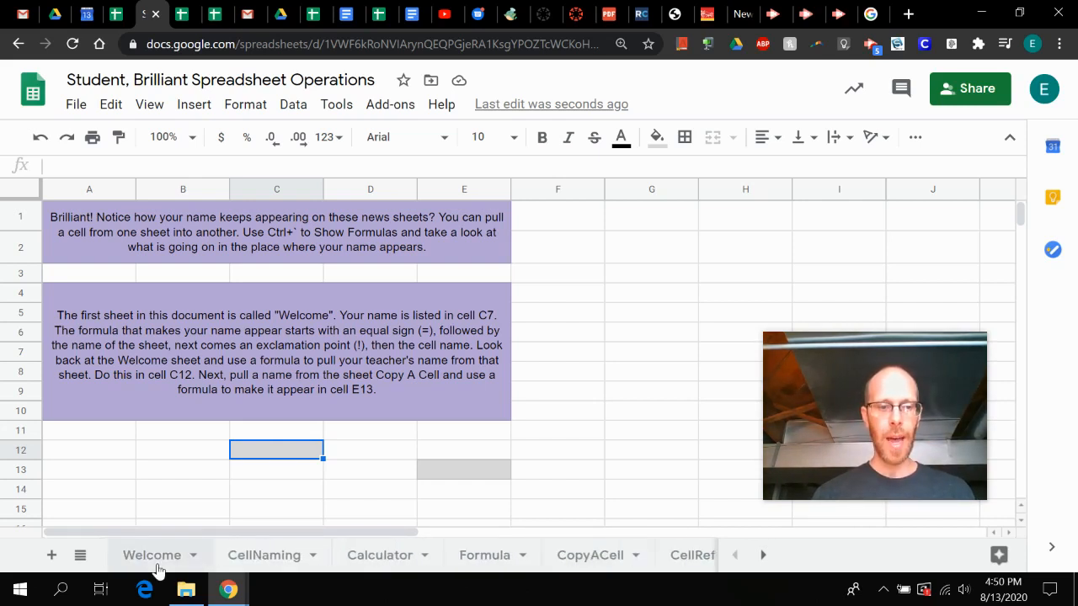
{"action": "left_click", "coordinate": [158, 563]}
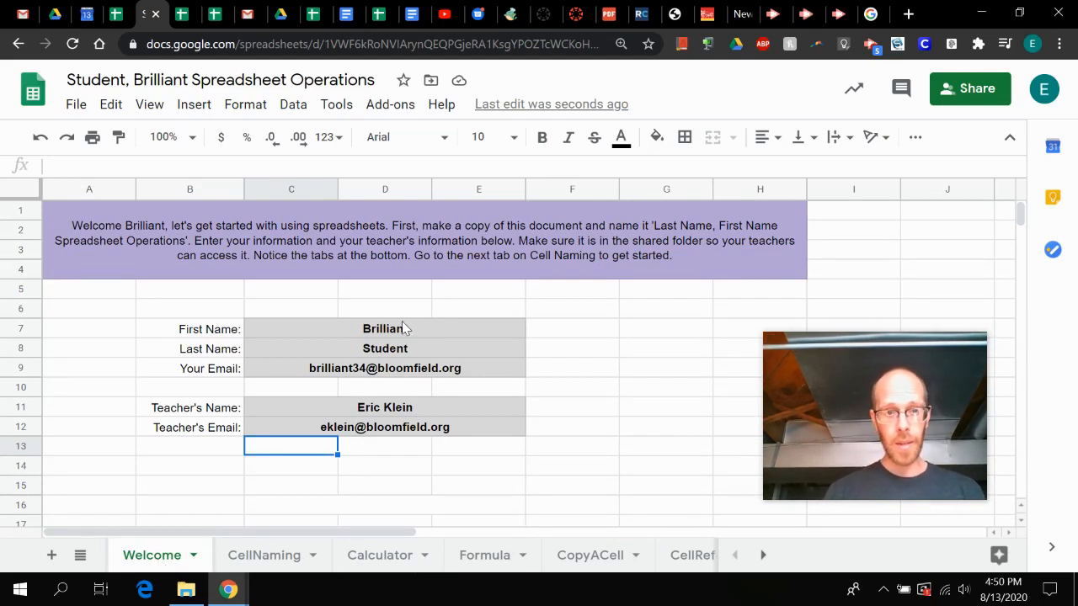
{"action": "left_click", "coordinate": [320, 330]}
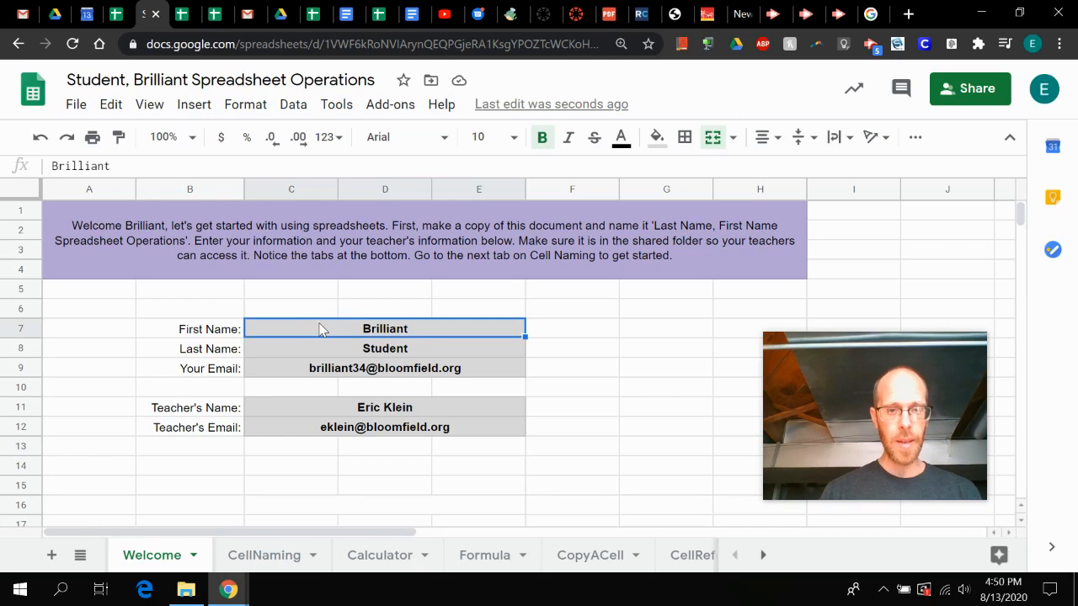
{"action": "left_click", "coordinate": [691, 559]}
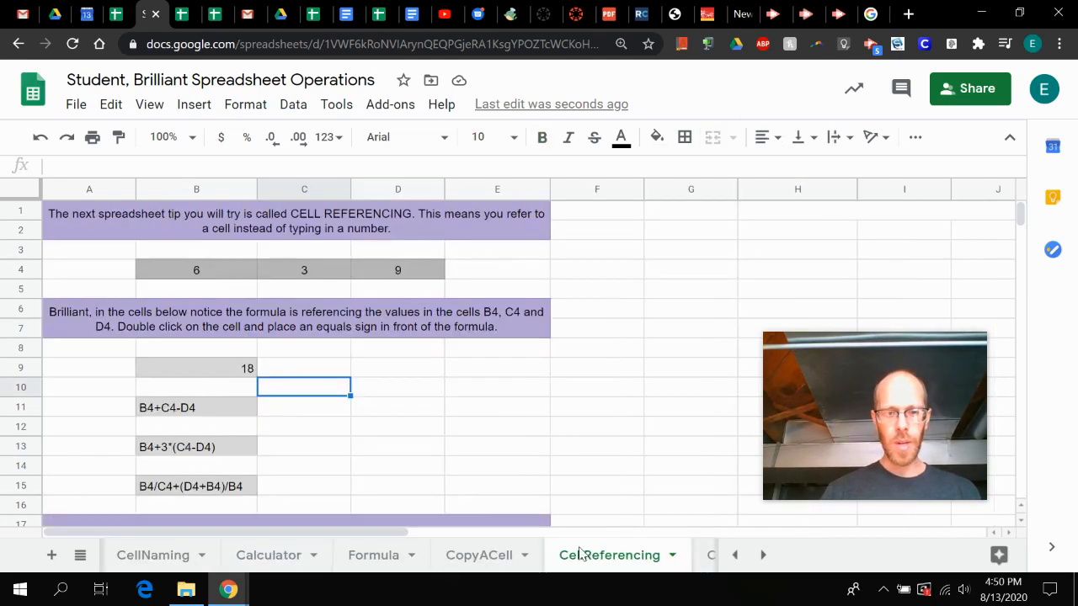
{"action": "left_click", "coordinate": [762, 555]}
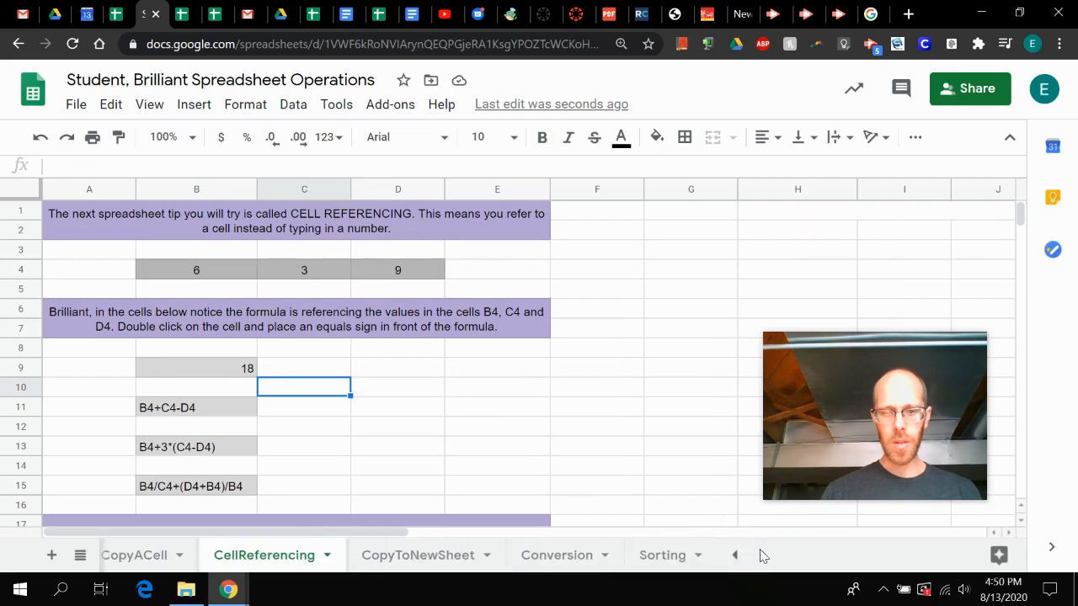
{"action": "left_click", "coordinate": [404, 556]}
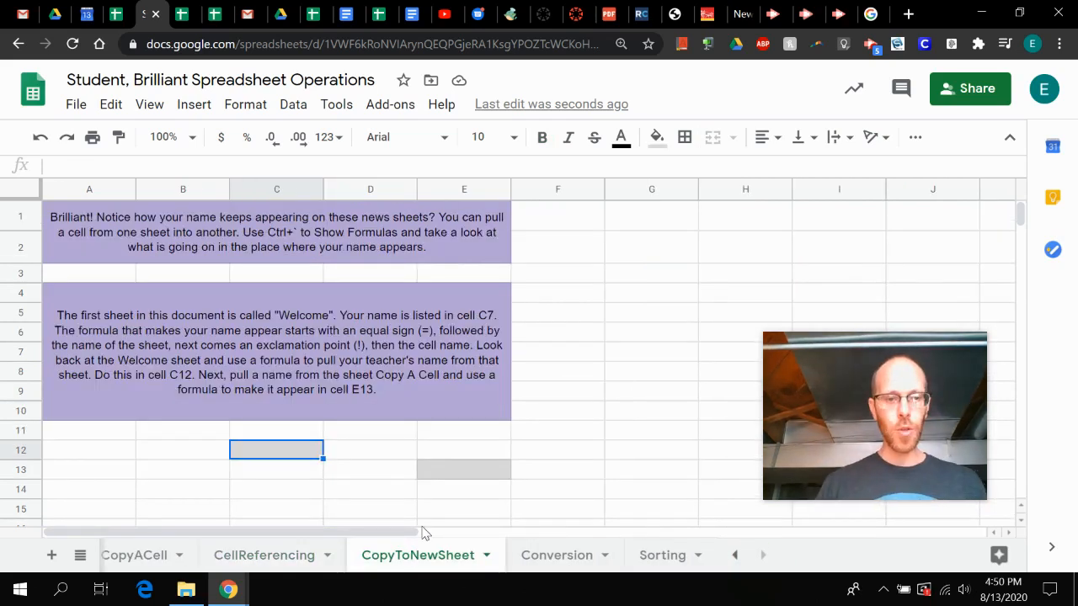
Enter the formula =Welcome!C7 in cell C12 to pull the first name from the Welcome sheet.
{"action": "key", "text": "Return"}
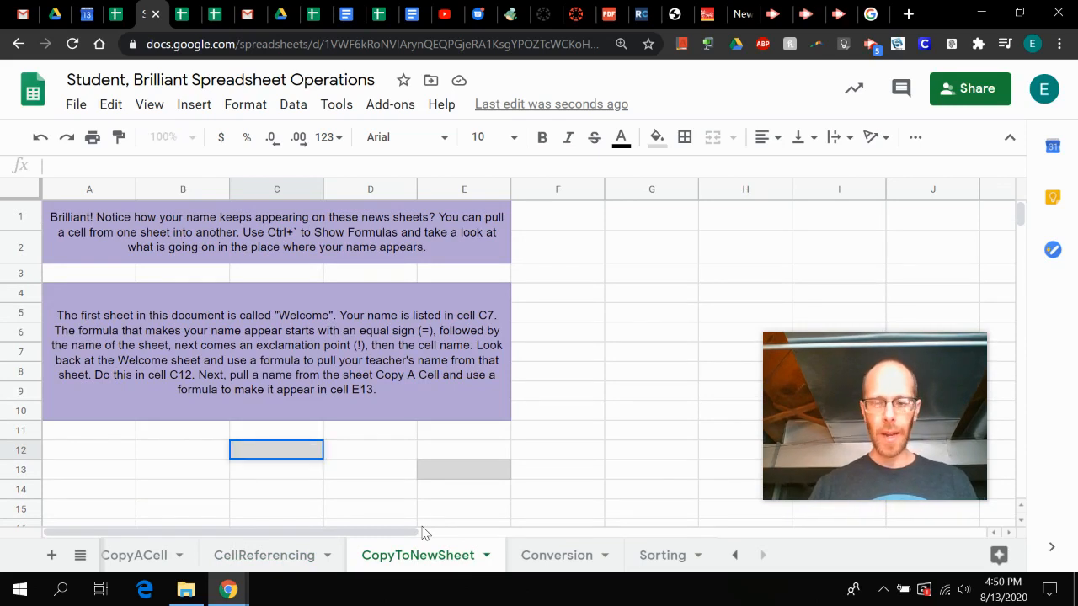
{"action": "type", "text": "=Wecl"}
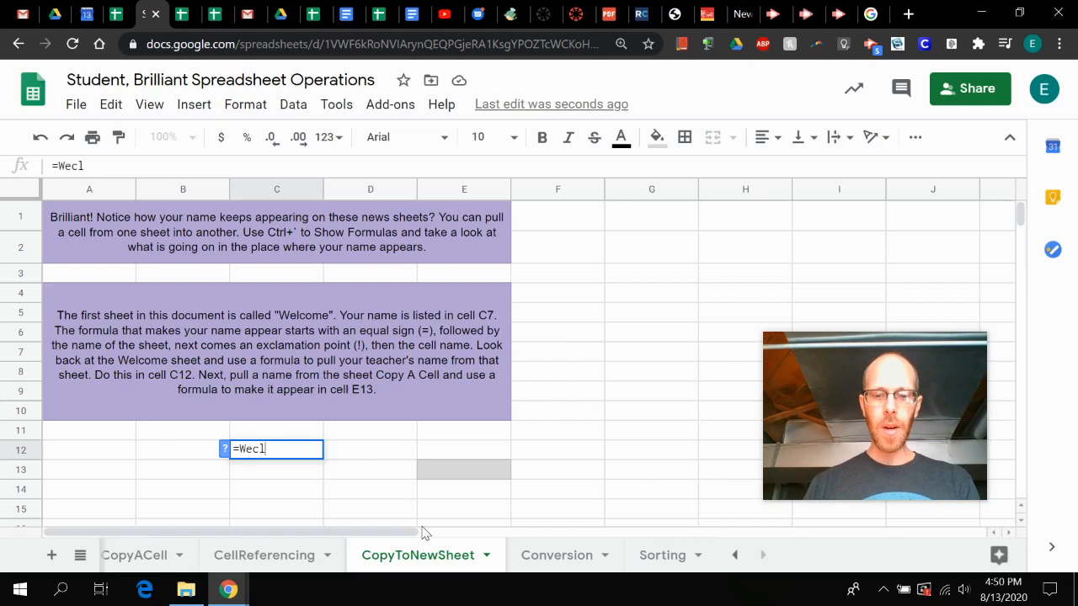
{"action": "key", "text": "BackSpace"}
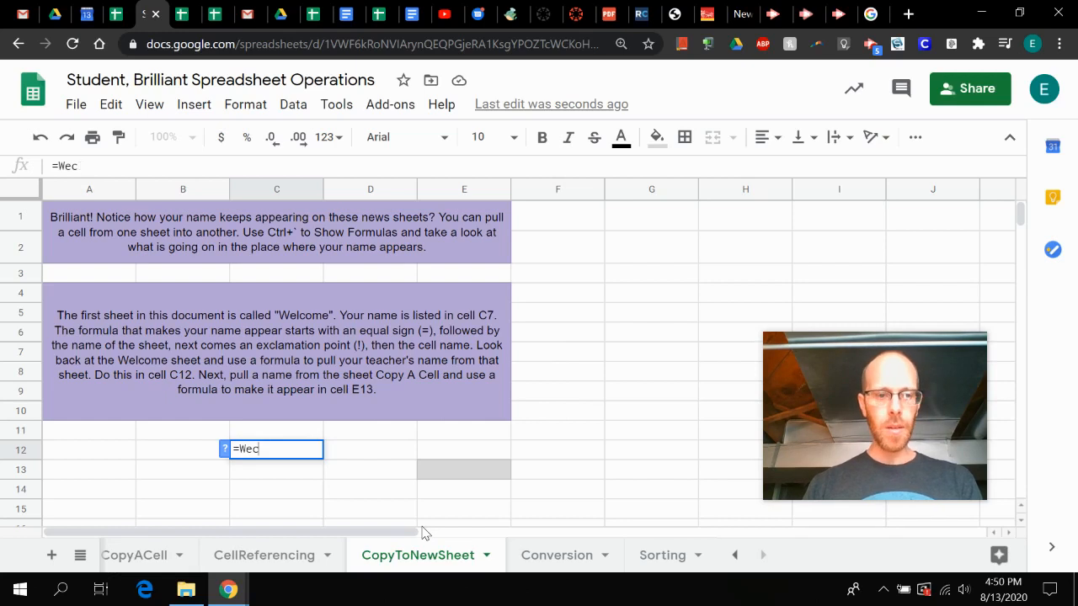
{"action": "type", "text": "lcome"}
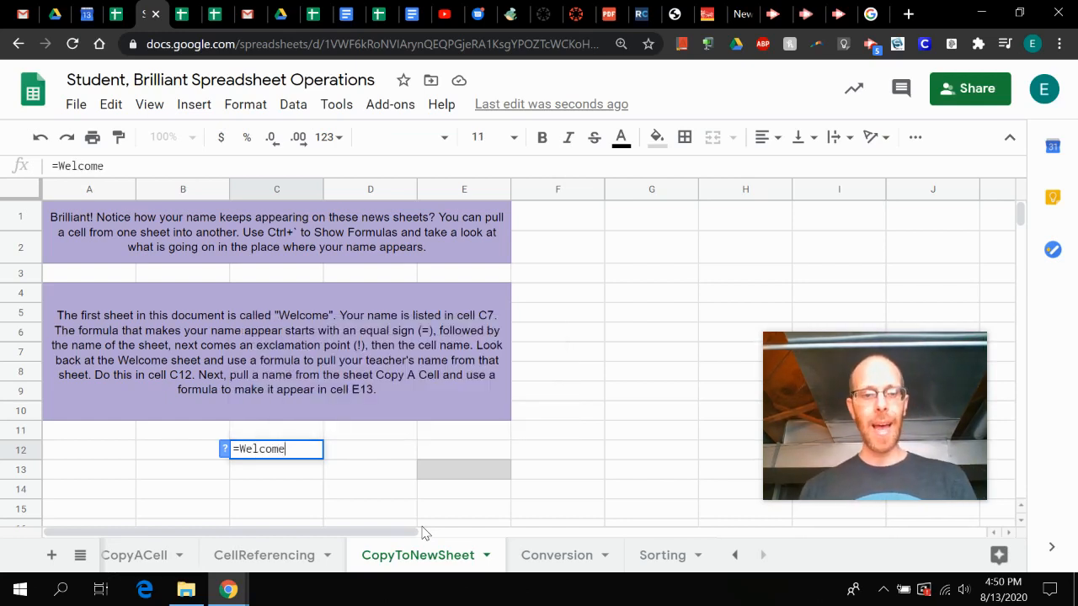
{"action": "type", "text": "!"}
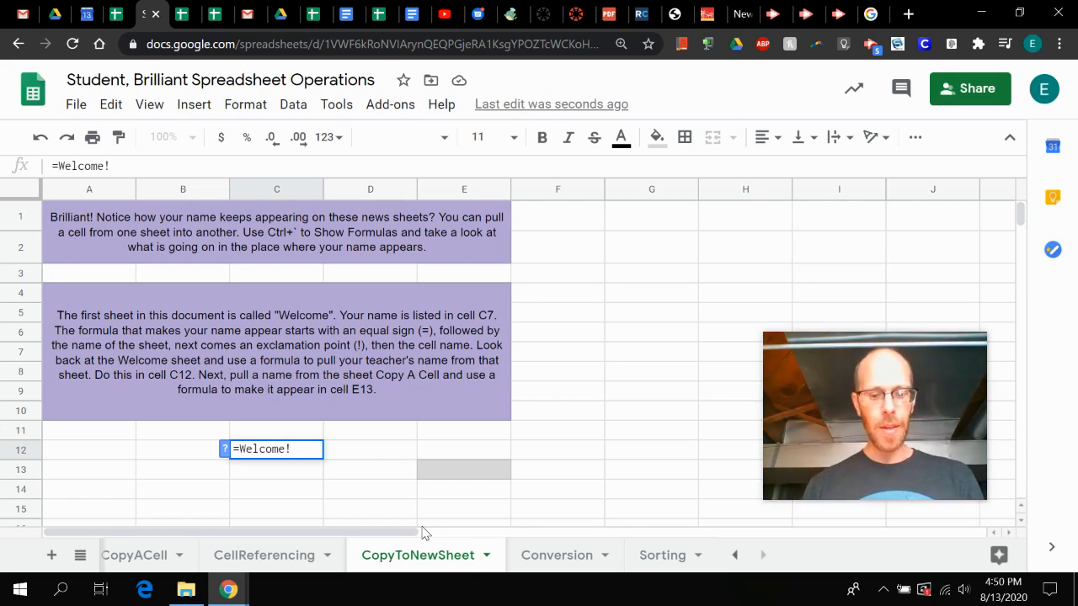
{"action": "type", "text": "C"}
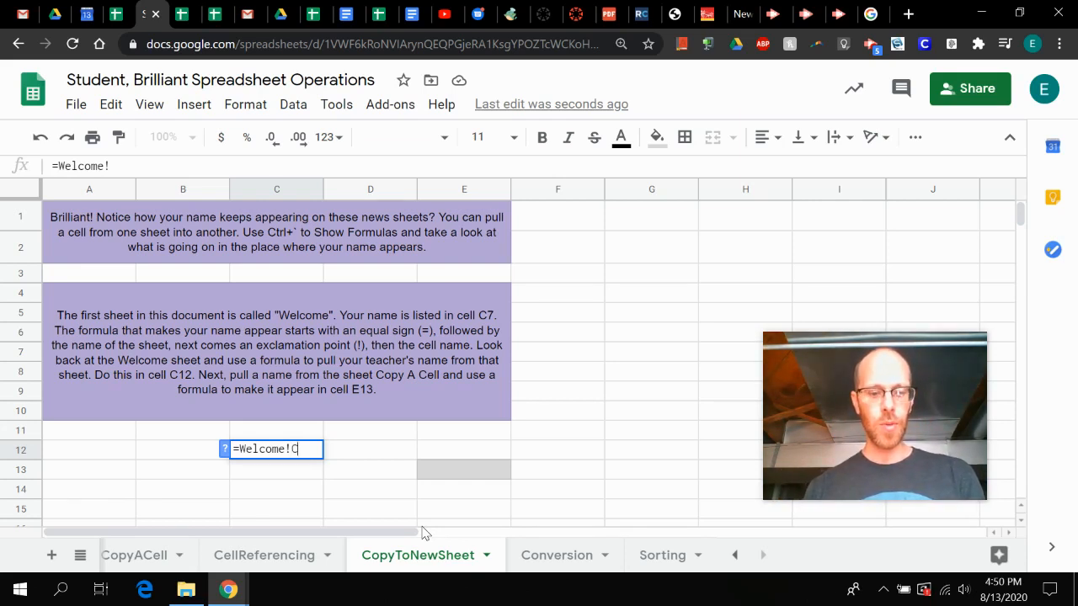
{"action": "type", "text": "7"}
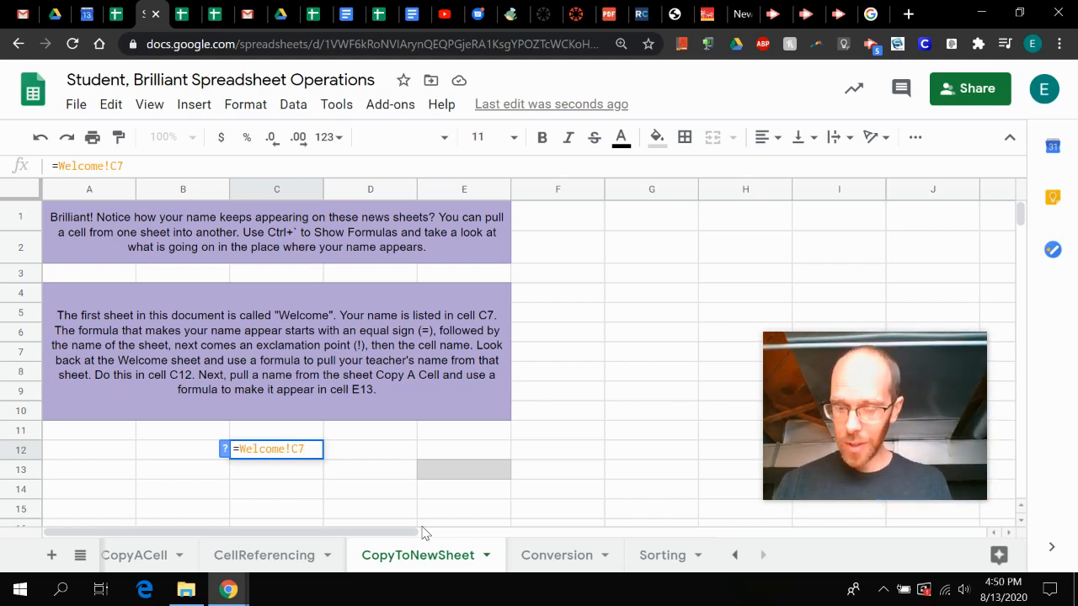
{"action": "key", "text": "Return"}
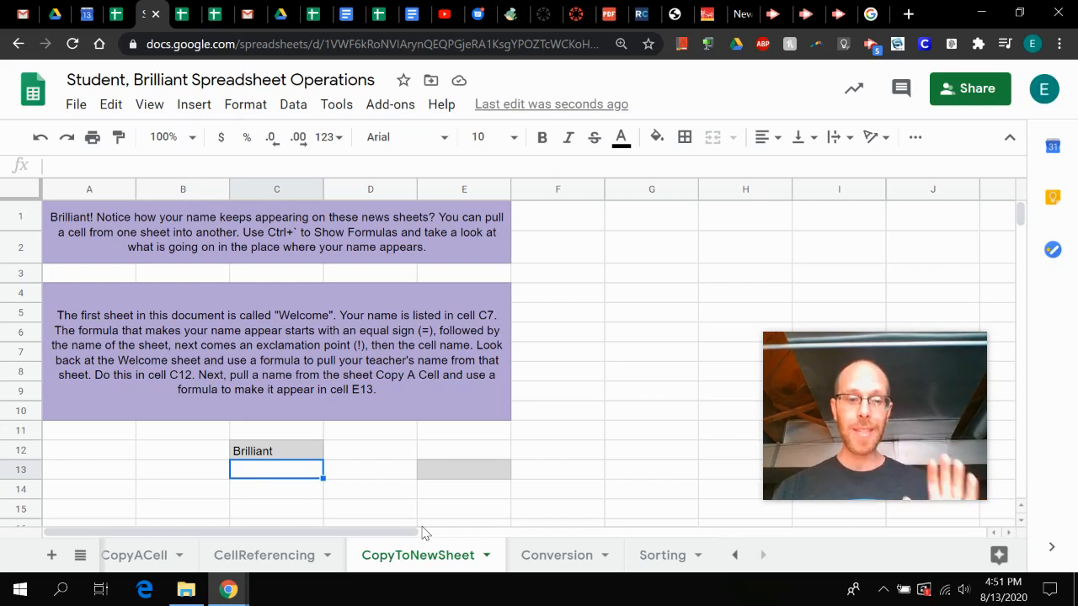
Inspect the formula in cell B9 of the CellReferencing sheet and return to the CopyToNewSheet sheet.
{"action": "left_click", "coordinate": [265, 556]}
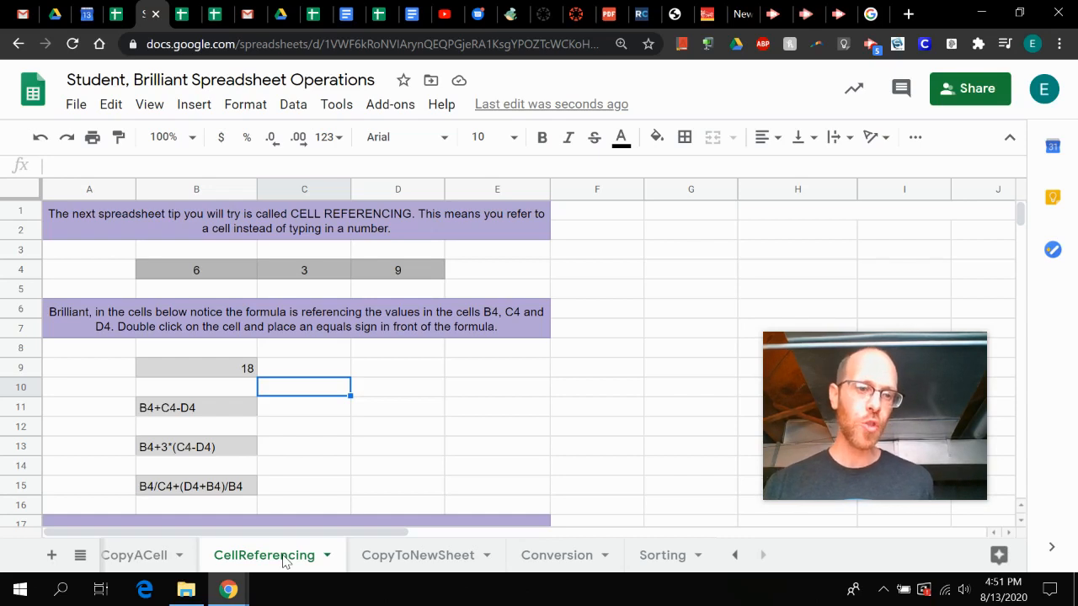
{"action": "key", "text": "Up"}
{"action": "key", "text": "Left"}
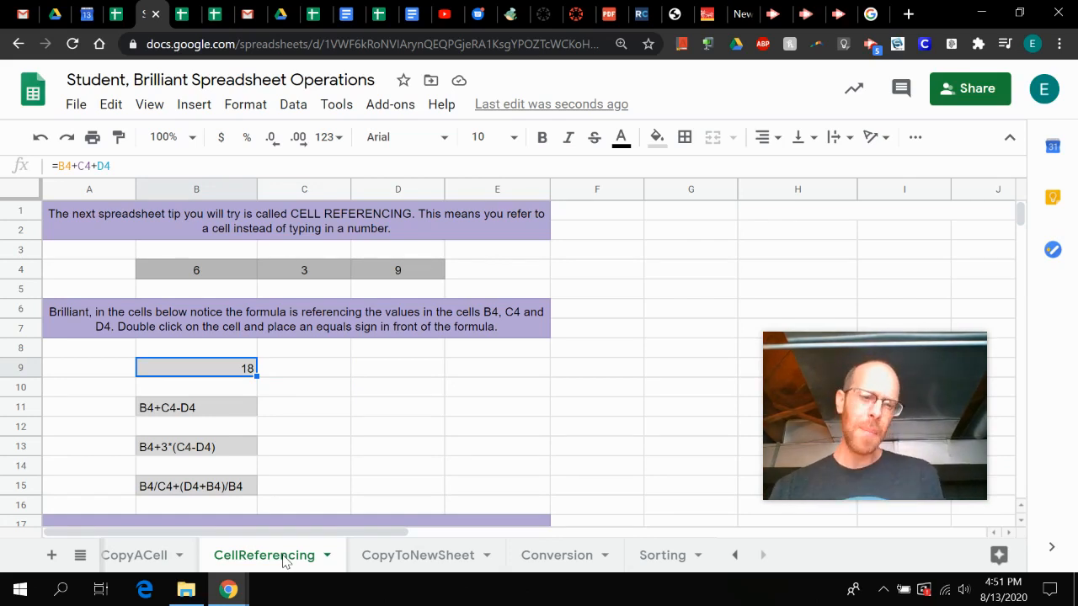
{"action": "left_click", "coordinate": [430, 560]}
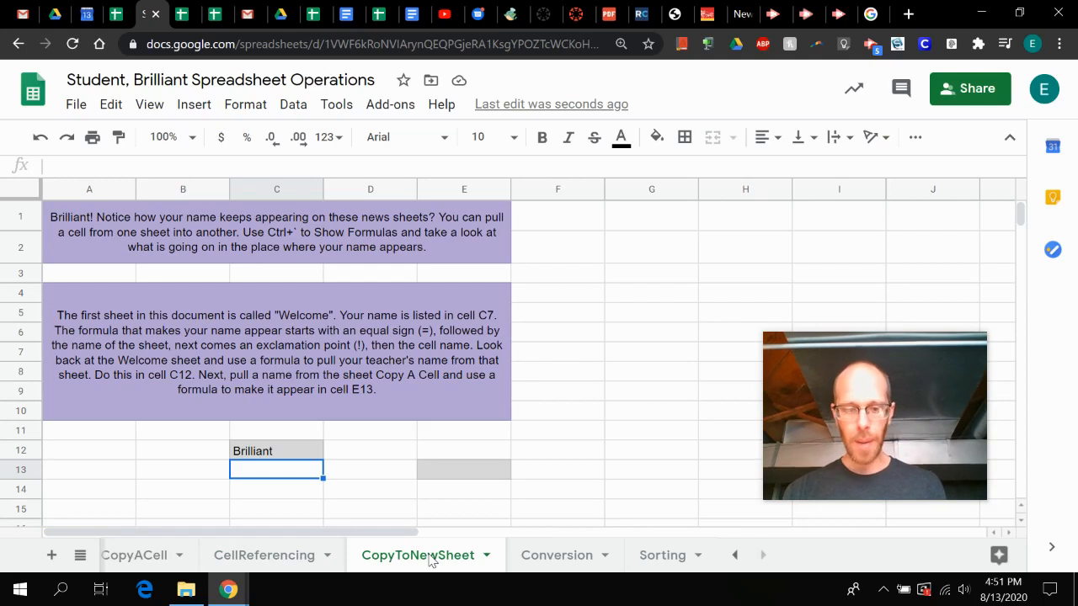
Enter the formula =CellReferencing!B9 in cell C13, checking the source cell on the CellReferencing sheet along the way.
{"action": "type", "text": "="}
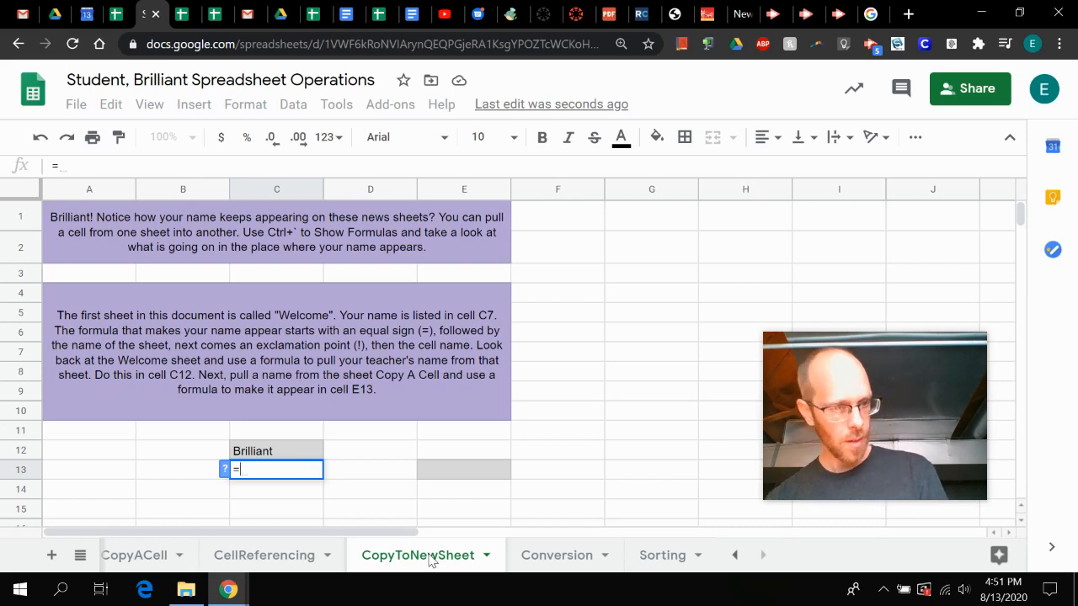
{"action": "type", "text": "Cell"}
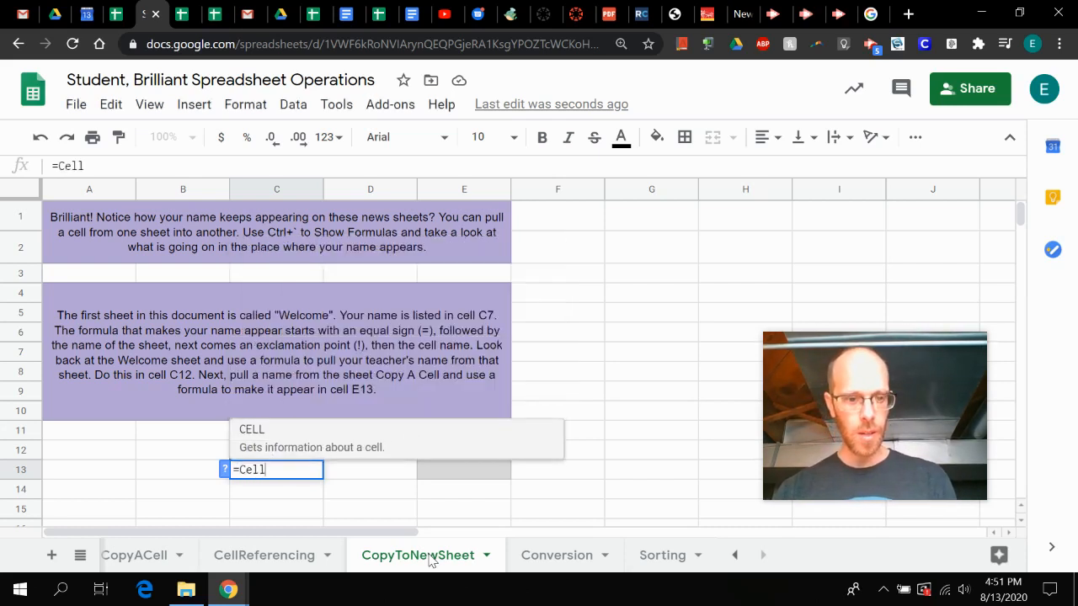
{"action": "type", "text": "Re"}
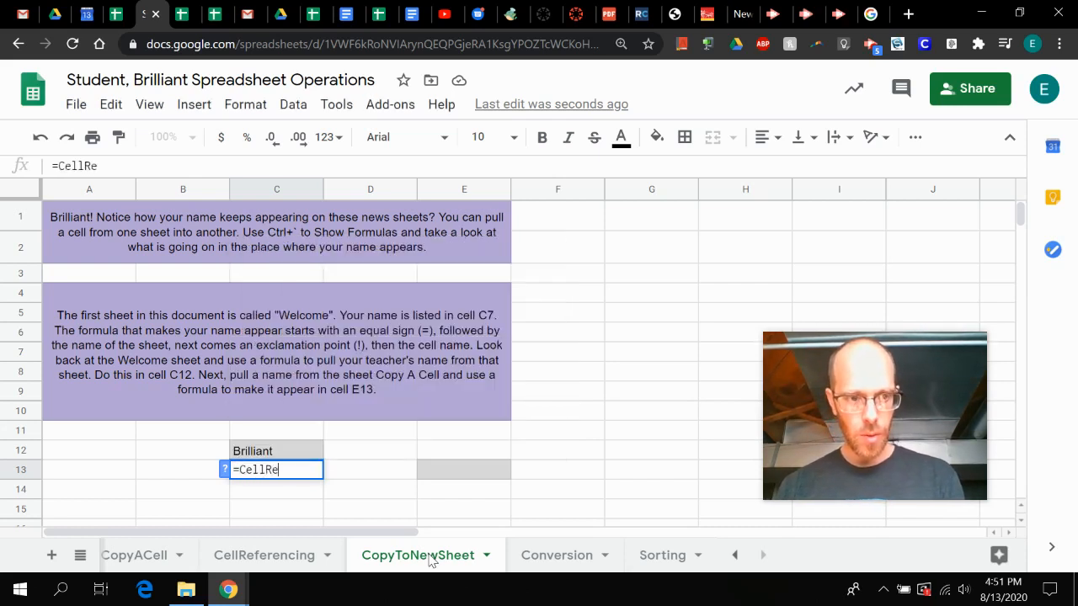
{"action": "type", "text": "feren"}
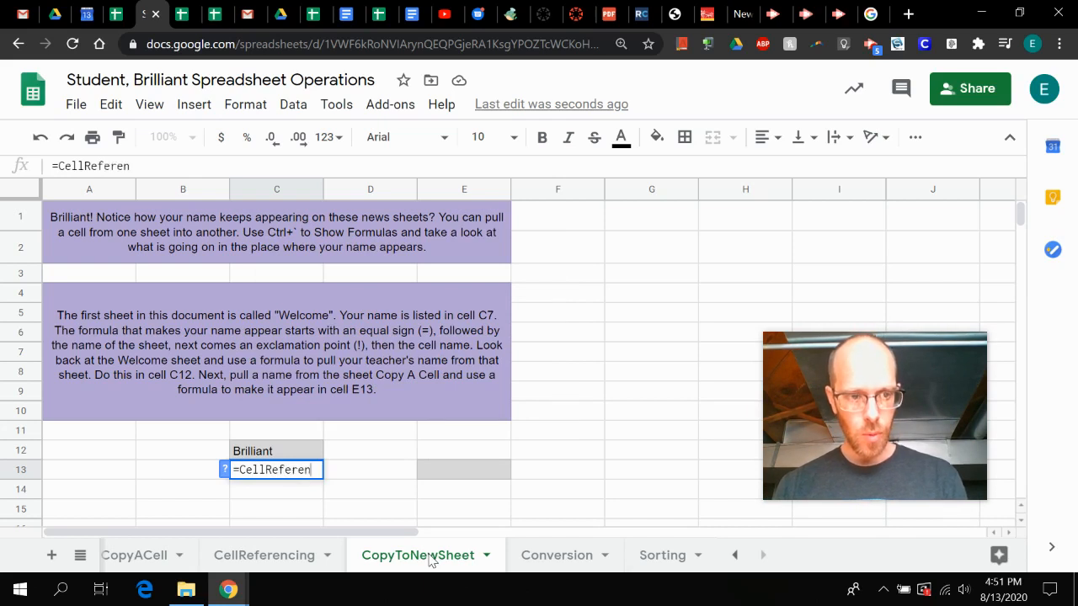
{"action": "type", "text": "cing"}
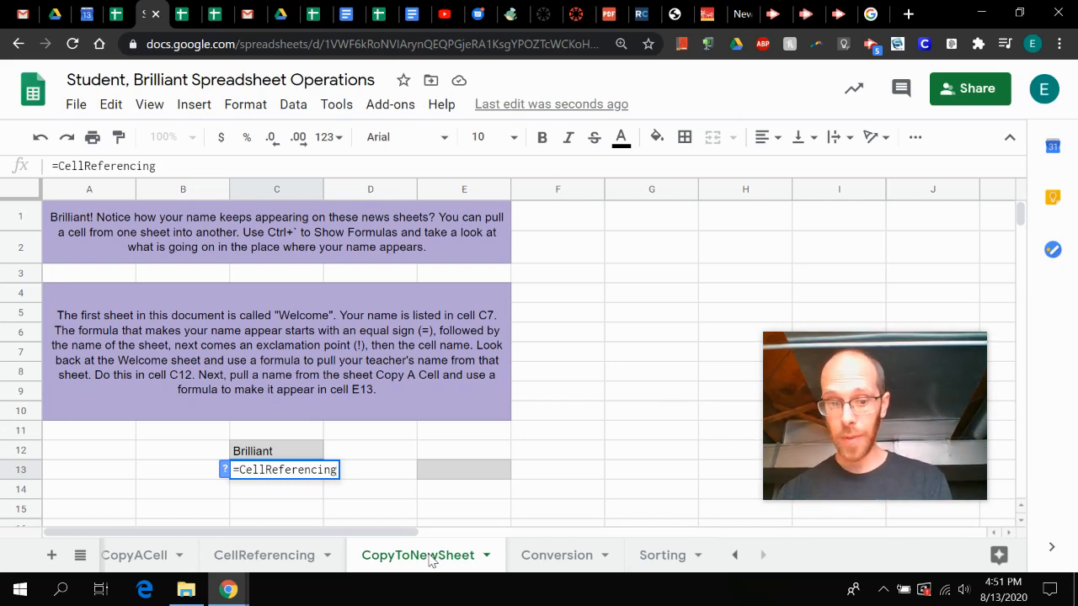
{"action": "type", "text": "!"}
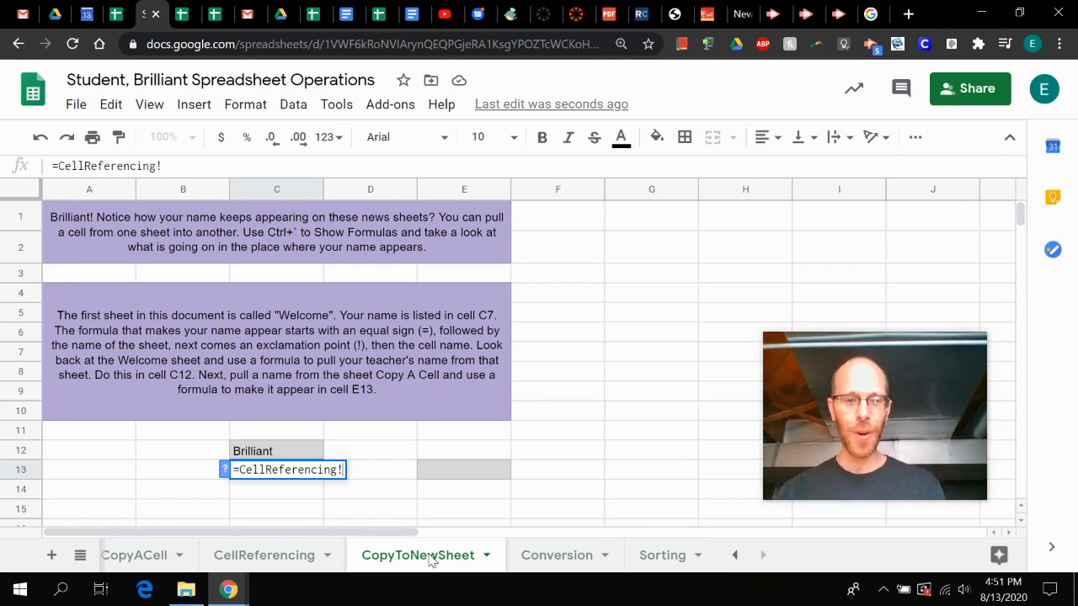
{"action": "left_click", "coordinate": [257, 556]}
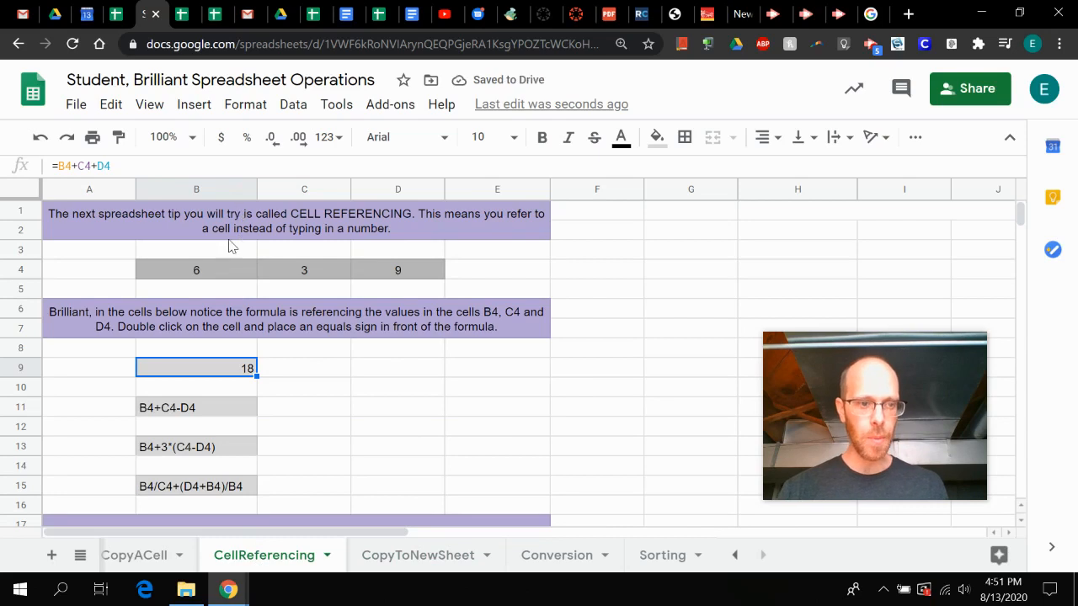
{"action": "left_click", "coordinate": [396, 556]}
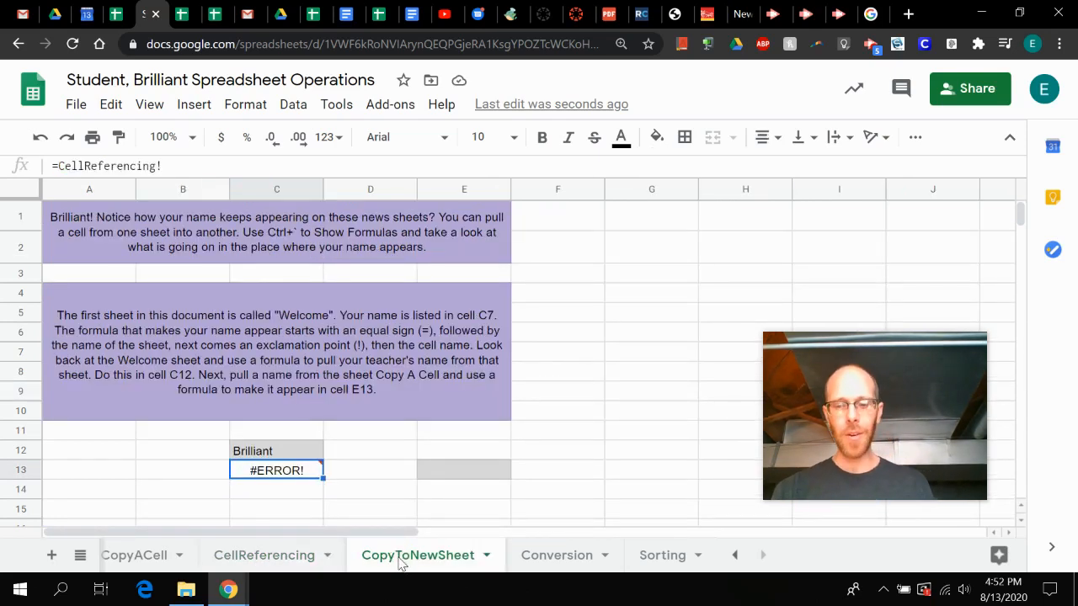
{"action": "key", "text": "Return"}
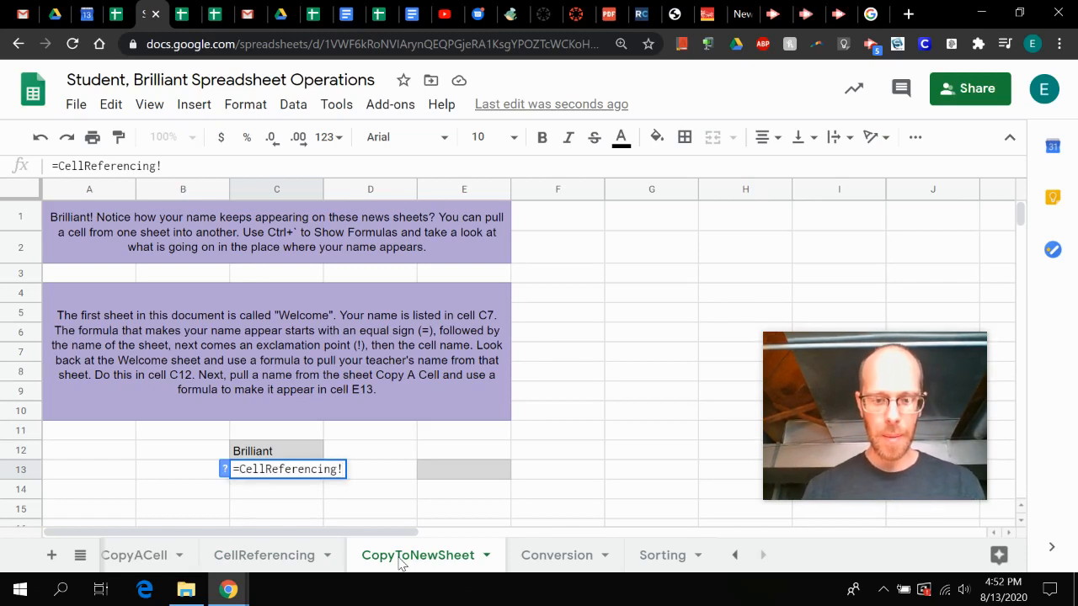
{"action": "type", "text": "B9"}
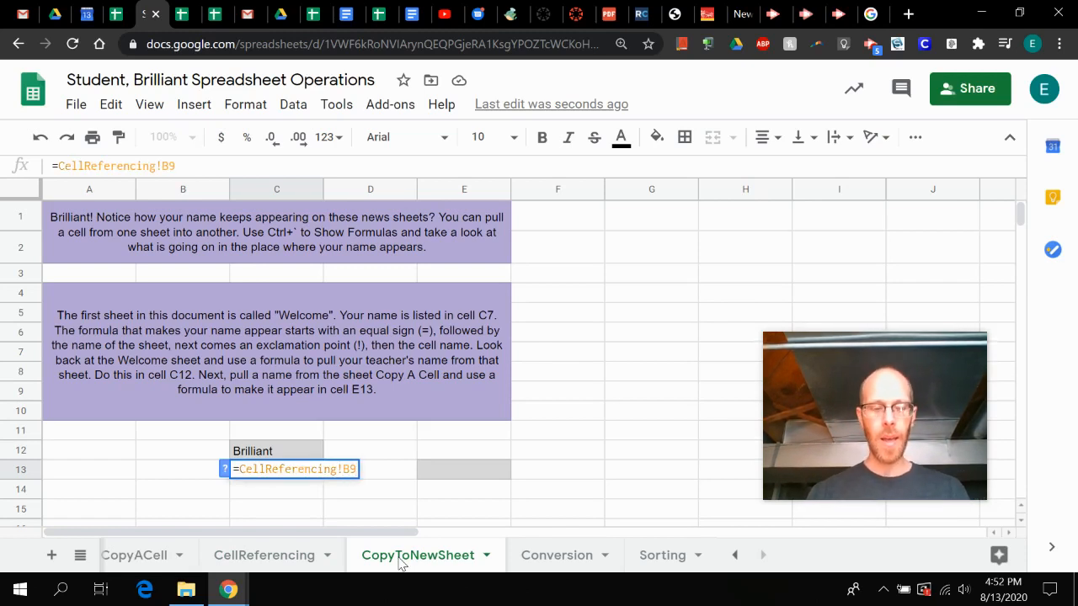
{"action": "key", "text": "Return"}
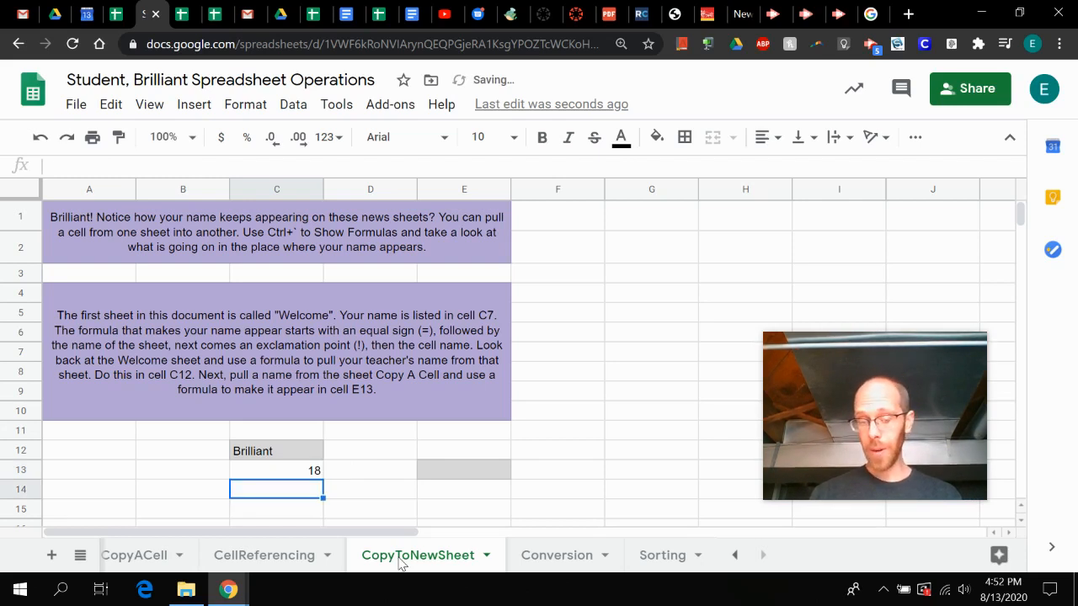
Extend the formula in cell C13 to divide the referenced value by 5, making it =CellReferencing!B9/5.
{"action": "key", "text": "Up"}
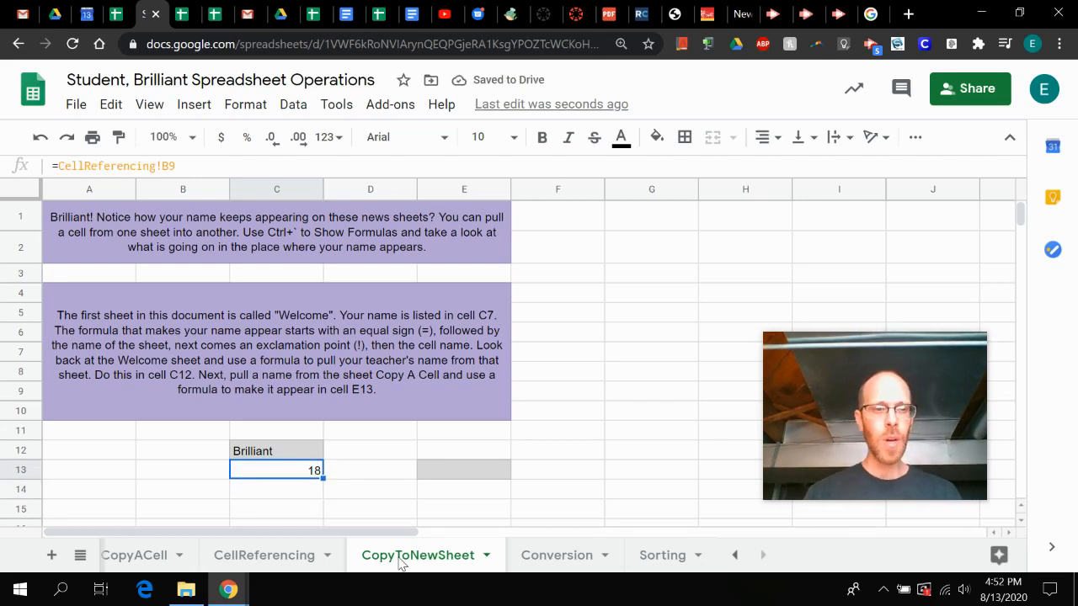
{"action": "key", "text": "F2"}
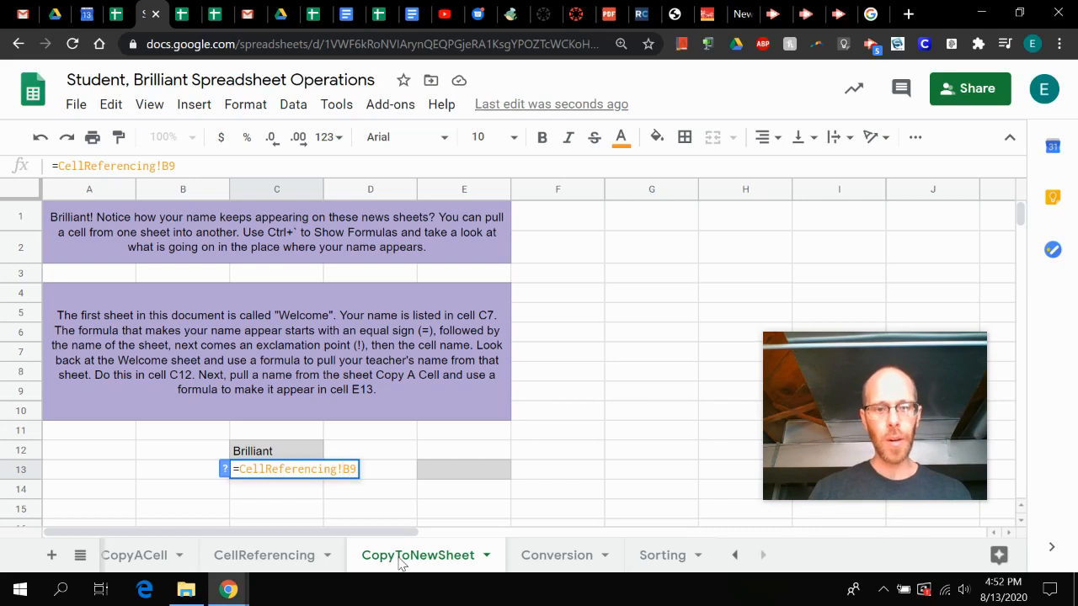
{"action": "key", "text": "Left"}
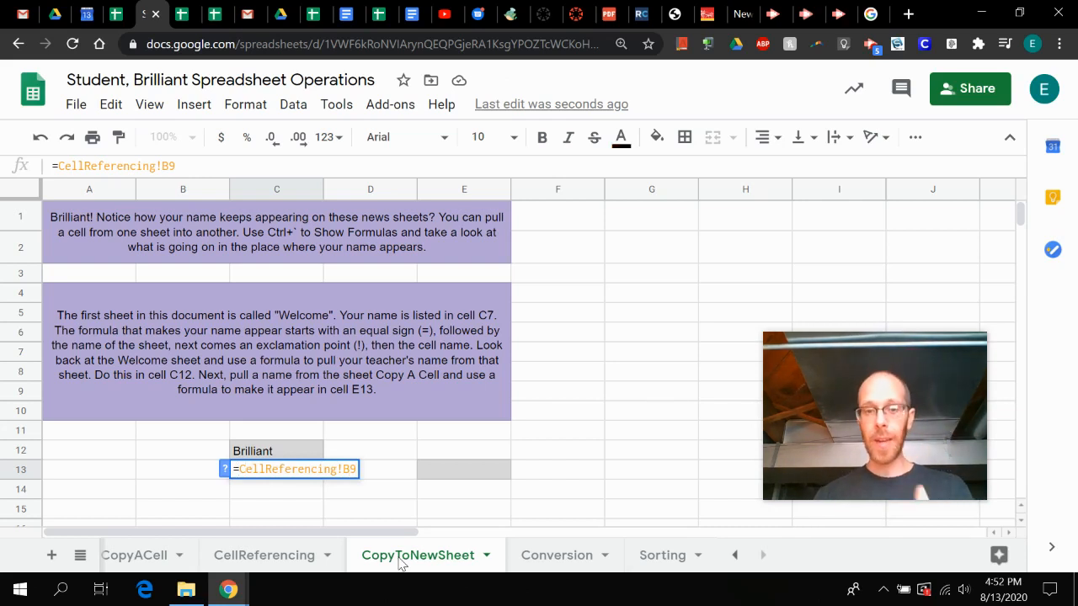
{"action": "key", "text": "Right"}
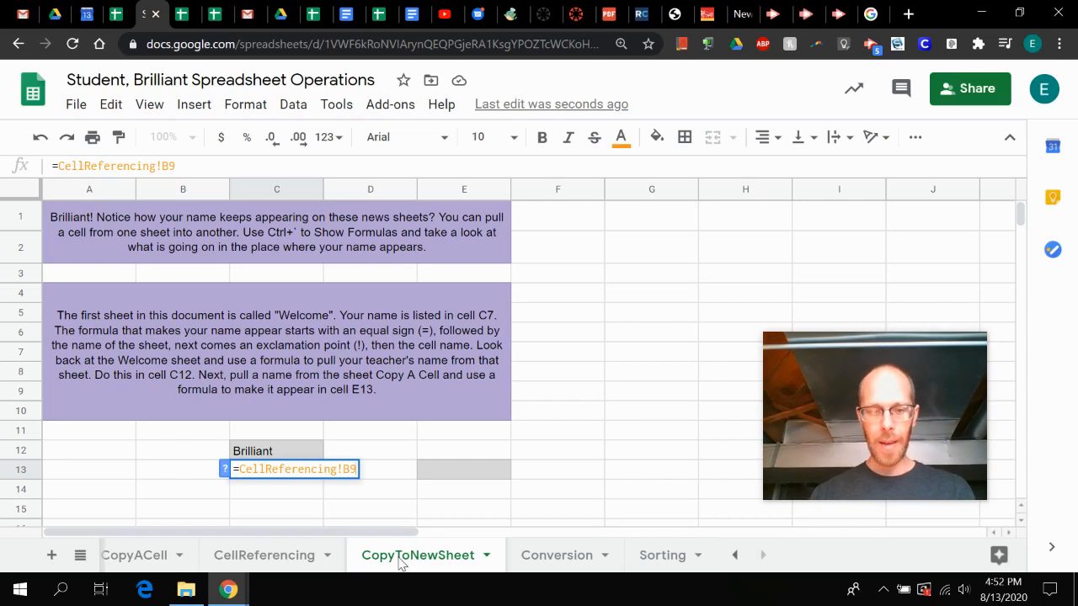
{"action": "type", "text": "/"}
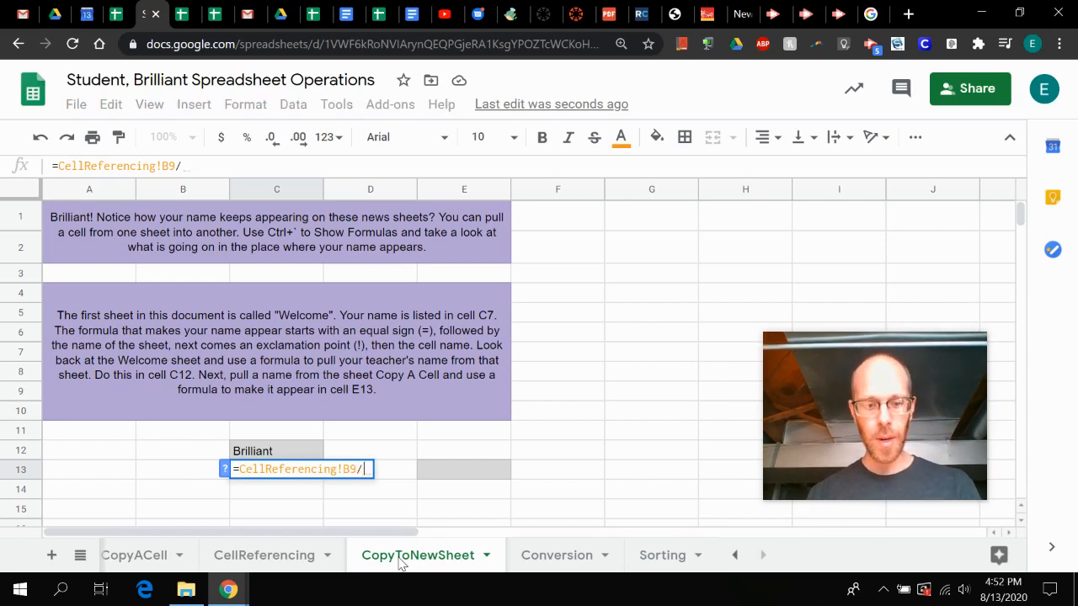
{"action": "type", "text": "5"}
{"action": "key", "text": "Return"}
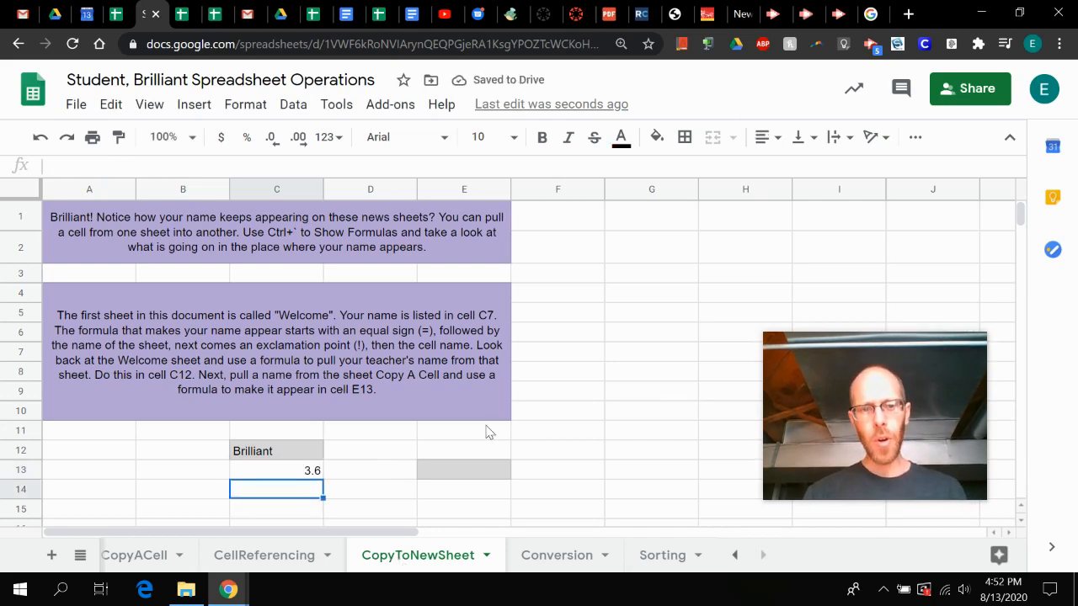
Open the Conversion sheet and examine its instructions and the name and height columns of row 10.
{"action": "left_click", "coordinate": [559, 555]}
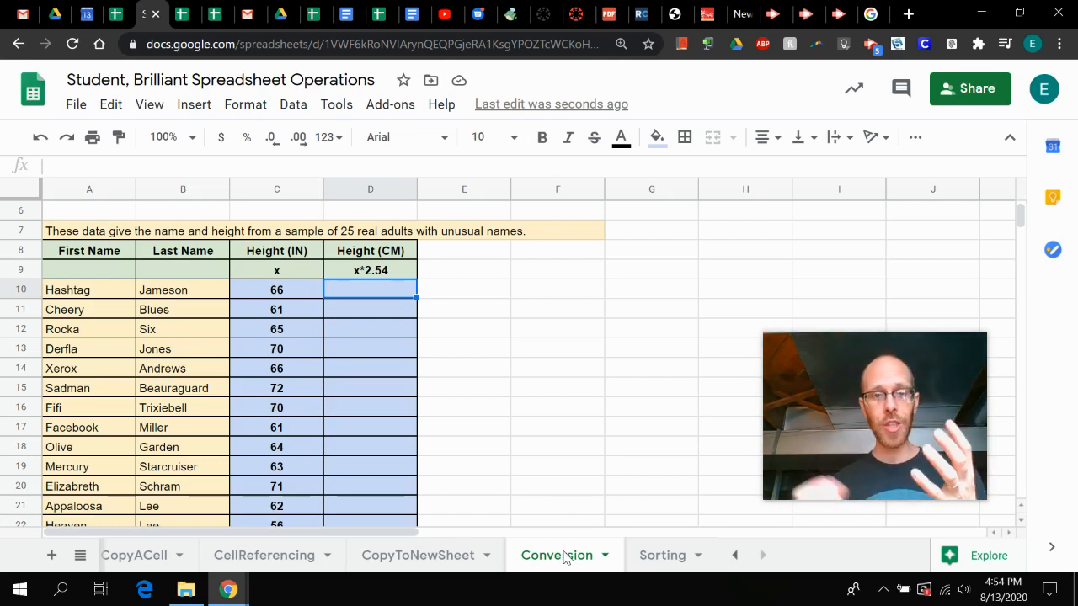
{"action": "scroll", "coordinate": [407, 367], "scroll_direction": "up", "scroll_amount": 3}
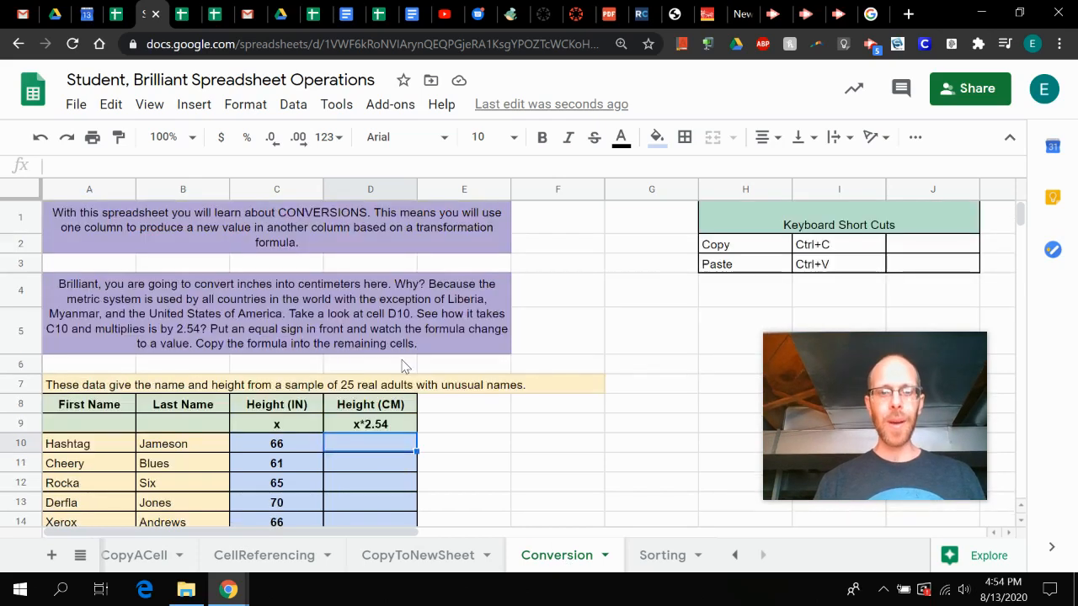
{"action": "scroll", "coordinate": [393, 435], "scroll_direction": "down", "scroll_amount": 1}
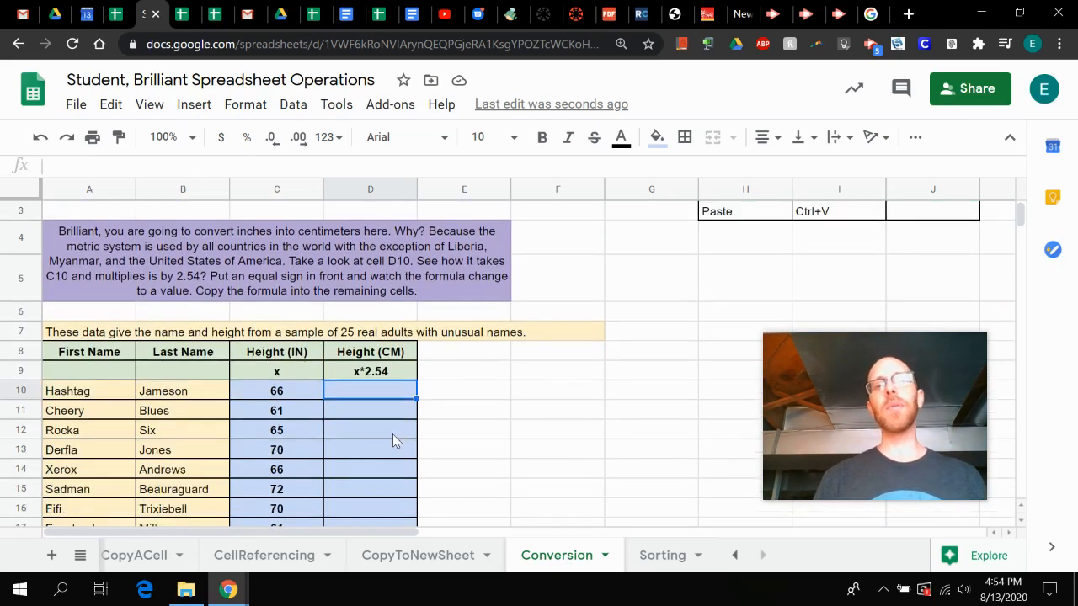
{"action": "scroll", "coordinate": [396, 440], "scroll_direction": "down", "scroll_amount": 1}
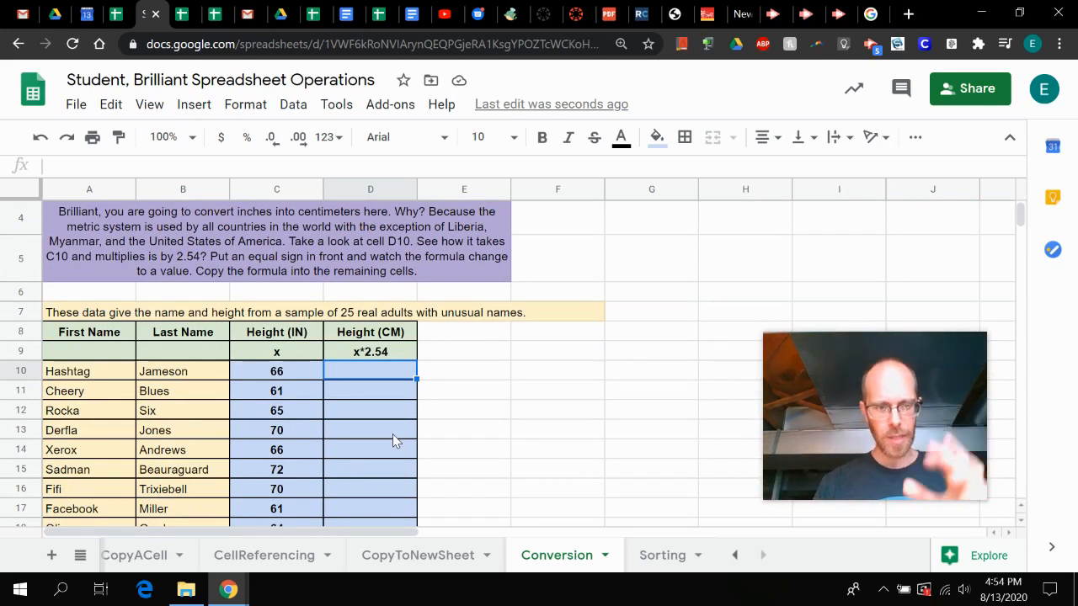
{"action": "key", "text": "Left"}
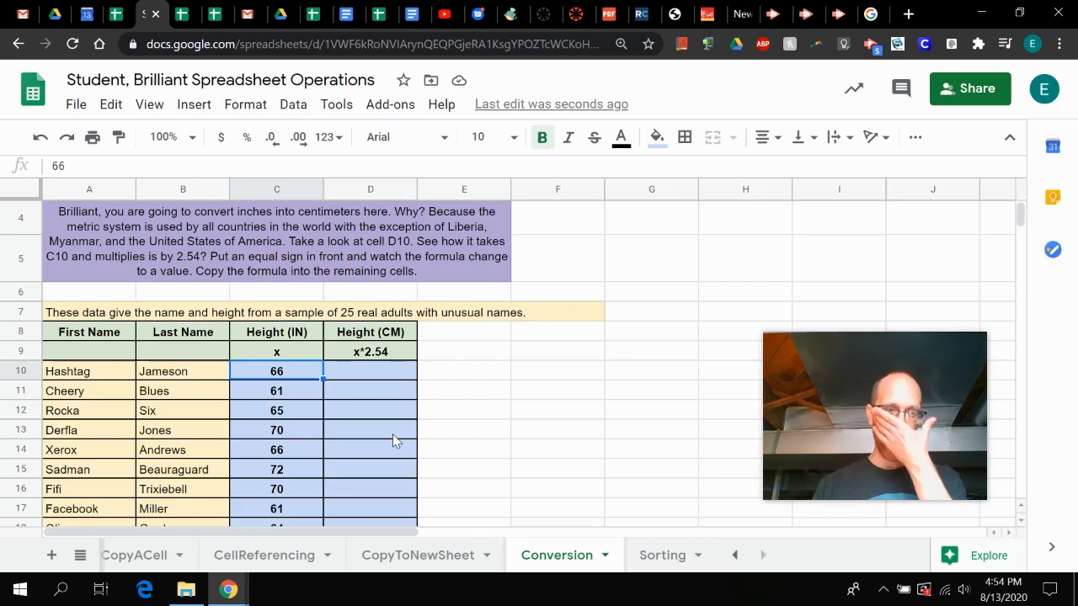
{"action": "key", "text": "Left"}
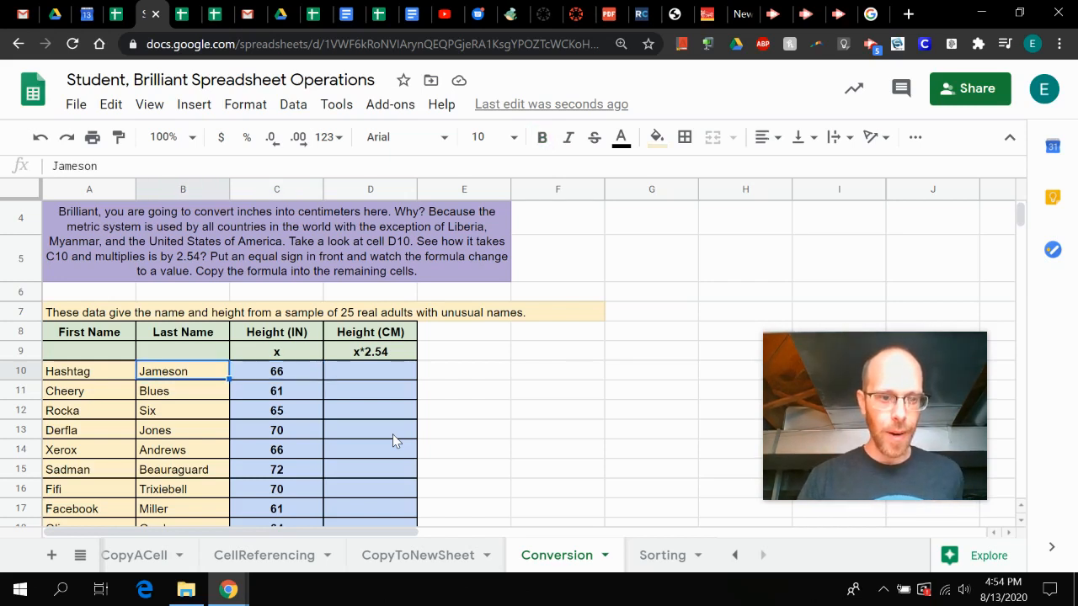
{"action": "key", "text": "Left"}
{"action": "key", "text": "Right"}
{"action": "key", "text": "Right"}
{"action": "key", "text": "Left"}
{"action": "key", "text": "Left"}
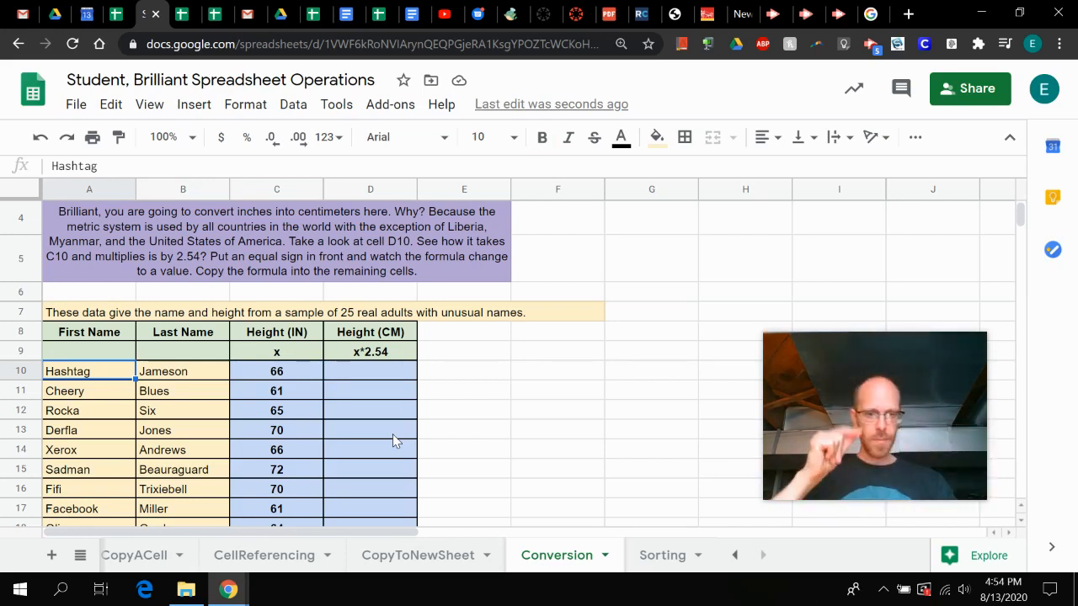
Revisit the CopyToNewSheet sheet, return to Conversion, and look across row 10 to the height in inches.
{"action": "left_click", "coordinate": [421, 557]}
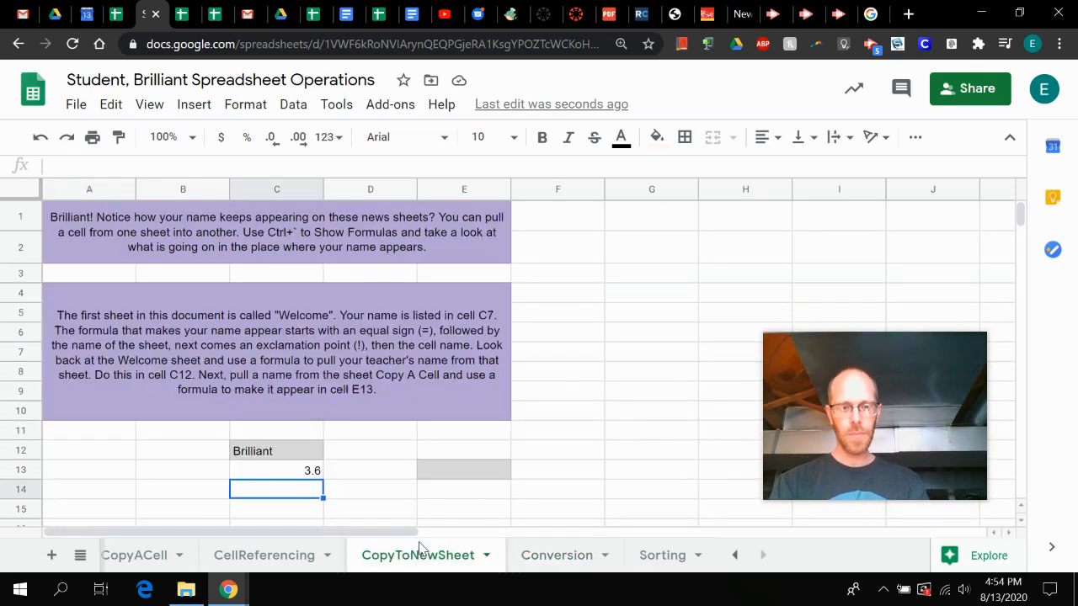
{"action": "left_click", "coordinate": [557, 564]}
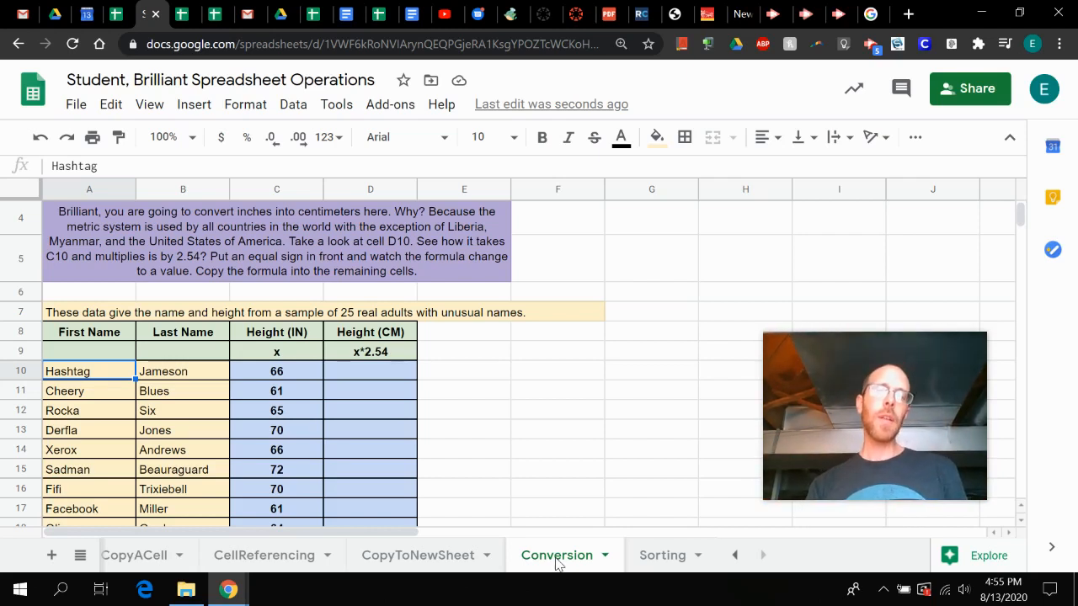
{"action": "key", "text": "Right"}
{"action": "key", "text": "Left"}
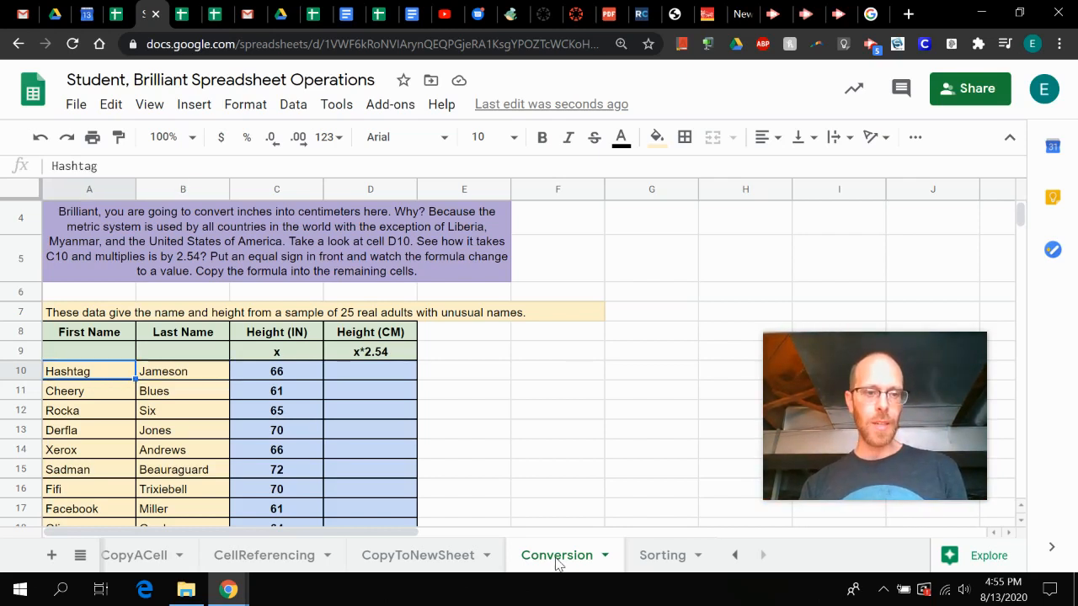
{"action": "key", "text": "Right"}
{"action": "key", "text": "Left"}
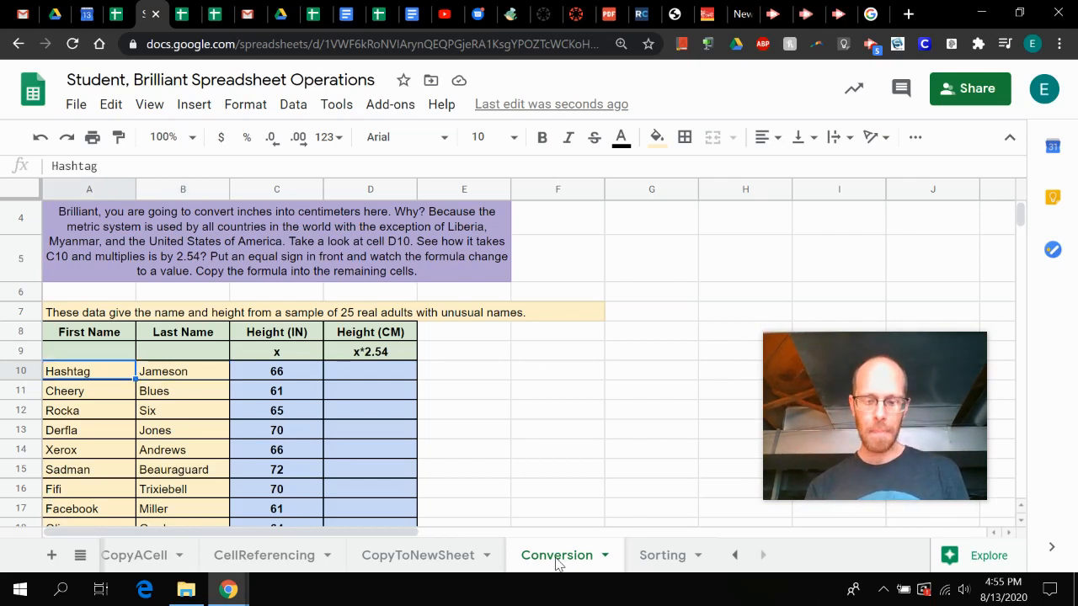
{"action": "key", "text": "Right"}
{"action": "key", "text": "Right"}
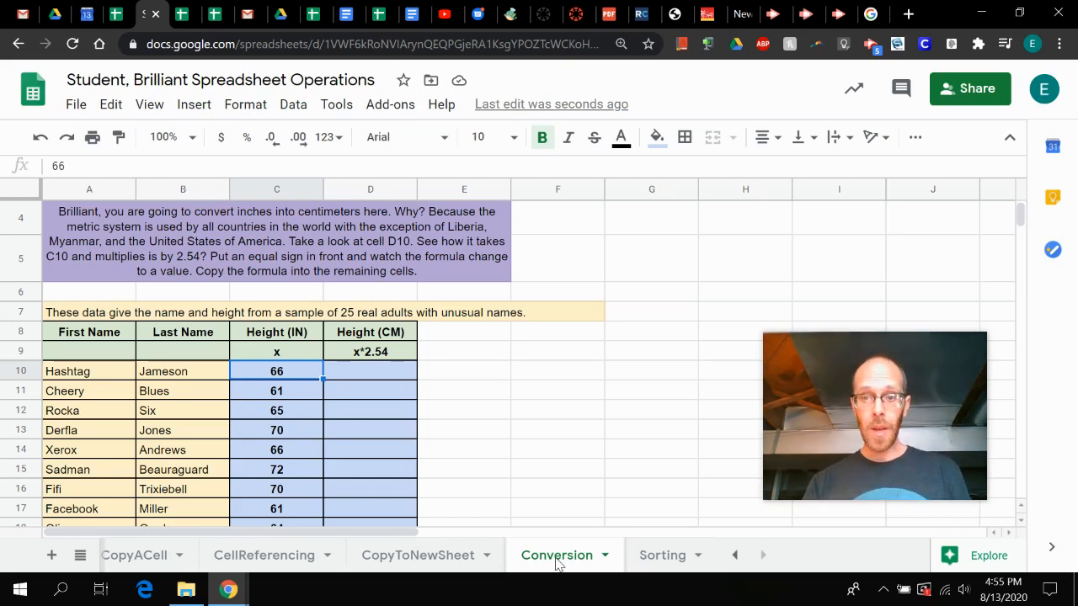
Enter the formula =66*2.54 in cell D10 to convert the first height to centimetres.
{"action": "key", "text": "Right"}
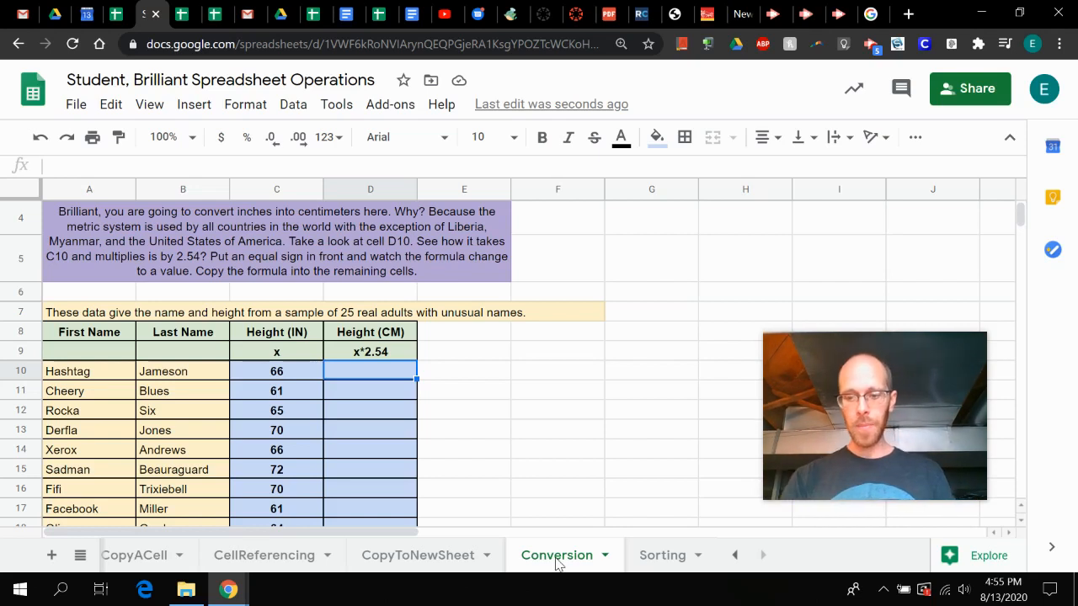
{"action": "type", "text": "="}
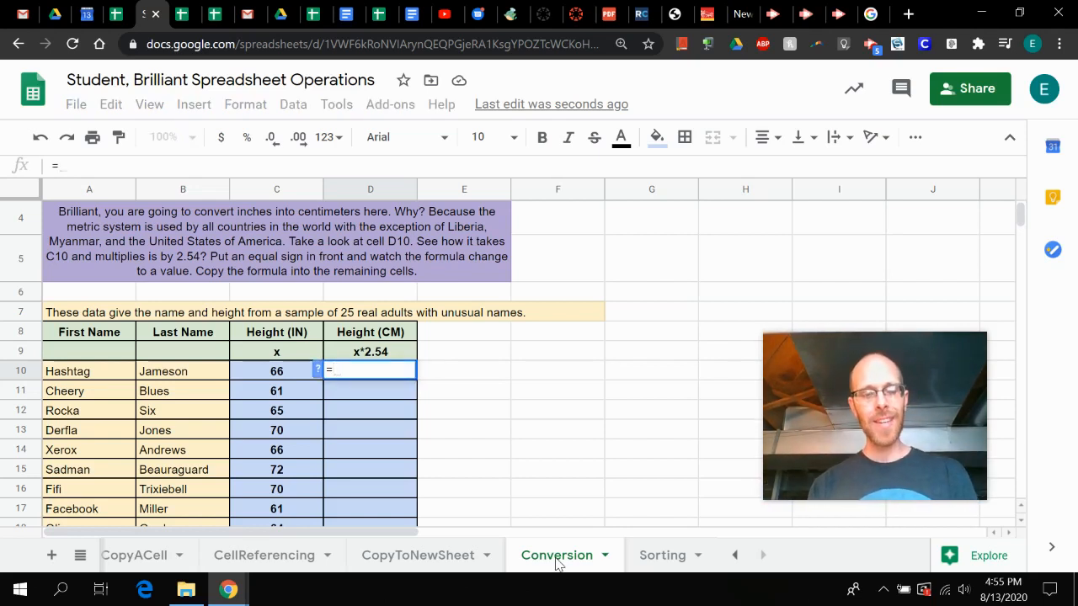
{"action": "type", "text": "66"}
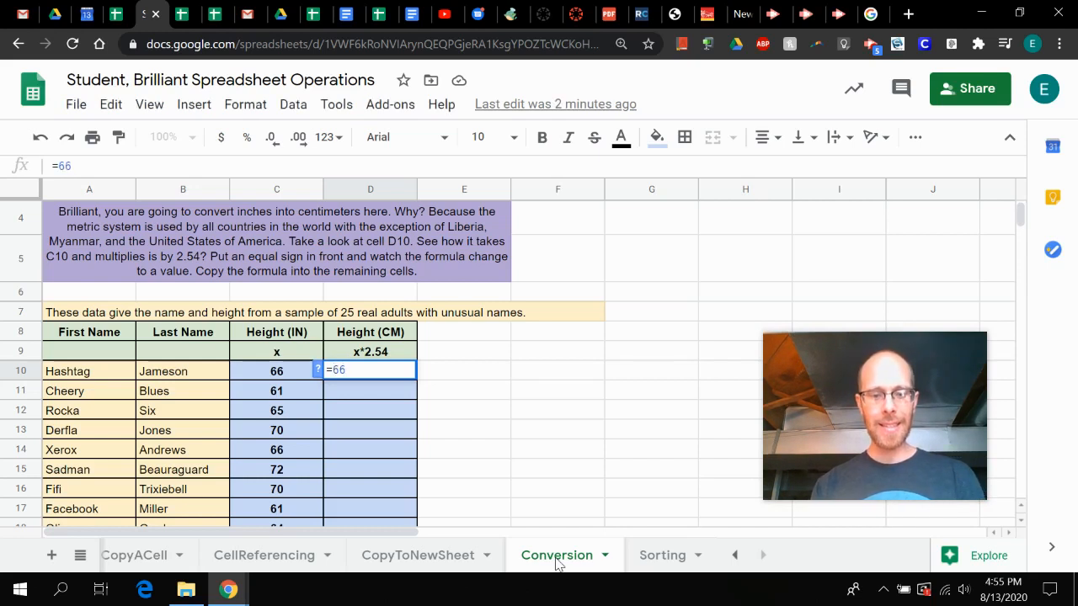
{"action": "type", "text": "*"}
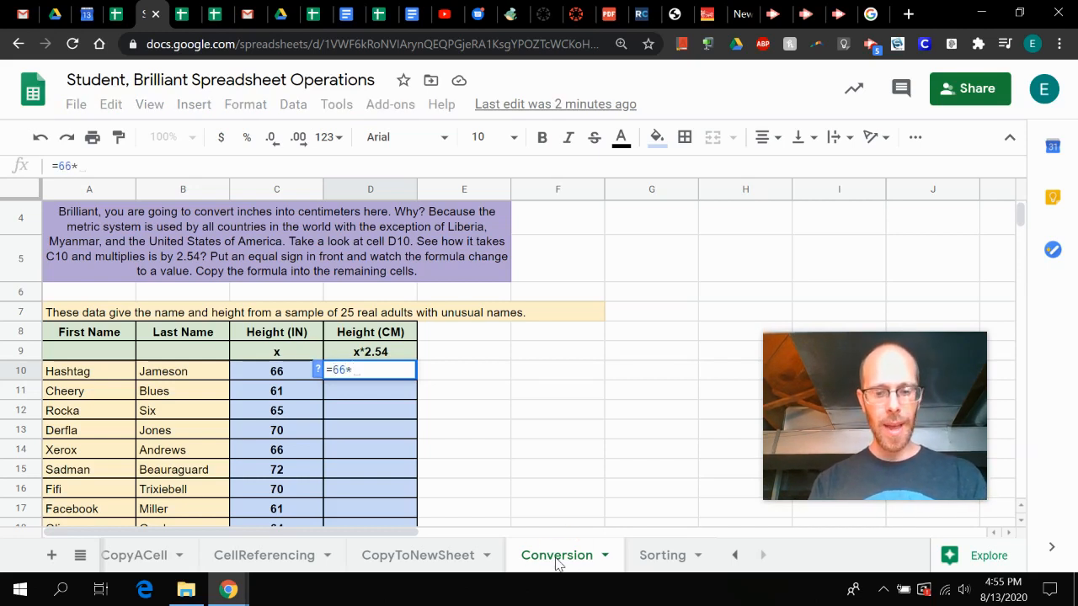
{"action": "type", "text": "2.54"}
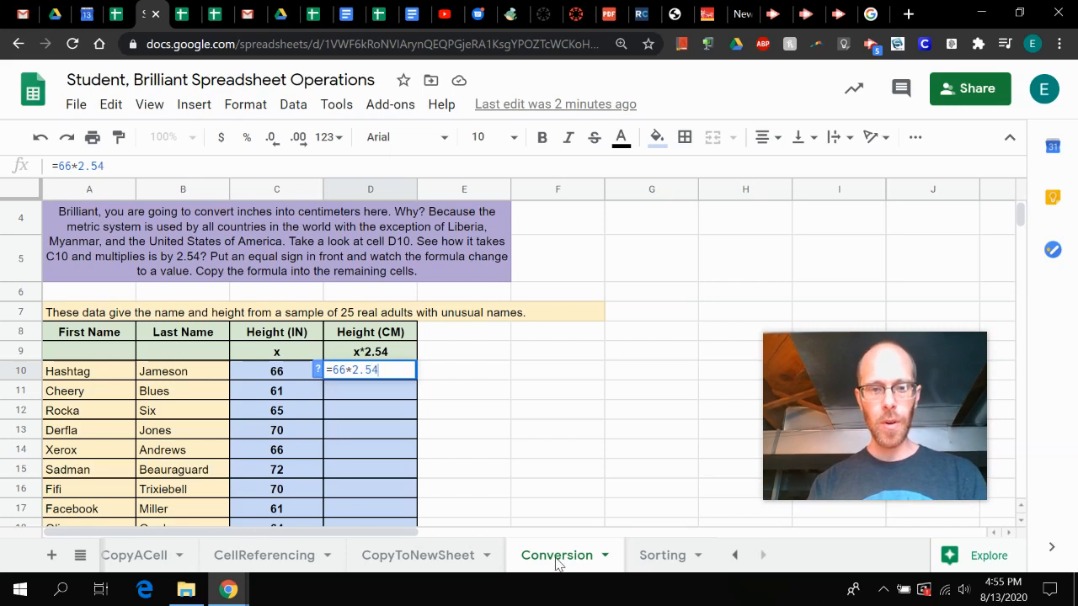
{"action": "key", "text": "Return"}
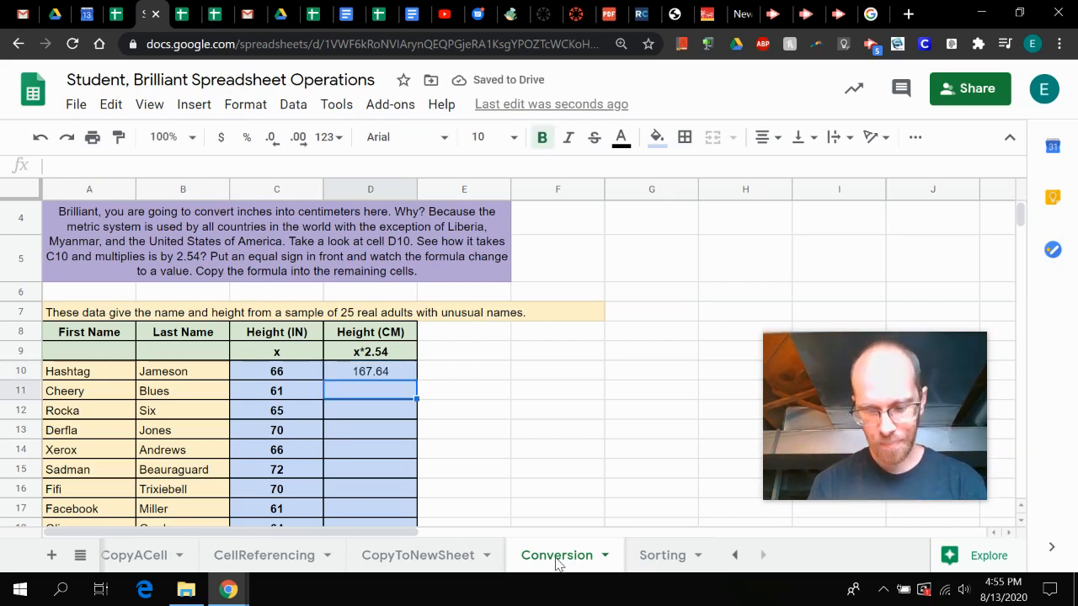
Replace the fixed number 66 in D10's formula with a reference to C10, making it =C10*2.54.
{"action": "key", "text": "Up"}
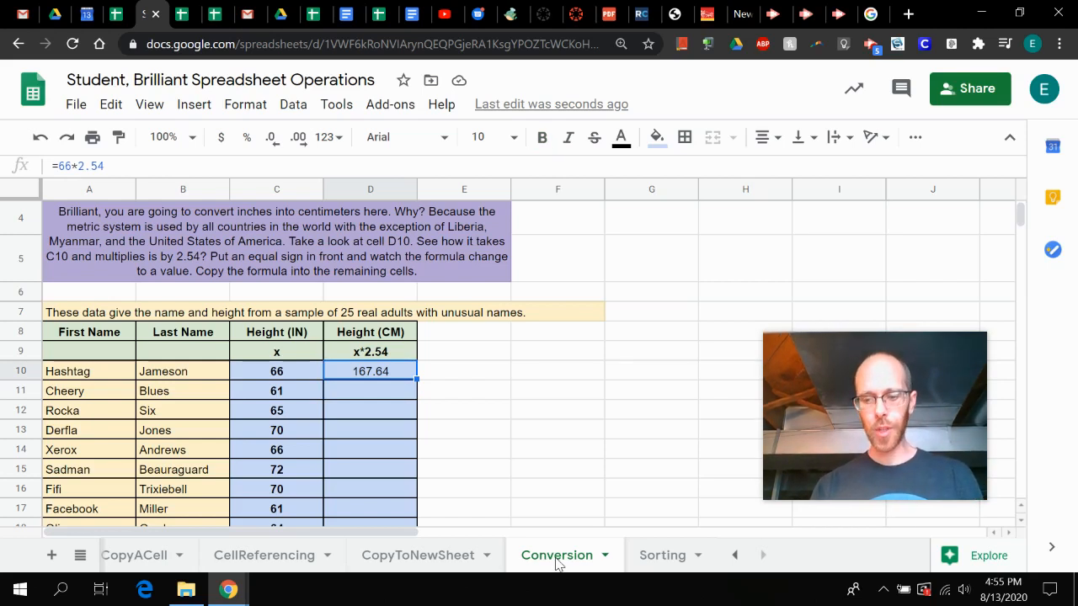
{"action": "key", "text": "Return"}
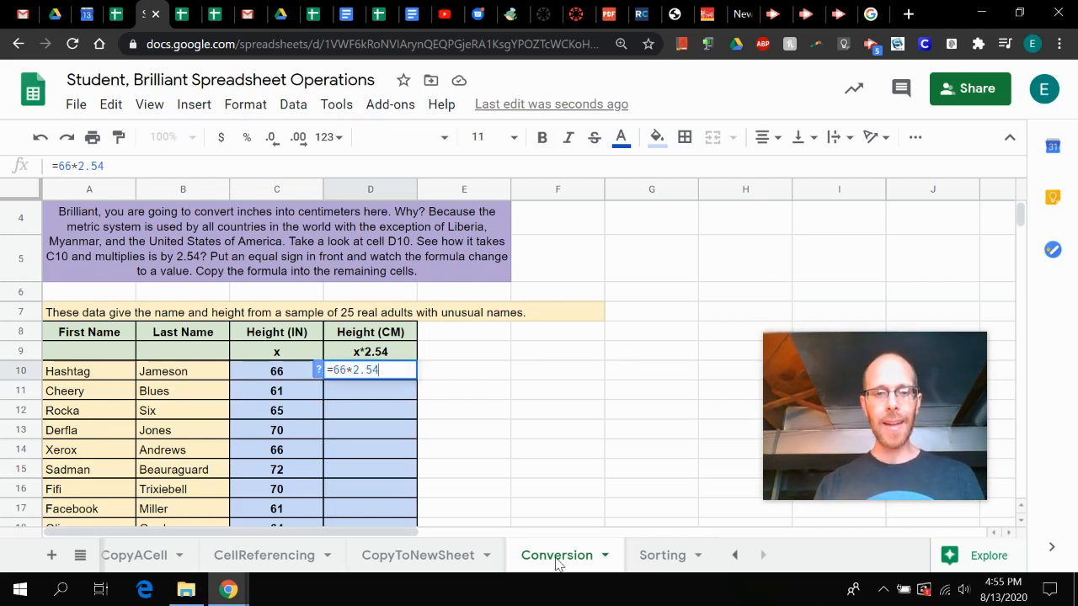
{"action": "key", "text": "Left"}
{"action": "key", "text": "Left"}
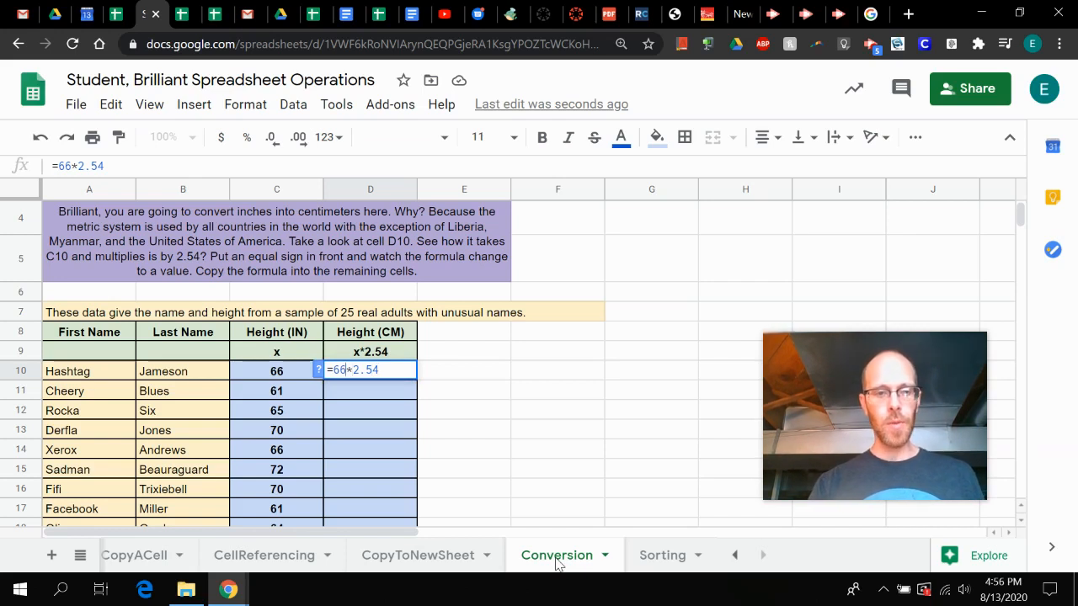
{"action": "key", "text": "BackSpace"}
{"action": "key", "text": "BackSpace"}
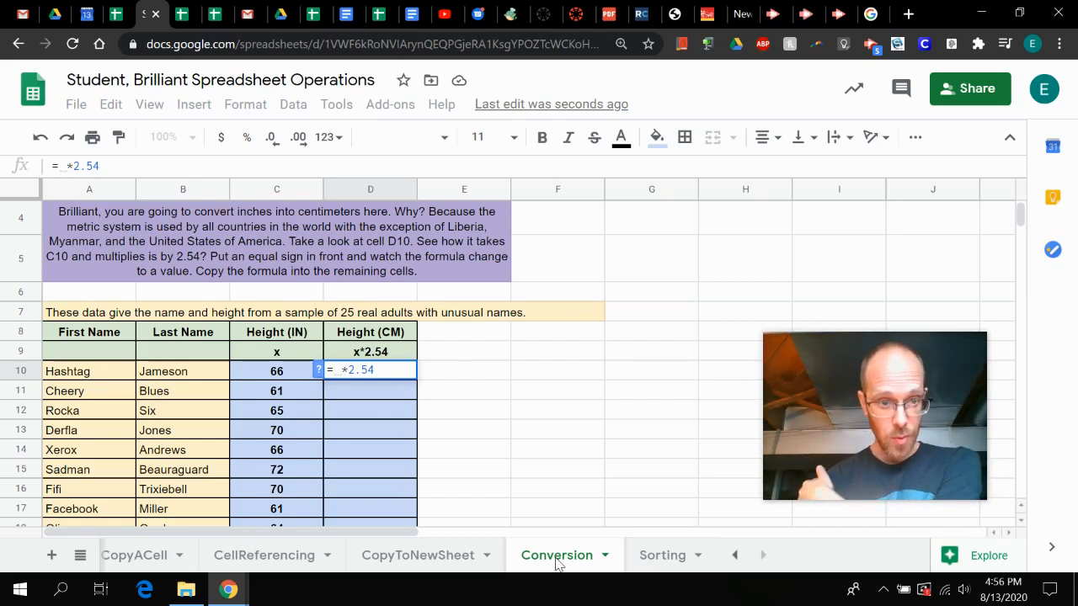
{"action": "type", "text": "C10"}
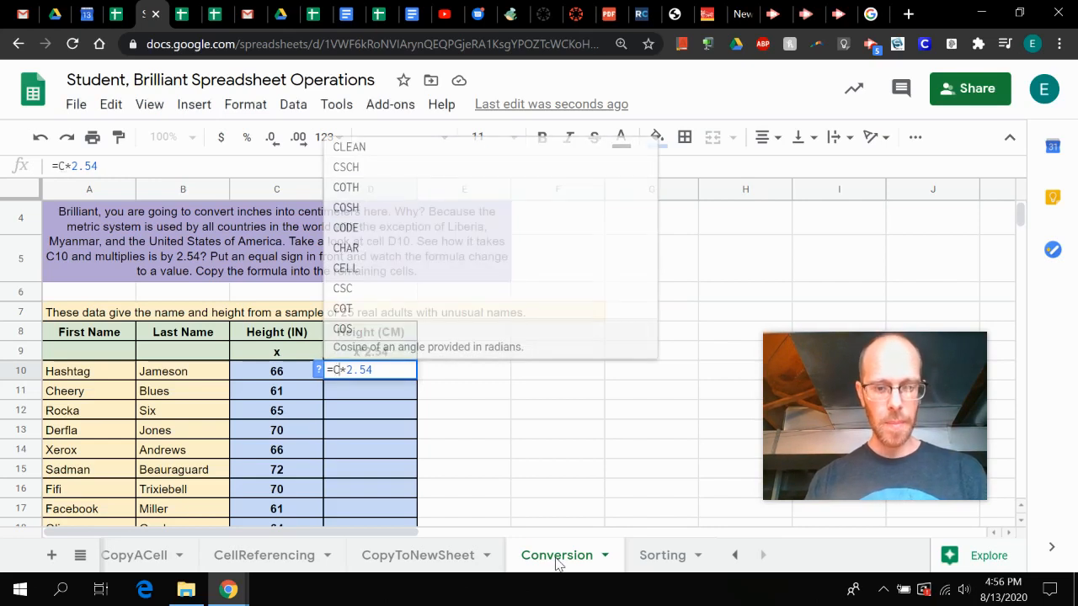
{"action": "key", "text": "Return"}
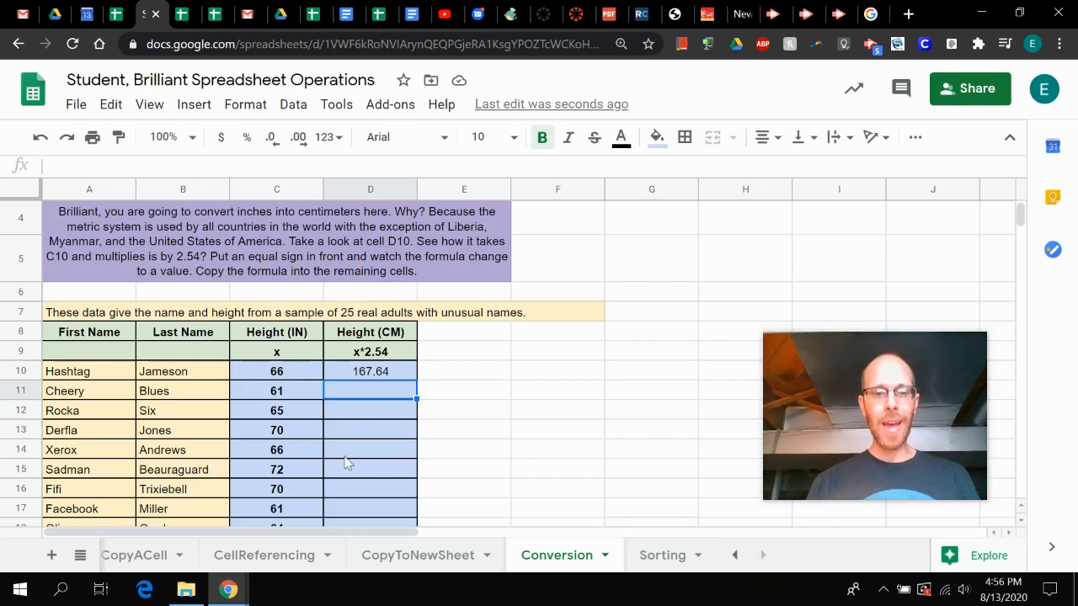
Copy the conversion formula from cell D10 into cell D11.
{"action": "scroll", "coordinate": [347, 459], "scroll_direction": "down", "scroll_amount": 5}
{"action": "scroll", "coordinate": [347, 463], "scroll_direction": "down", "scroll_amount": 3}
{"action": "scroll", "coordinate": [346, 463], "scroll_direction": "up", "scroll_amount": 10}
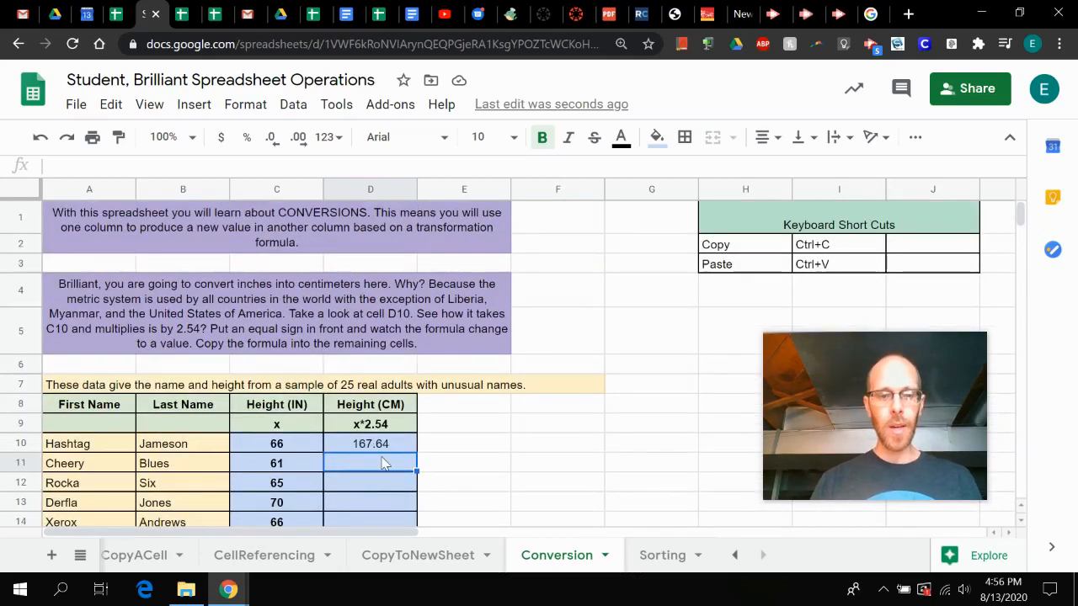
{"action": "key", "text": "Up"}
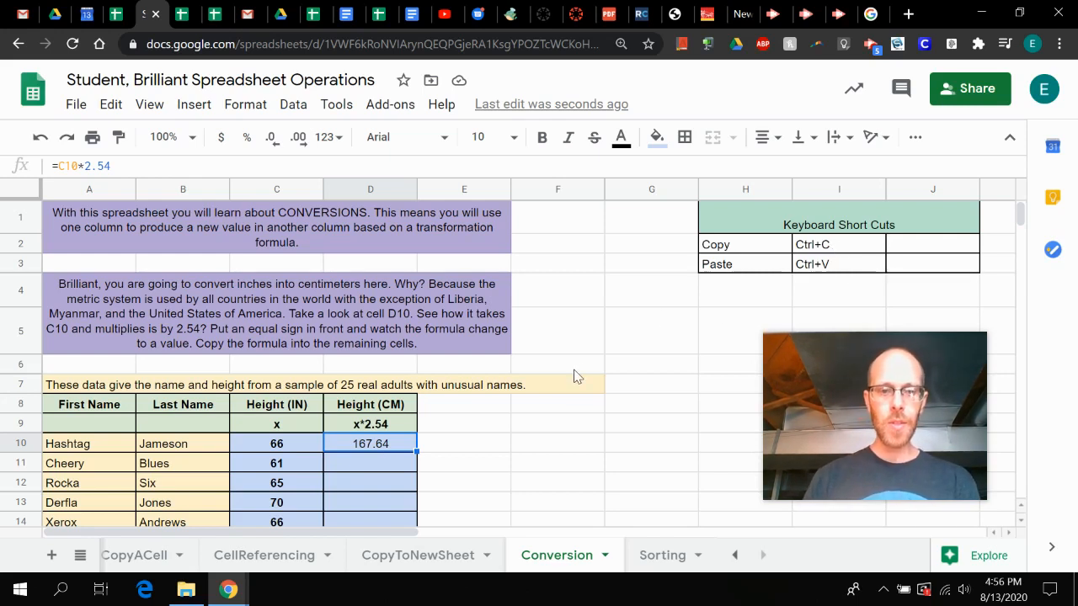
{"action": "key", "text": "ctrl+c"}
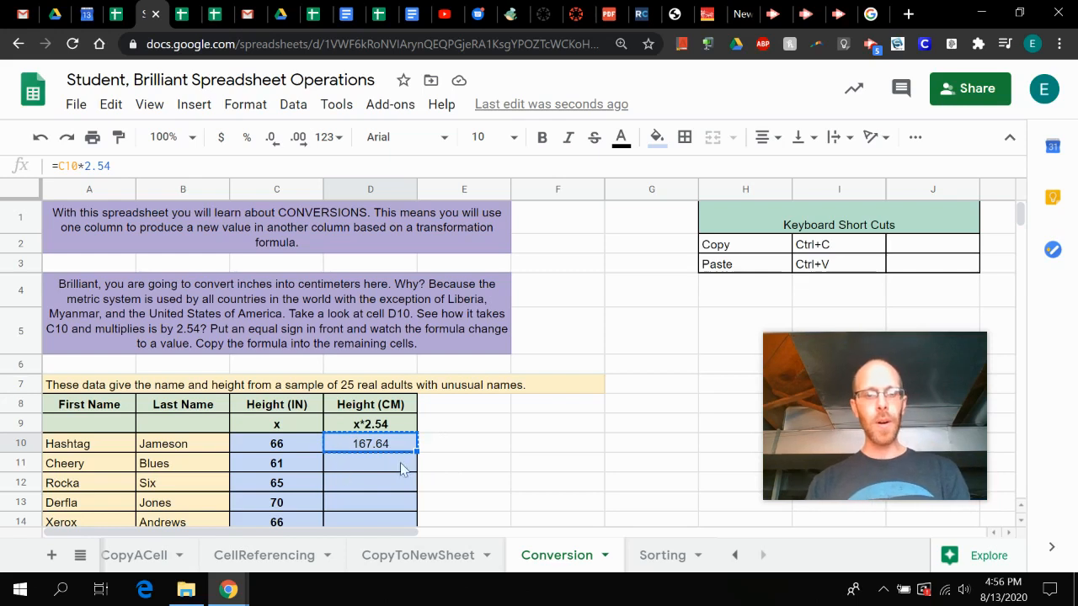
{"action": "key", "text": "Down"}
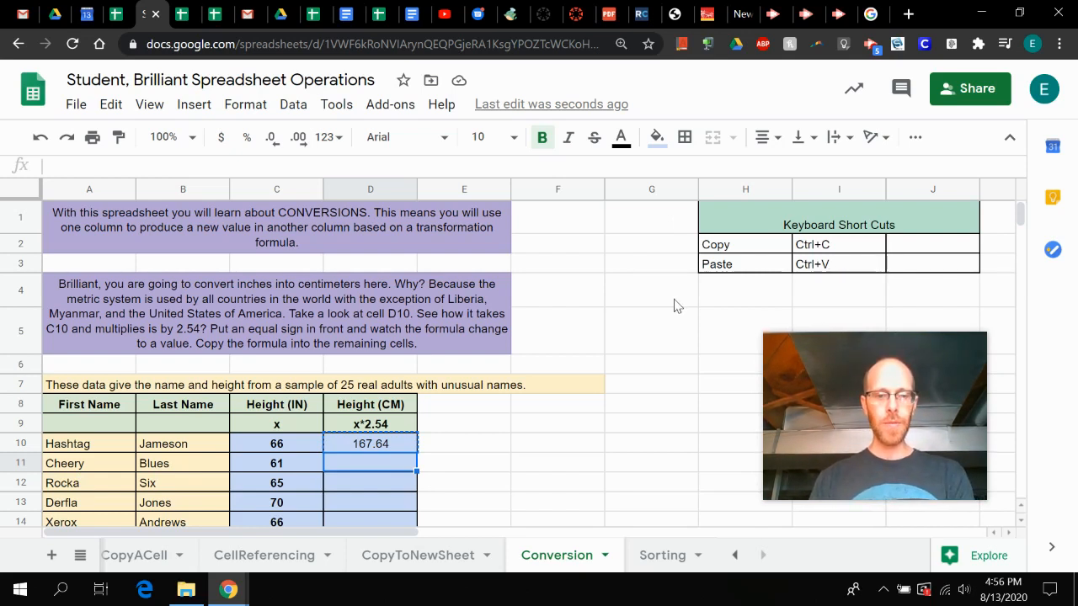
{"action": "key", "text": "ctrl+v"}
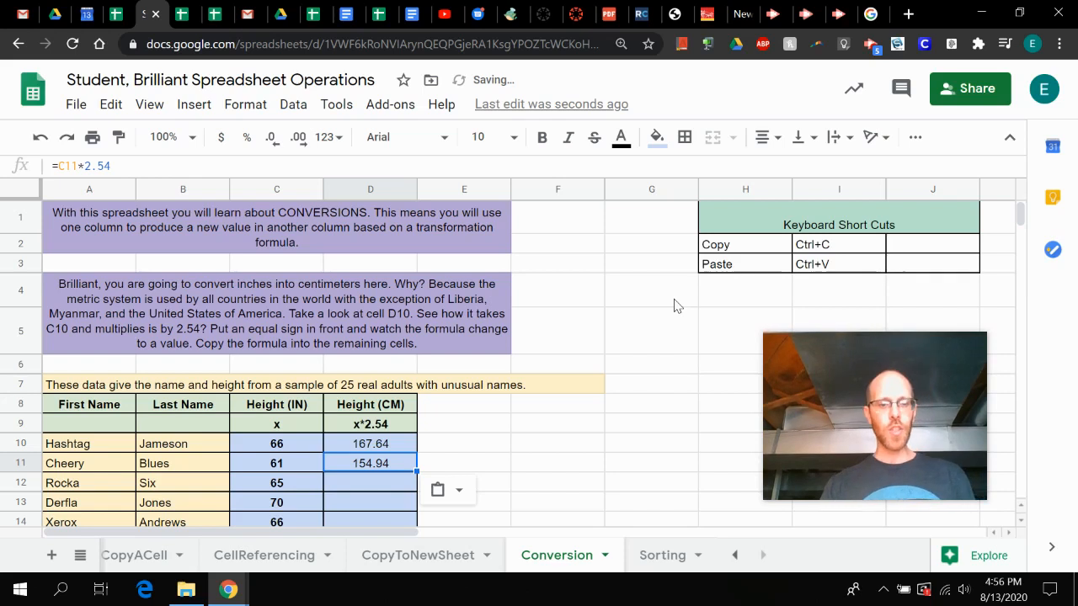
Compare the formulas in D10 and D11, and copy D11's conversion formula into the remaining height cells D12:D34.
{"action": "key", "text": "Up"}
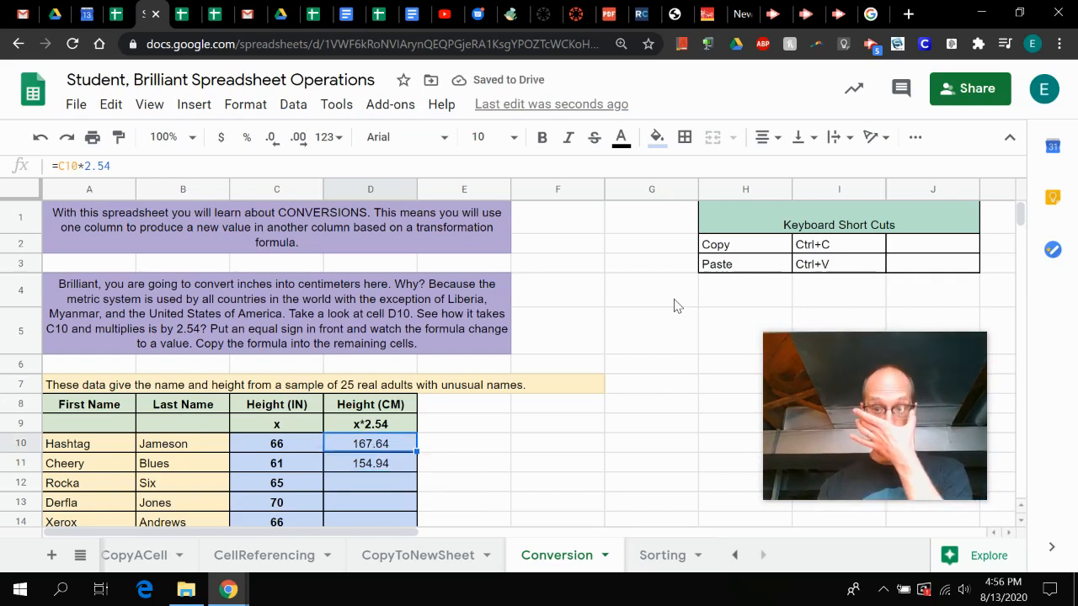
{"action": "key", "text": "Down"}
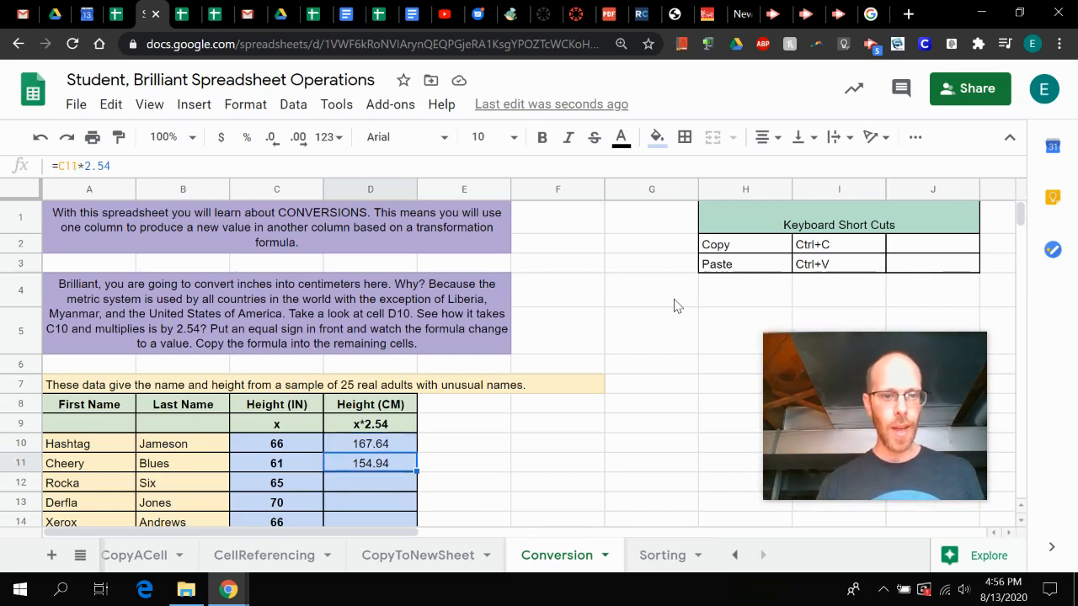
{"action": "key", "text": "Up"}
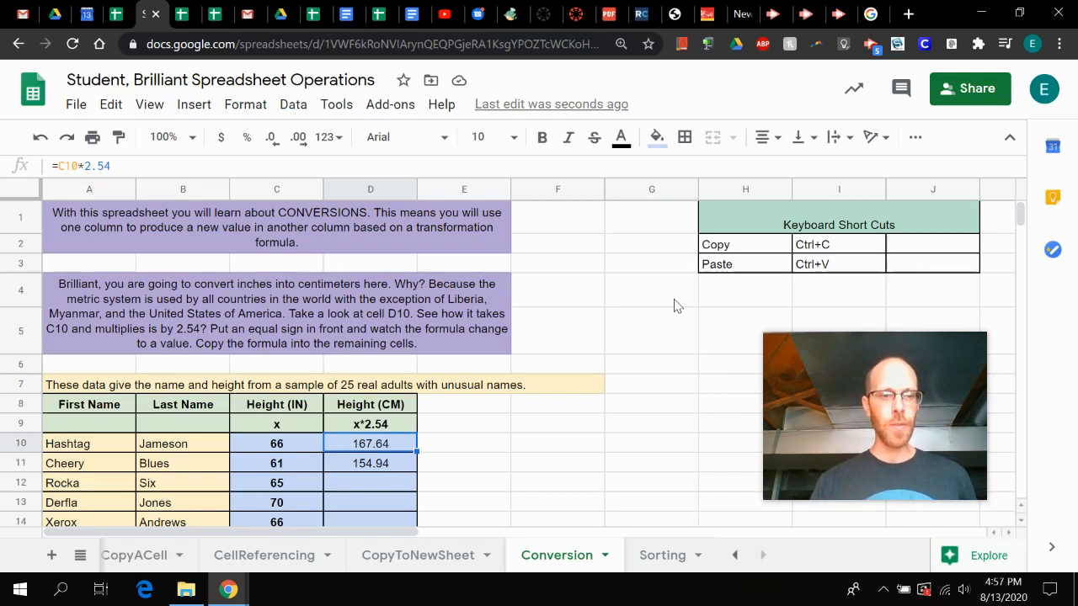
{"action": "key", "text": "Down"}
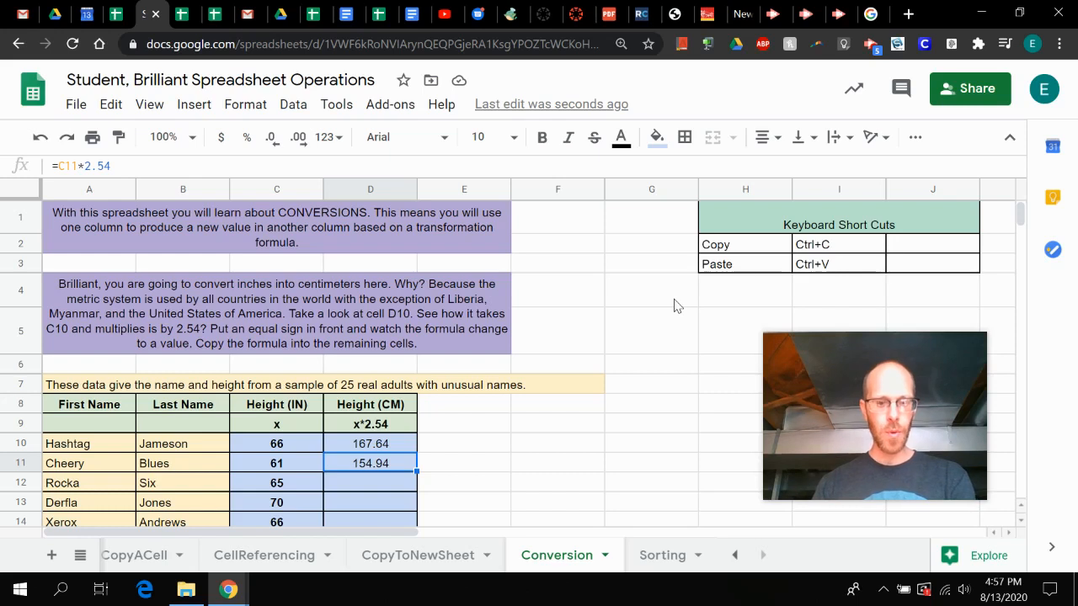
{"action": "key", "text": "ctrl+c"}
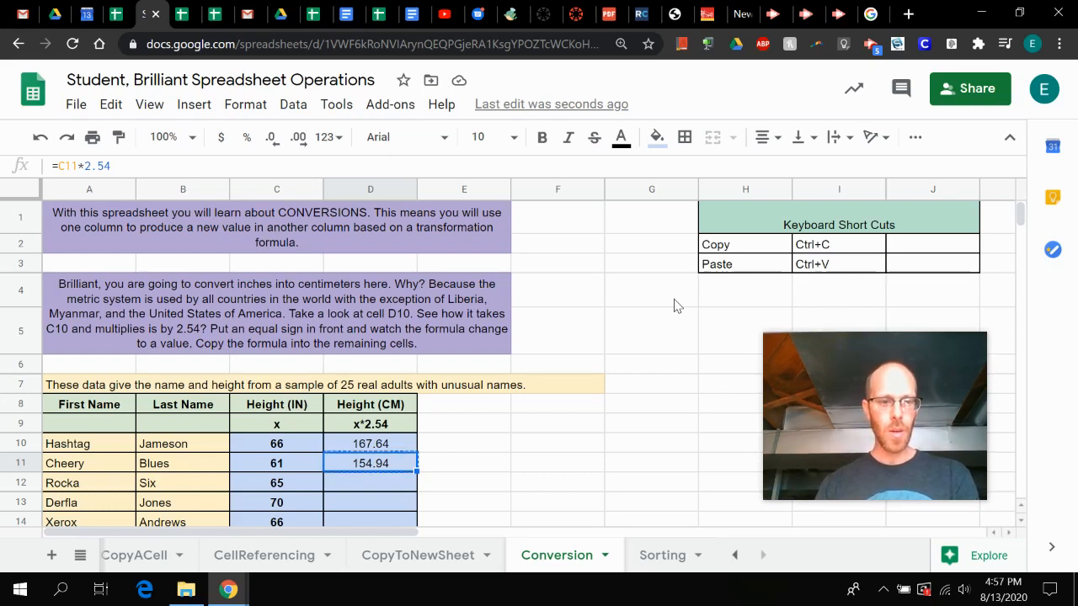
{"action": "key", "text": "Down"}
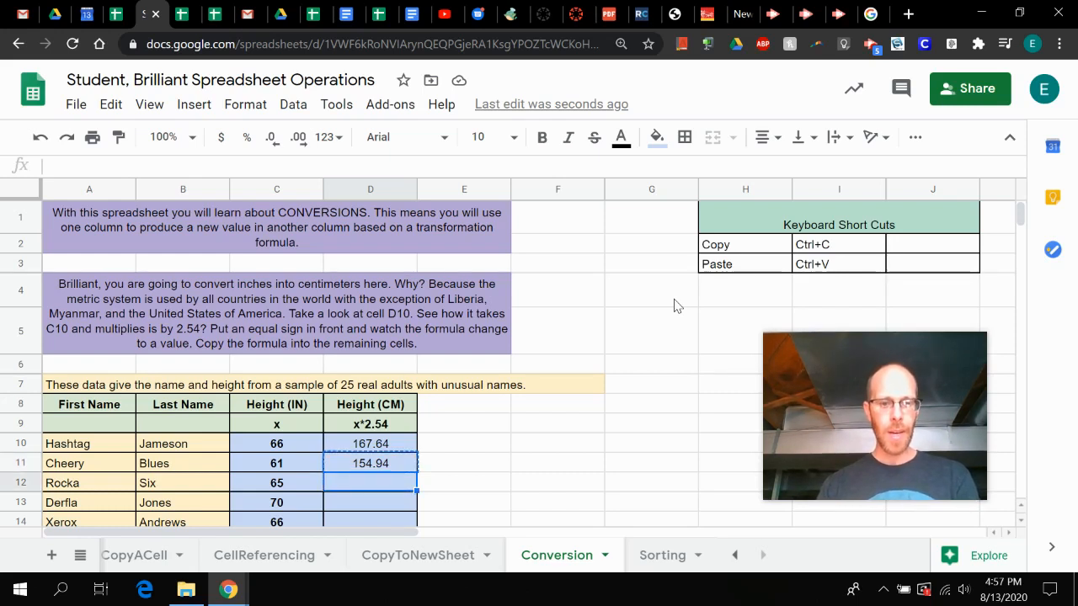
{"action": "key", "text": "Up"}
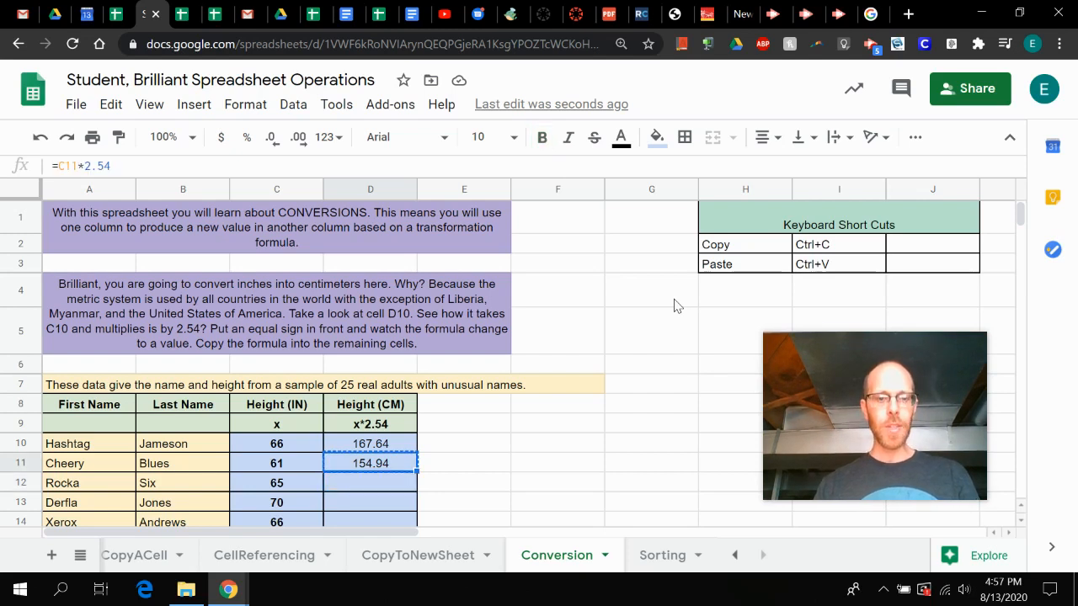
{"action": "key", "text": "Down"}
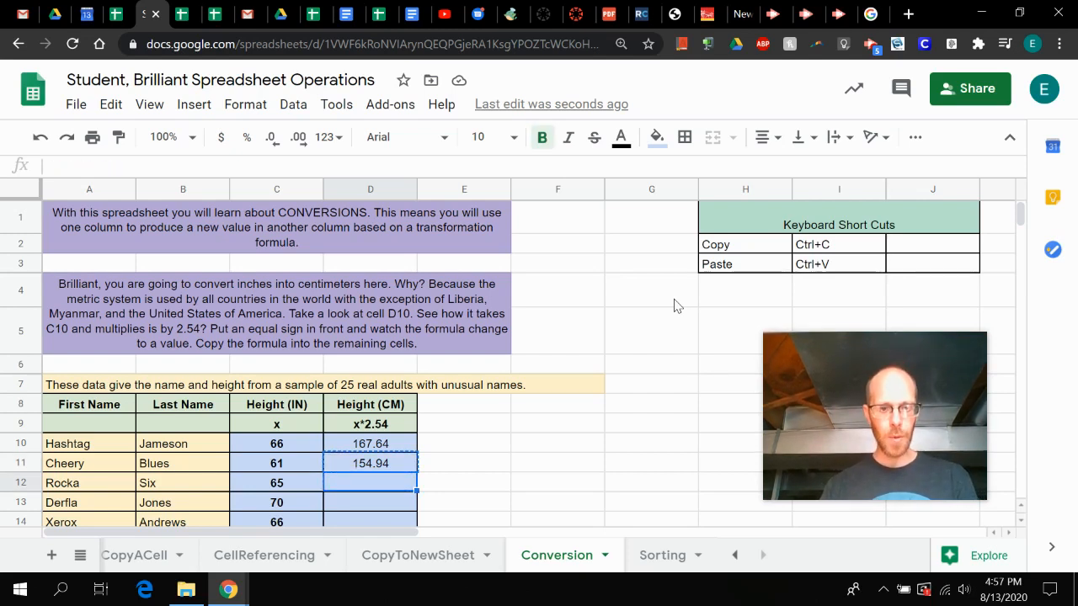
{"action": "key", "text": "shift+Down"}
{"action": "key", "text": "shift+Down"}
{"action": "key", "text": "shift+Down"}
{"action": "key", "text": "shift+Down"}
{"action": "key", "text": "shift+Down"}
{"action": "key", "text": "shift+Down"}
{"action": "key", "text": "shift+Down"}
{"action": "key", "text": "shift+Down"}
{"action": "key", "text": "shift+Down"}
{"action": "key", "text": "shift+Down"}
{"action": "key", "text": "shift+Down"}
{"action": "key", "text": "shift+Down"}
{"action": "key", "text": "shift+Down"}
{"action": "key", "text": "shift+Down"}
{"action": "key", "text": "shift+Down"}
{"action": "key", "text": "shift+Down"}
{"action": "key", "text": "shift+Down"}
{"action": "key", "text": "shift+Down"}
{"action": "key", "text": "shift+Down"}
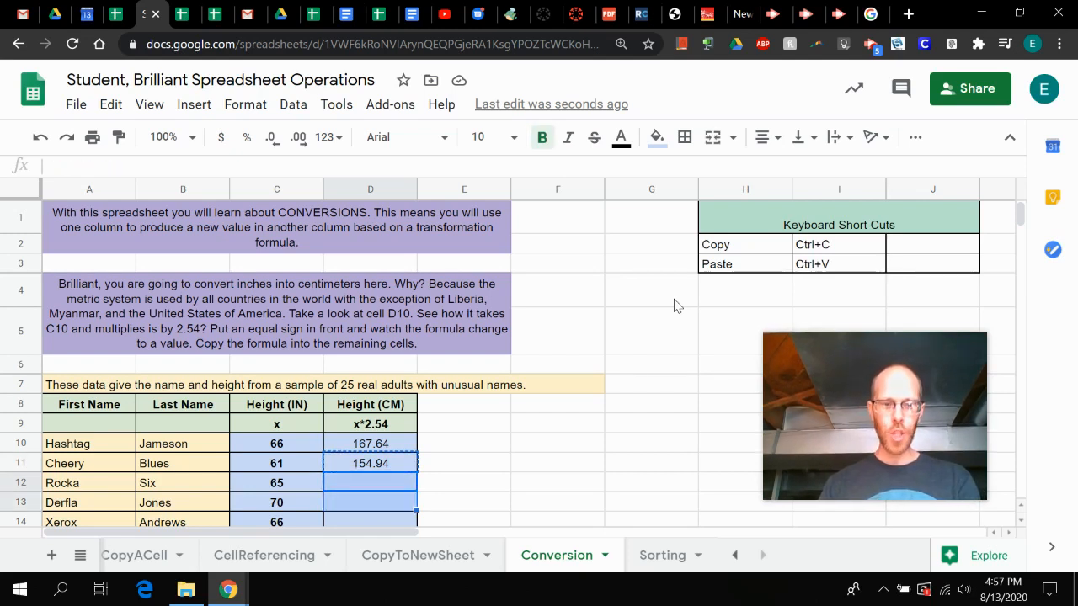
{"action": "key", "text": "shift+Down"}
{"action": "key", "text": "shift+Down"}
{"action": "key", "text": "shift+Down"}
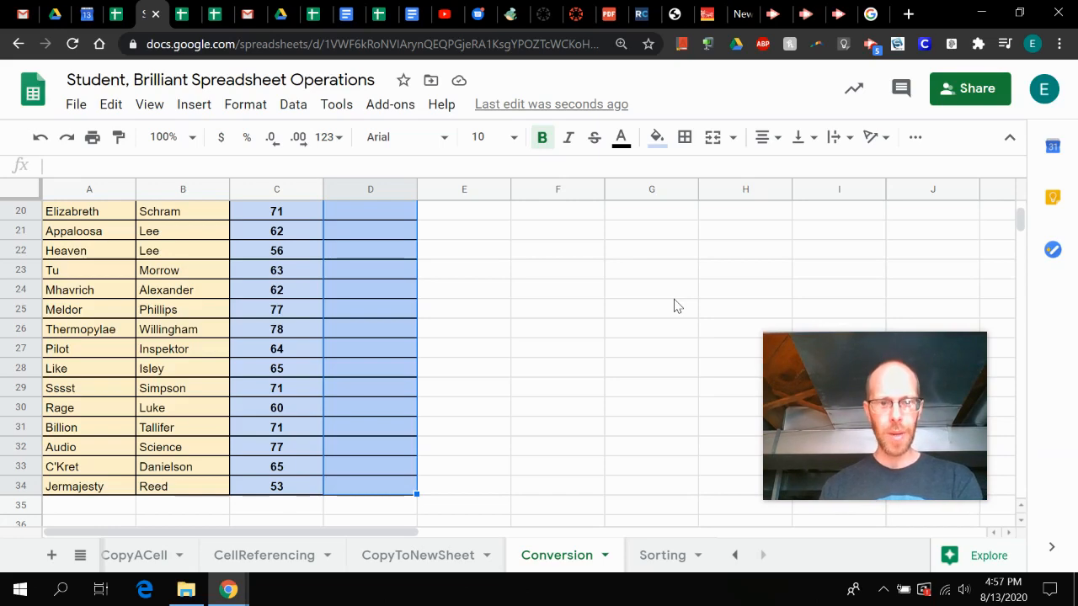
{"action": "key", "text": "ctrl+v"}
{"action": "scroll", "coordinate": [322, 242], "scroll_direction": "up", "scroll_amount": 5}
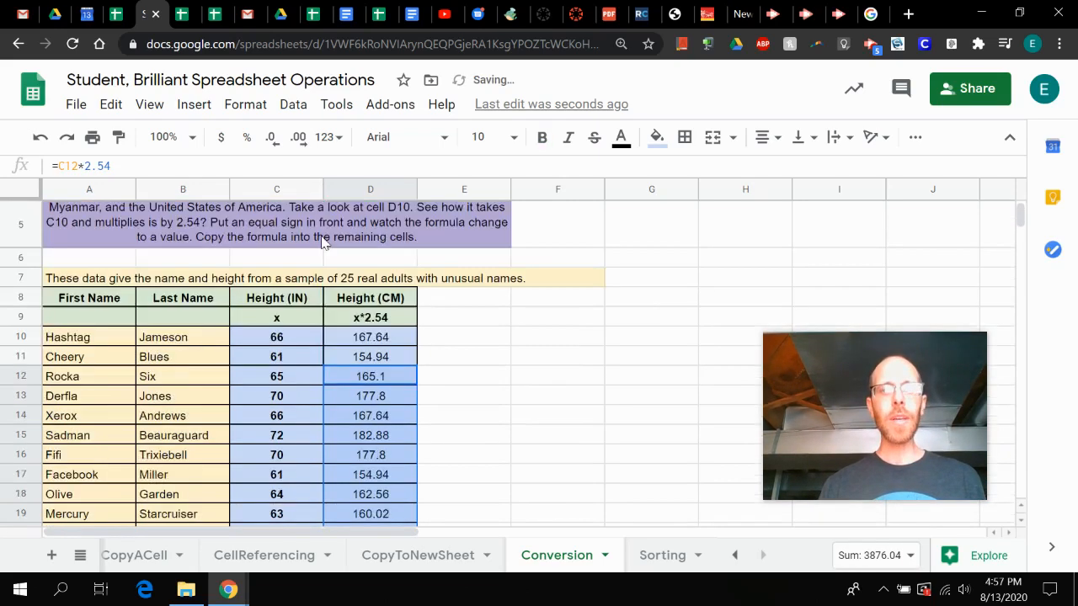
{"action": "scroll", "coordinate": [322, 242], "scroll_direction": "up", "scroll_amount": 2}
{"action": "scroll", "coordinate": [322, 242], "scroll_direction": "down", "scroll_amount": 10}
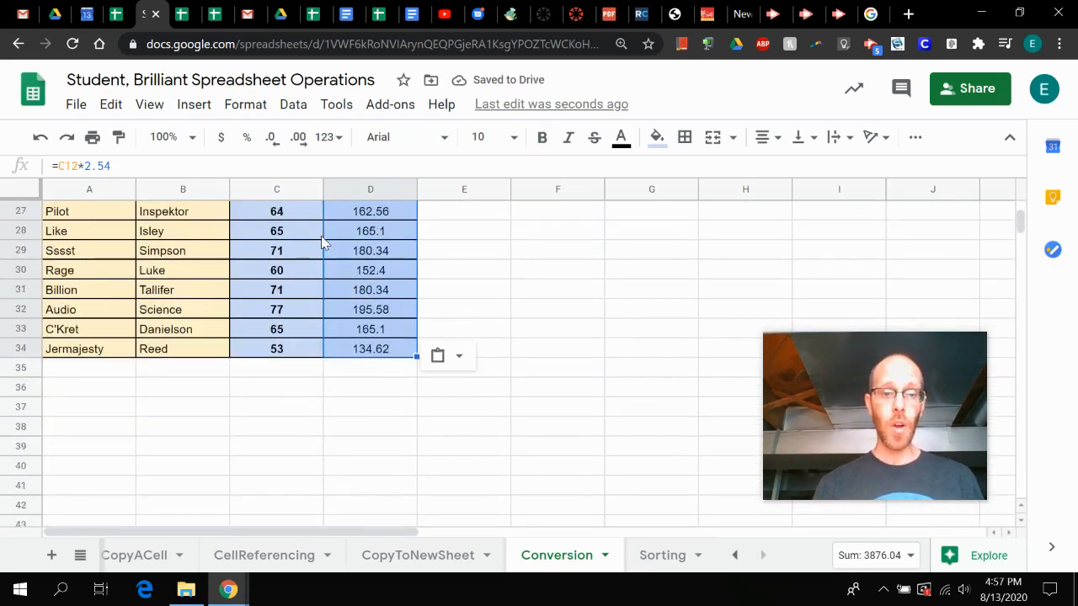
{"action": "scroll", "coordinate": [321, 242], "scroll_direction": "up", "scroll_amount": 10}
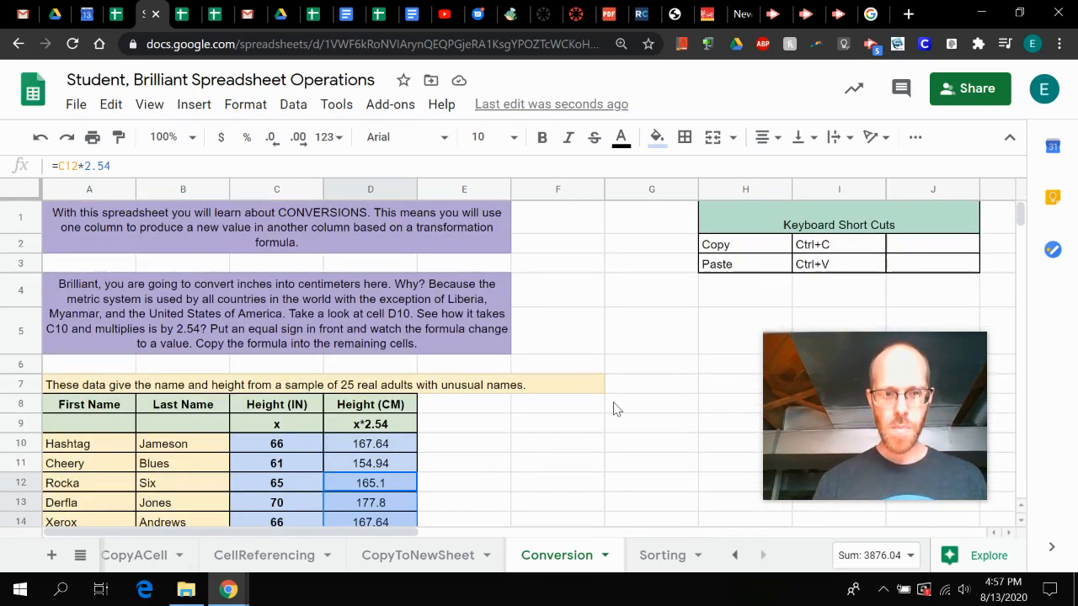
Open the Sorting sheet and examine the first row of names and heights and the listed shortcut for sorting ascending.
{"action": "left_click", "coordinate": [653, 560]}
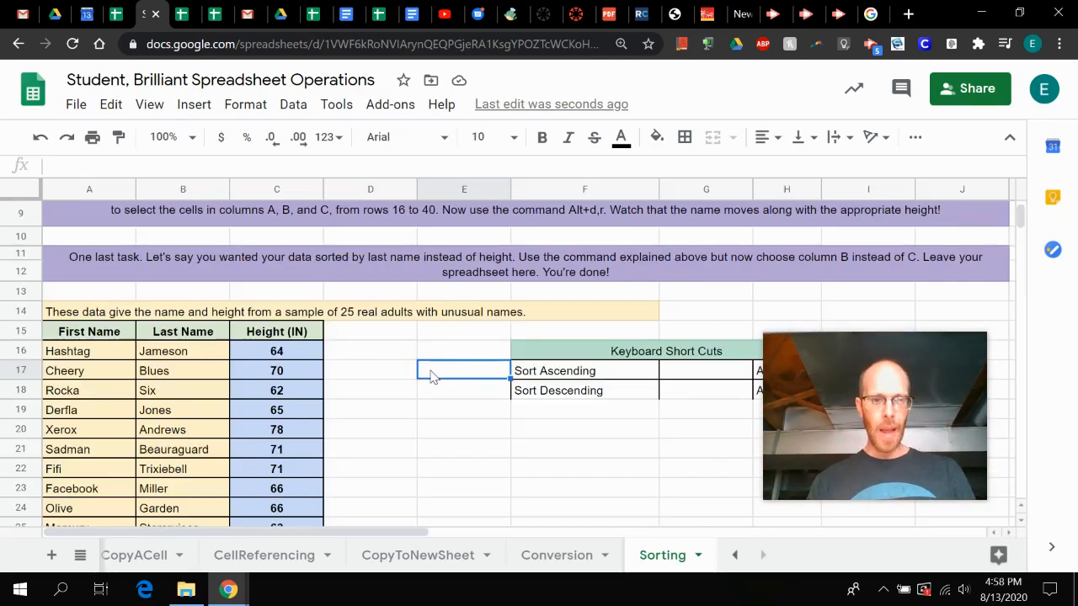
{"action": "left_click", "coordinate": [226, 353]}
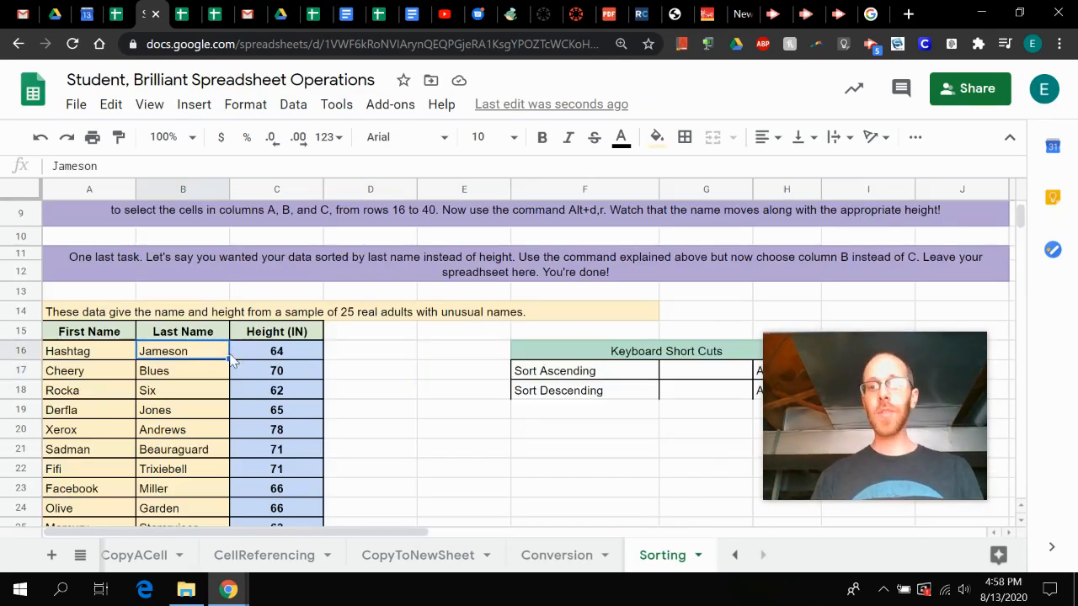
{"action": "key", "text": "Left"}
{"action": "key", "text": "Right"}
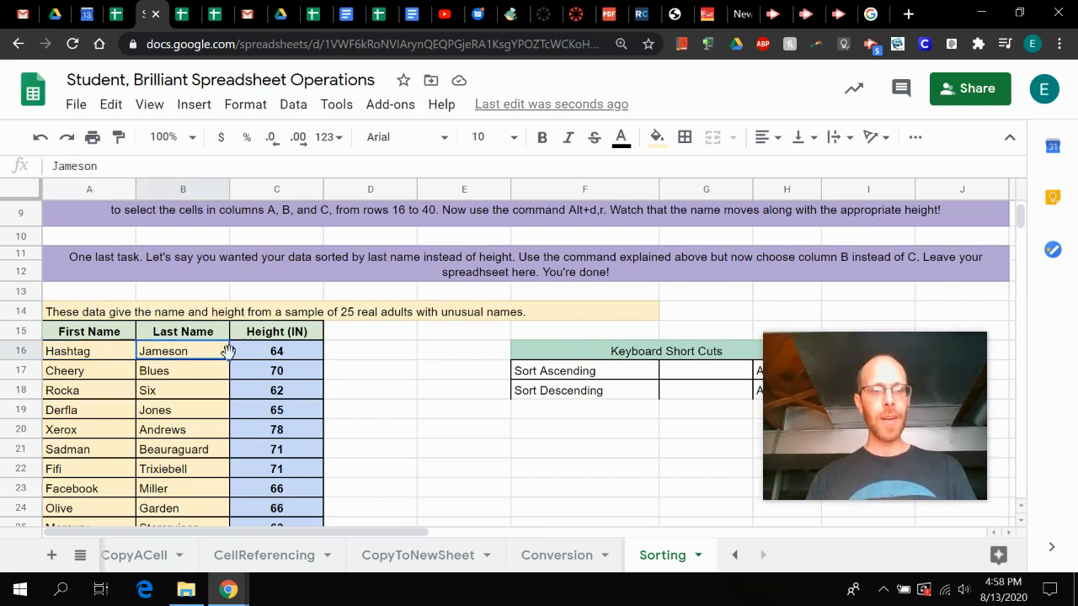
{"action": "key", "text": "Left"}
{"action": "key", "text": "Right"}
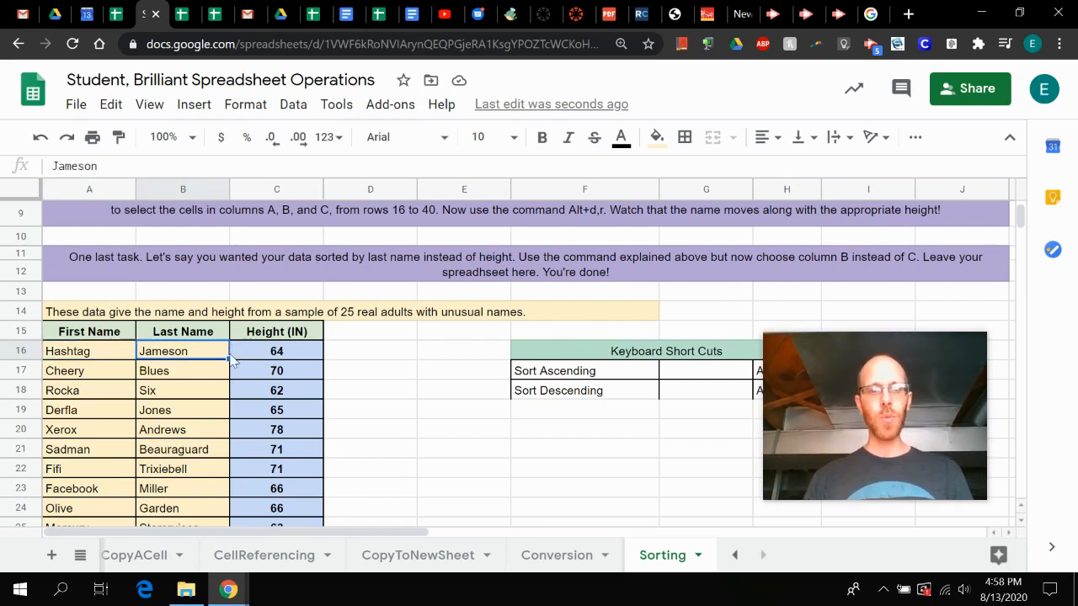
{"action": "key", "text": "Right"}
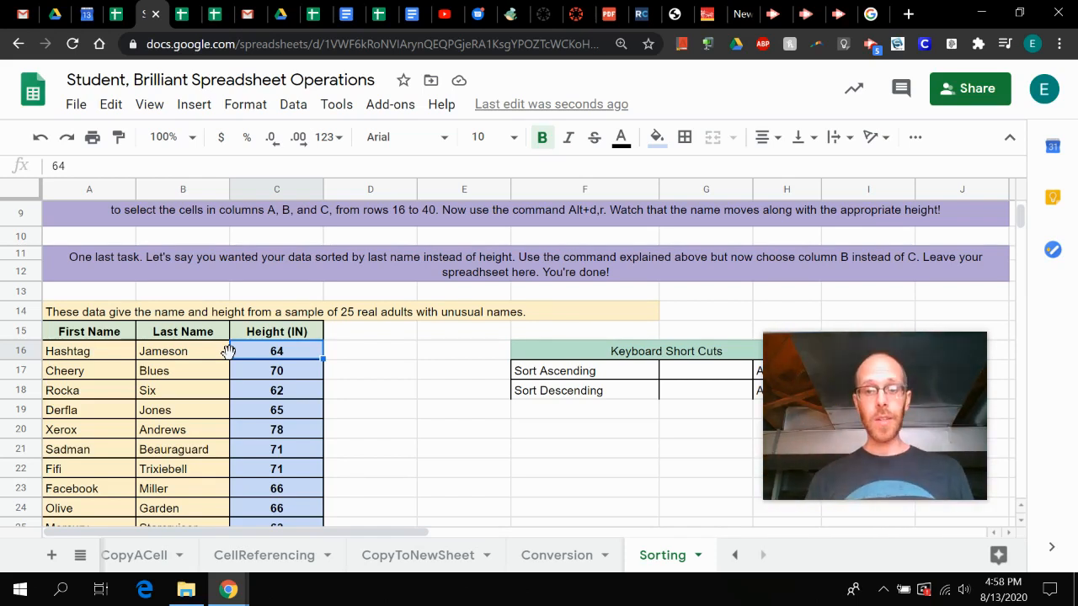
{"action": "left_click_drag", "start_coordinate": [881, 367], "coordinate": [917, 223]}
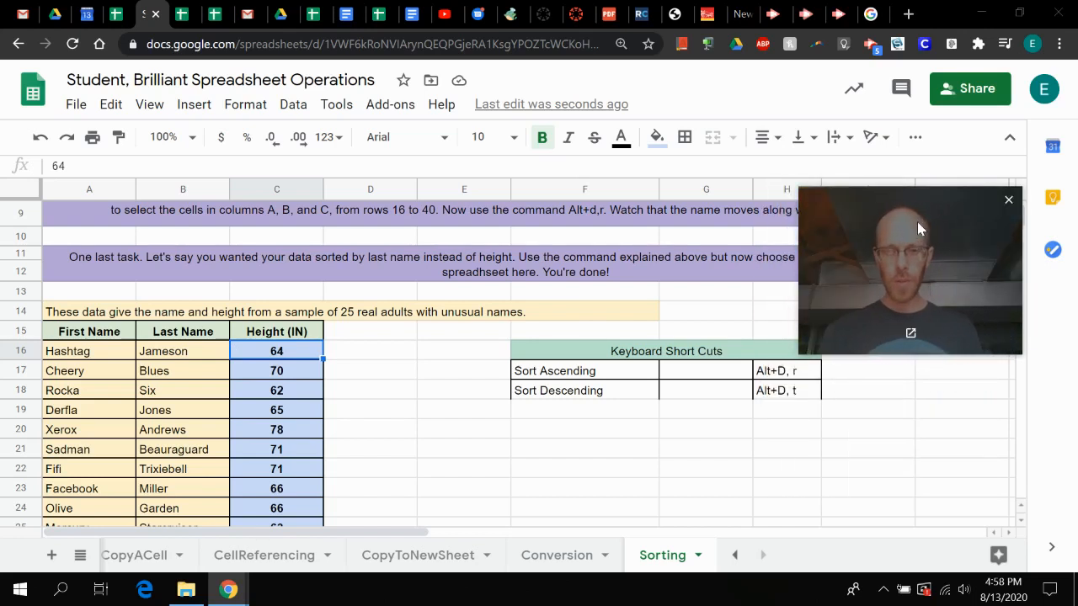
{"action": "left_click", "coordinate": [561, 376]}
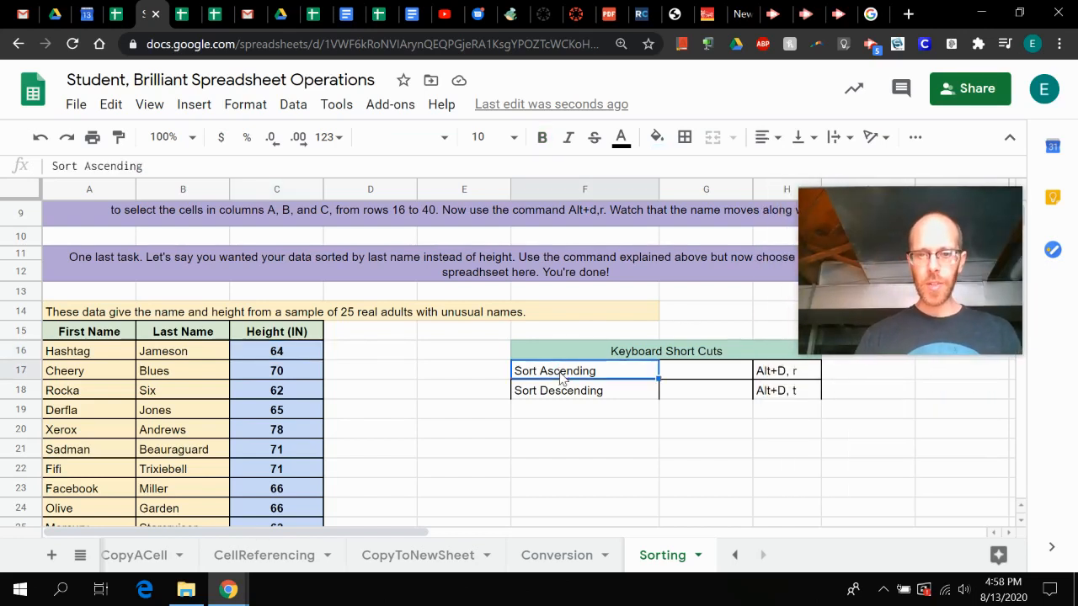
{"action": "key", "text": "Right"}
{"action": "key", "text": "Right"}
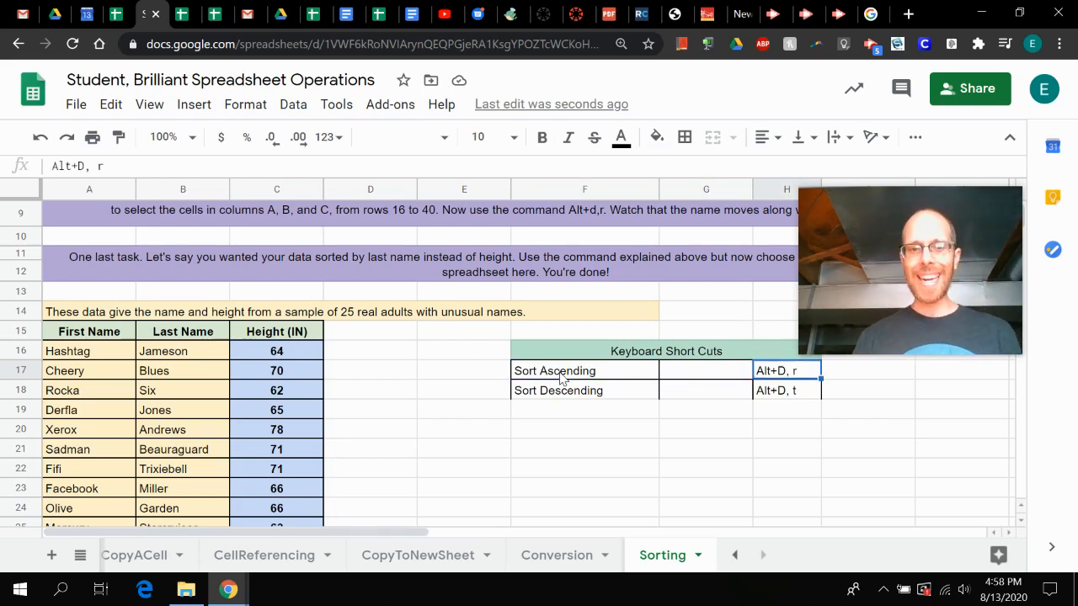
Select the heights in C16:C40 and try to sort the whole sheet by column C, A → Z.
{"action": "key", "text": "Left"}
{"action": "key", "text": "Left"}
{"action": "key", "text": "Left"}
{"action": "key", "text": "Left"}
{"action": "key", "text": "Left"}
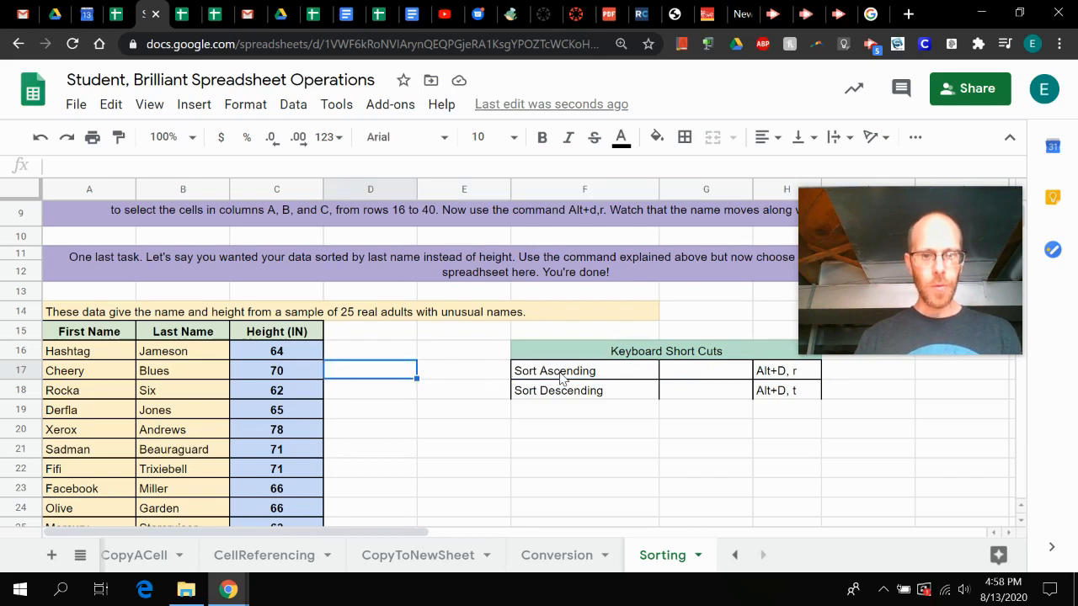
{"action": "key", "text": "Up"}
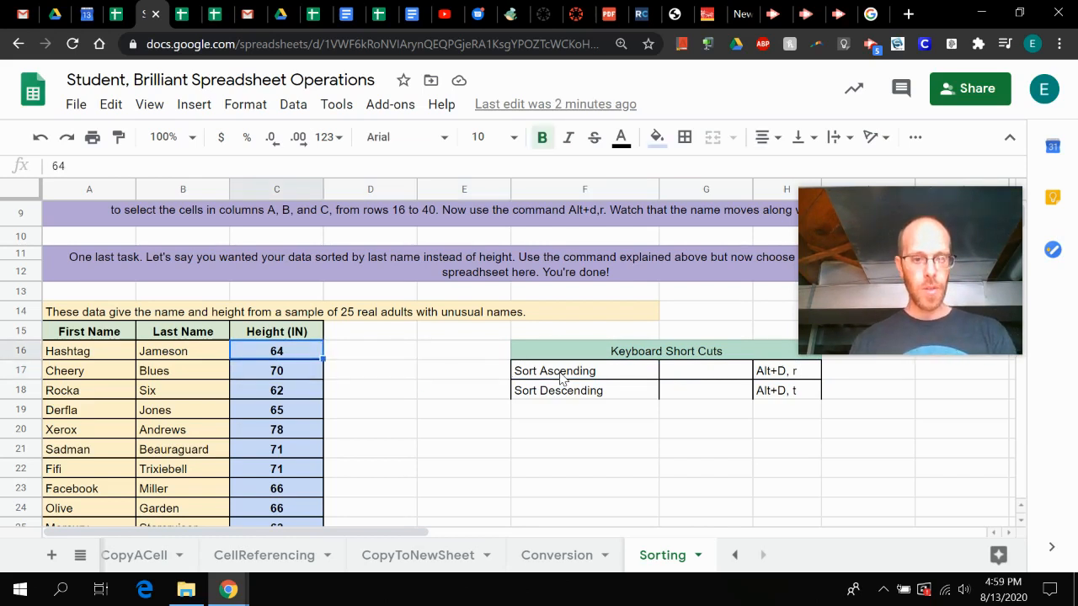
{"action": "key", "text": "shift+Down"}
{"action": "key", "text": "shift+Down"}
{"action": "key", "text": "shift+Down"}
{"action": "key", "text": "shift+Down"}
{"action": "key", "text": "shift+Down"}
{"action": "key", "text": "shift+Down"}
{"action": "key", "text": "shift+Down"}
{"action": "key", "text": "shift+Down"}
{"action": "key", "text": "shift+Down"}
{"action": "key", "text": "shift+Down"}
{"action": "key", "text": "shift+Down"}
{"action": "key", "text": "shift+Down"}
{"action": "key", "text": "shift+Down"}
{"action": "key", "text": "shift+Down"}
{"action": "key", "text": "shift+Down"}
{"action": "key", "text": "shift+Down"}
{"action": "key", "text": "shift+Down"}
{"action": "key", "text": "shift+Down"}
{"action": "key", "text": "shift+Down"}
{"action": "key", "text": "shift+Down"}
{"action": "key", "text": "shift+Down"}
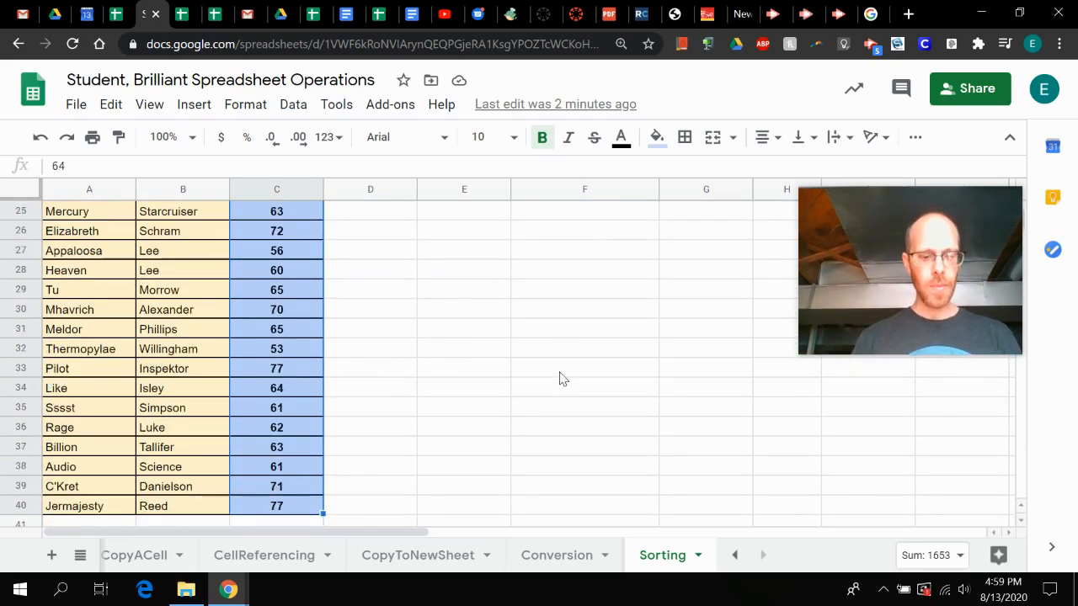
{"action": "key", "text": "alt+d"}
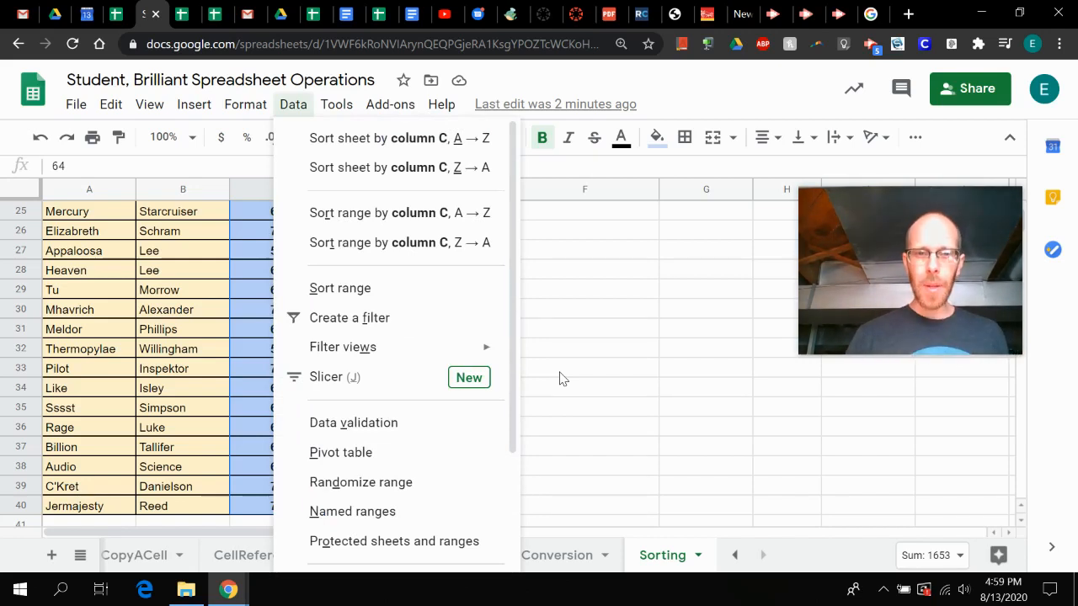
{"action": "key", "text": "Down"}
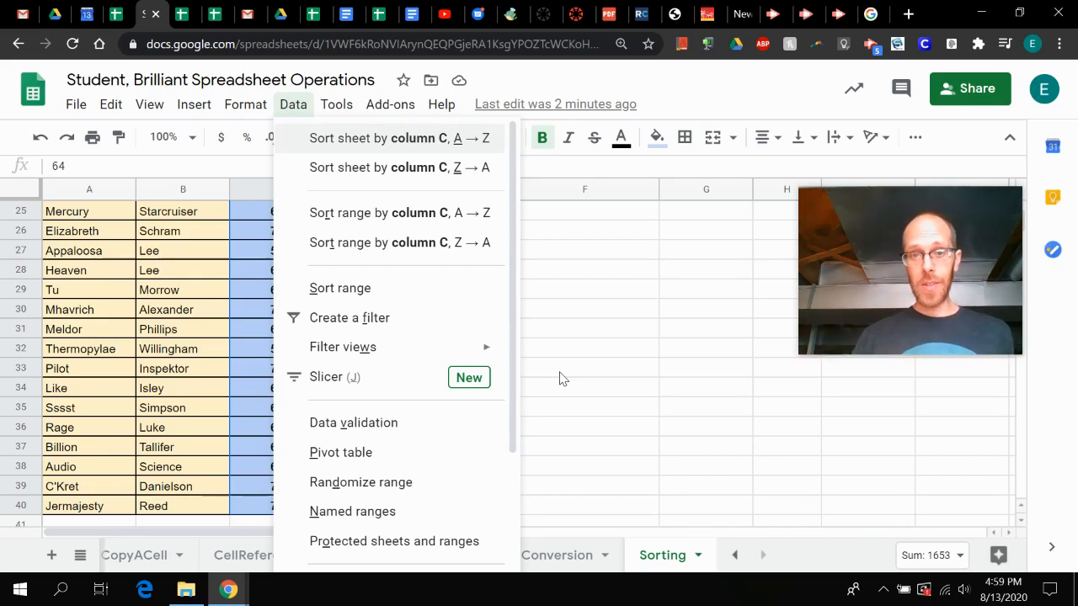
{"action": "key", "text": "Return"}
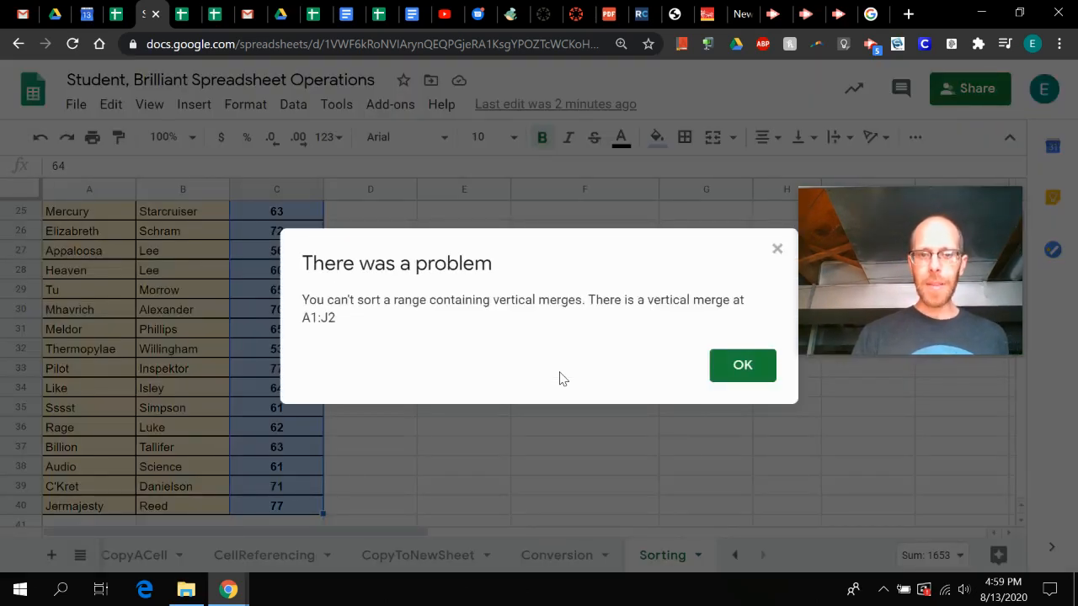
{"action": "left_click", "coordinate": [733, 371]}
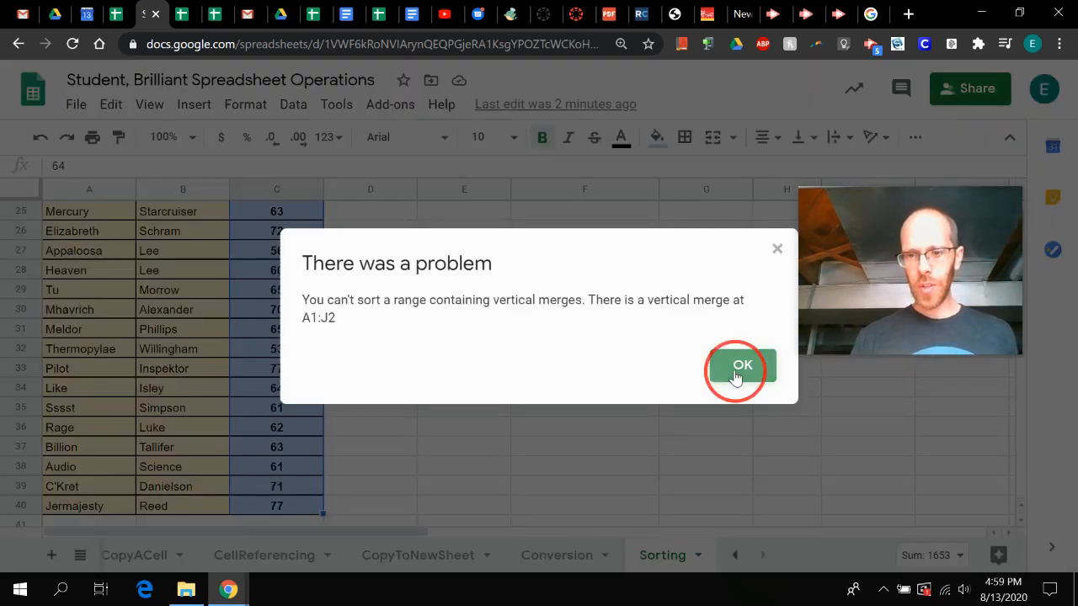
Reread the sorting instructions above the data on the Sorting sheet.
{"action": "scroll", "coordinate": [353, 250], "scroll_direction": "up", "scroll_amount": 8}
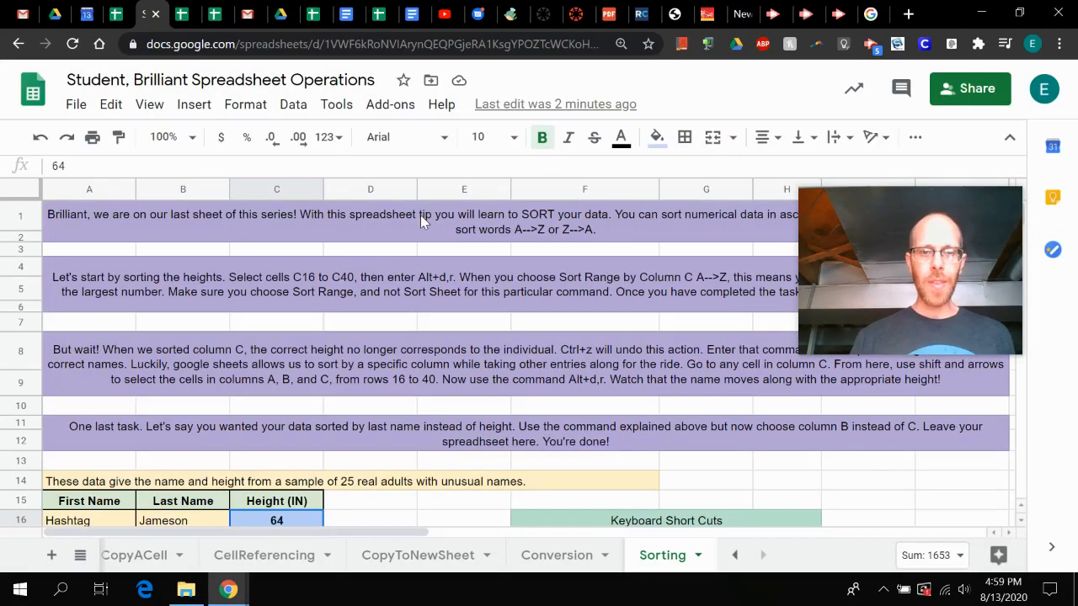
{"action": "left_click", "coordinate": [249, 217]}
{"action": "key", "text": "Down"}
{"action": "key", "text": "Down"}
{"action": "key", "text": "Down"}
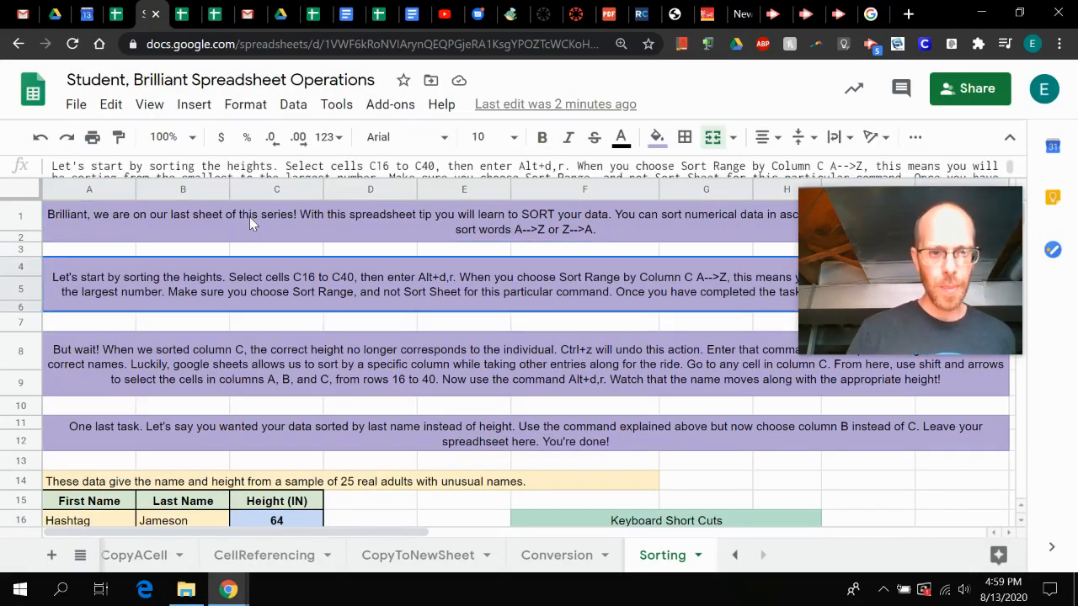
{"action": "key", "text": "Down"}
{"action": "key", "text": "Down"}
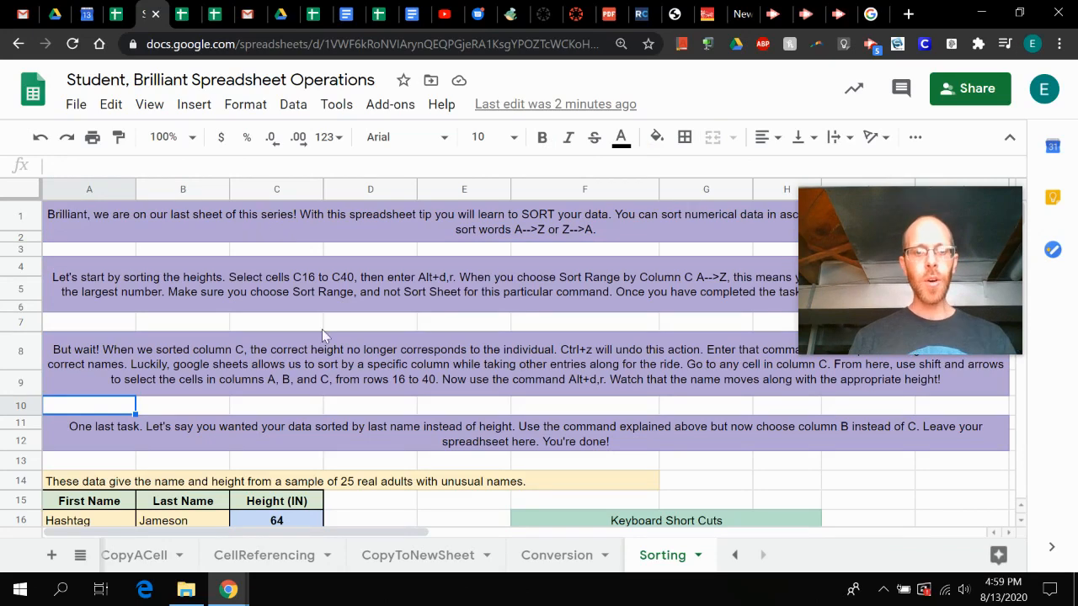
Select the heights in C16:C40 and sort only that range by column C, A → Z.
{"action": "scroll", "coordinate": [321, 329], "scroll_direction": "down", "scroll_amount": 5}
{"action": "scroll", "coordinate": [321, 329], "scroll_direction": "up", "scroll_amount": 2}
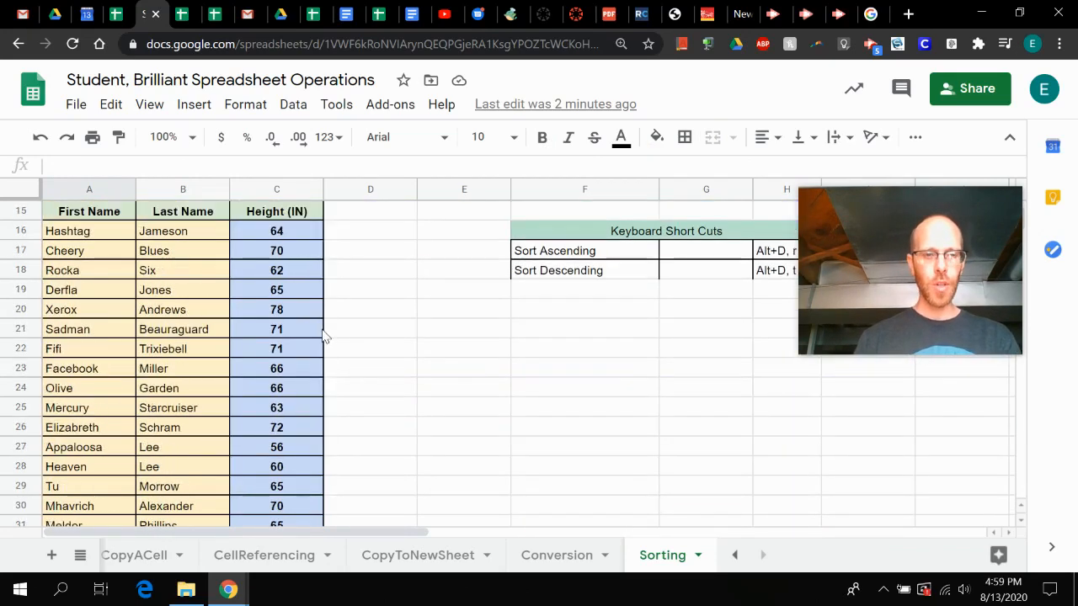
{"action": "left_click", "coordinate": [290, 238]}
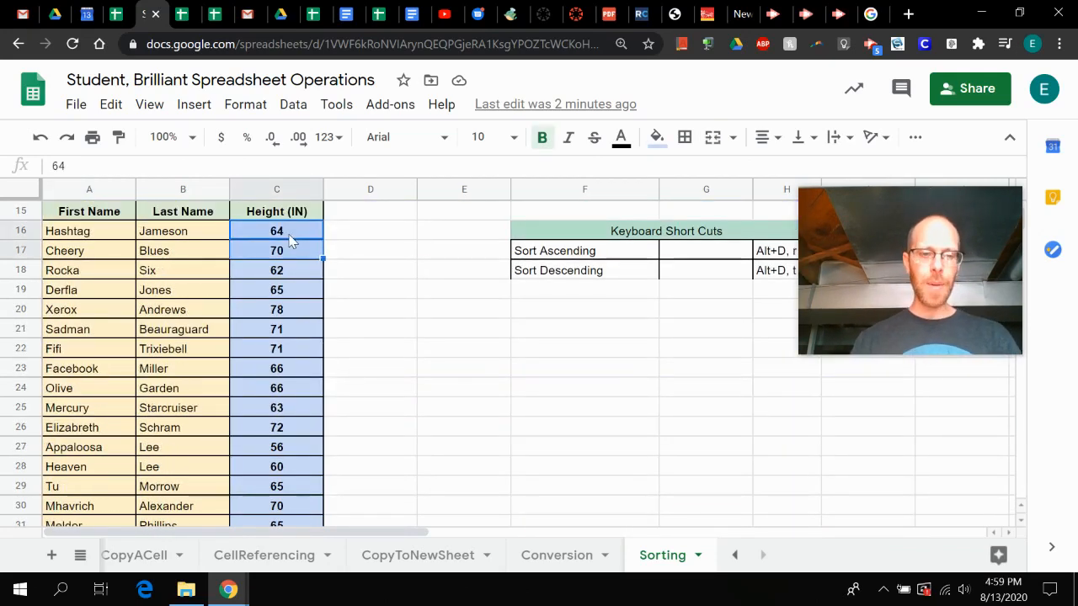
{"action": "key", "text": "shift+Down"}
{"action": "key", "text": "shift+Down"}
{"action": "key", "text": "shift+Down"}
{"action": "key", "text": "shift+Down"}
{"action": "key", "text": "shift+Down"}
{"action": "key", "text": "shift+Down"}
{"action": "key", "text": "shift+Down"}
{"action": "key", "text": "shift+Down"}
{"action": "key", "text": "shift+Down"}
{"action": "key", "text": "shift+Down"}
{"action": "key", "text": "shift+Down"}
{"action": "key", "text": "shift+Down"}
{"action": "key", "text": "shift+Down"}
{"action": "key", "text": "shift+Down"}
{"action": "key", "text": "shift+Down"}
{"action": "key", "text": "shift+Down"}
{"action": "key", "text": "shift+Down"}
{"action": "key", "text": "shift+Down"}
{"action": "key", "text": "shift+Down"}
{"action": "key", "text": "shift+Down"}
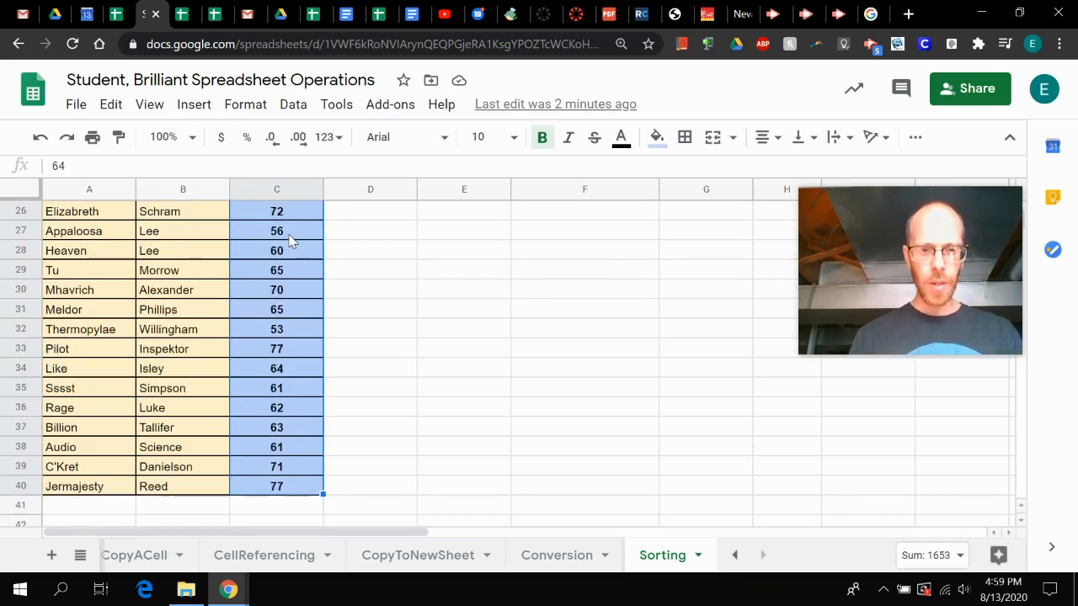
{"action": "key", "text": "alt+d"}
{"action": "key", "text": "Up"}
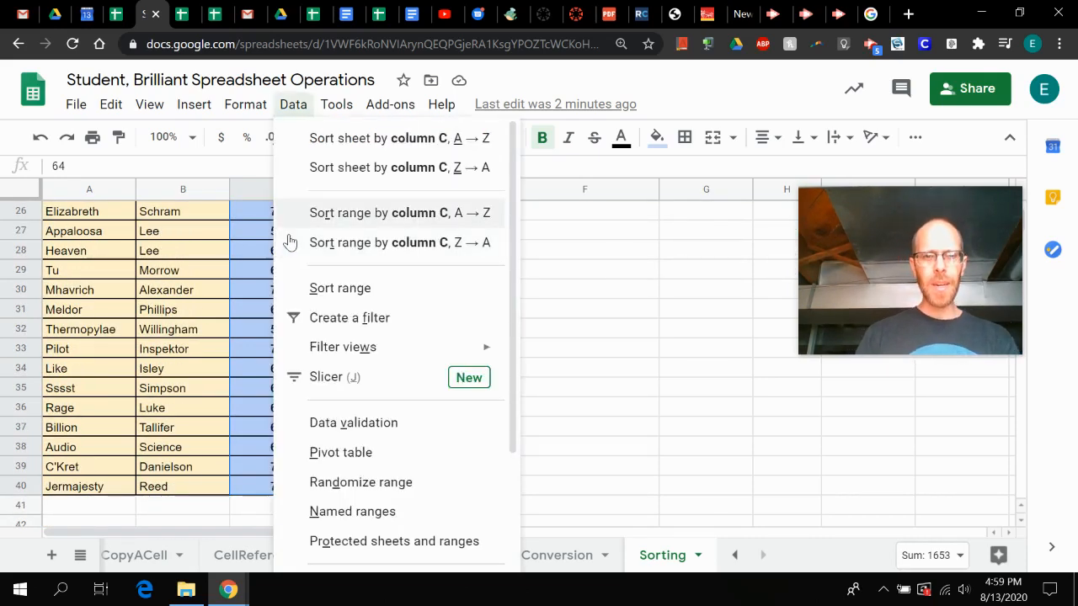
{"action": "key", "text": "Down"}
{"action": "key", "text": "Up"}
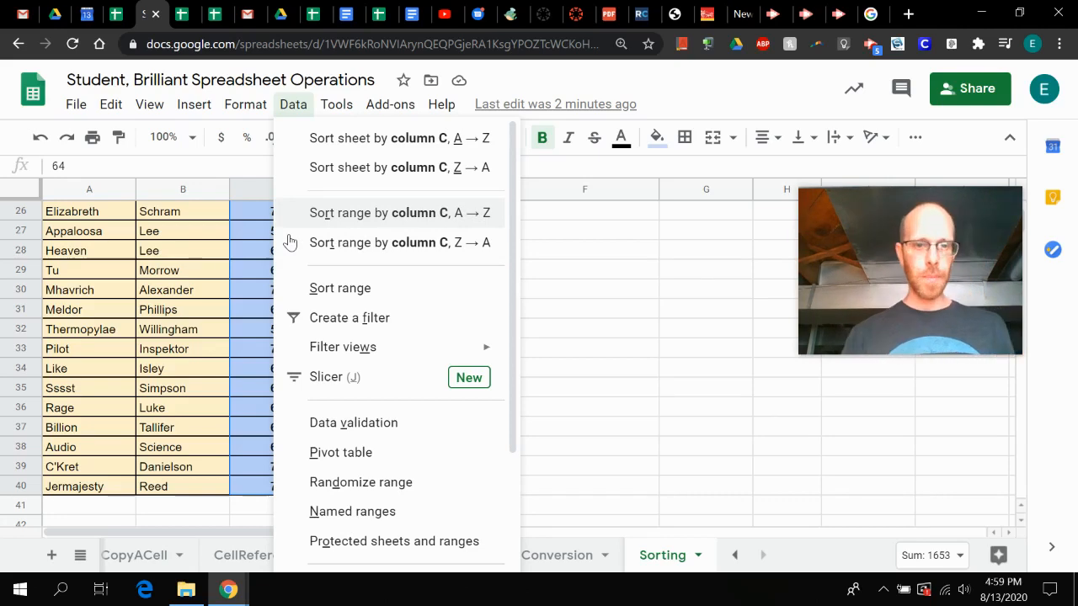
{"action": "key", "text": "Return"}
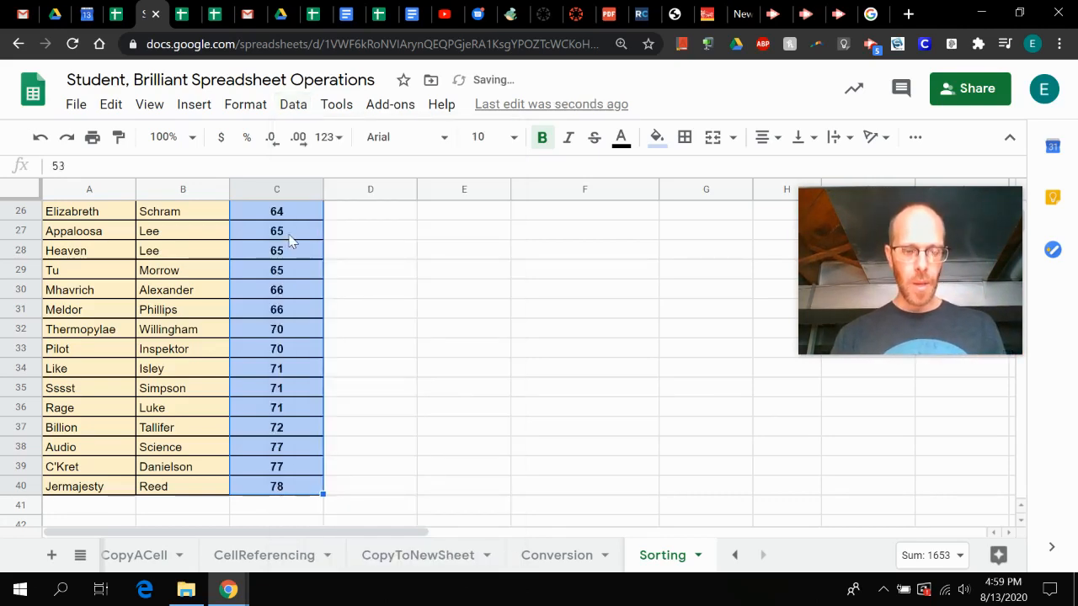
Compare the sorted heights with the names in row 16 and undo the heights-only sort.
{"action": "scroll", "coordinate": [289, 242], "scroll_direction": "up", "scroll_amount": 5}
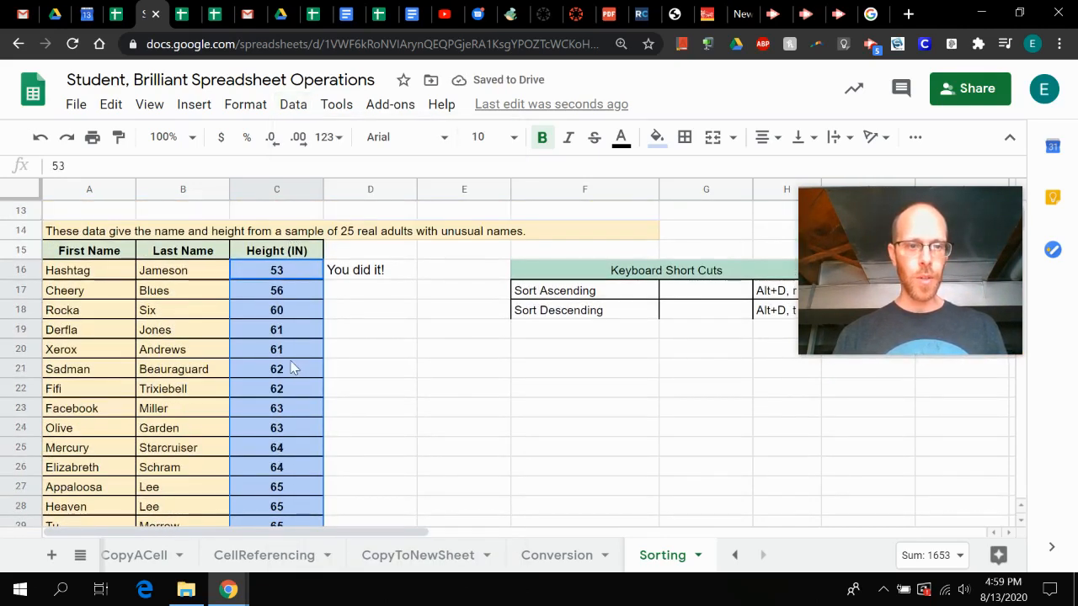
{"action": "scroll", "coordinate": [292, 373], "scroll_direction": "down", "scroll_amount": 7}
{"action": "scroll", "coordinate": [291, 378], "scroll_direction": "up", "scroll_amount": 10}
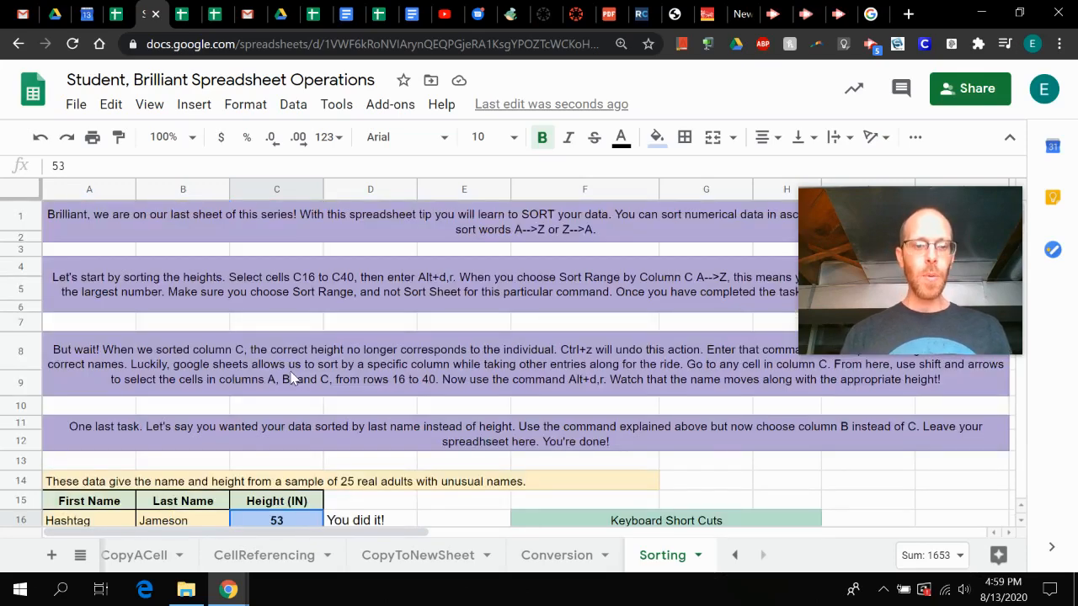
{"action": "scroll", "coordinate": [292, 378], "scroll_direction": "down", "scroll_amount": 3}
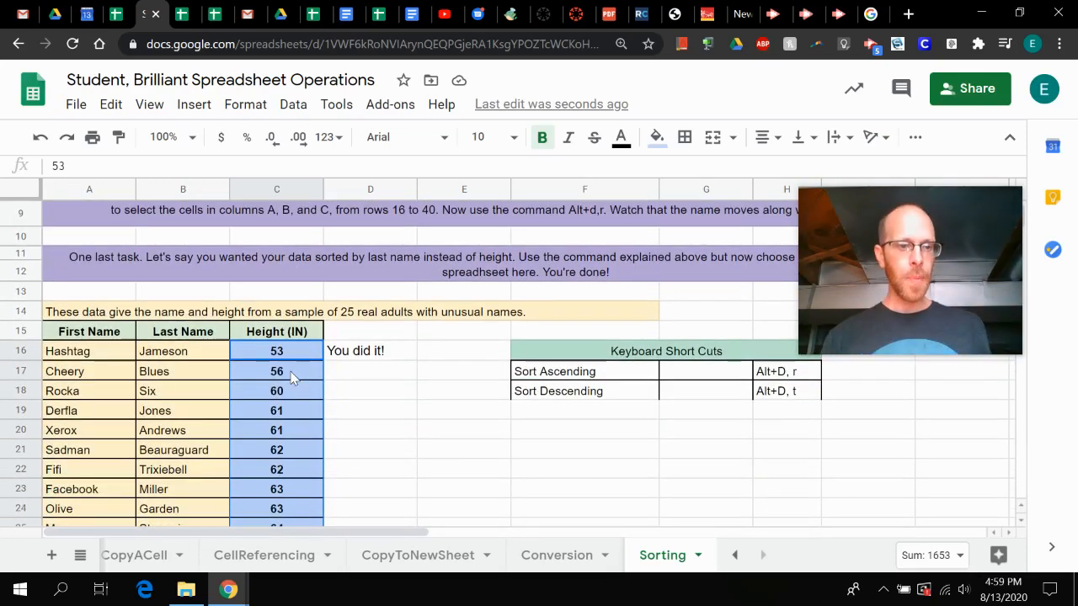
{"action": "left_click", "coordinate": [64, 359]}
{"action": "key", "text": "Right"}
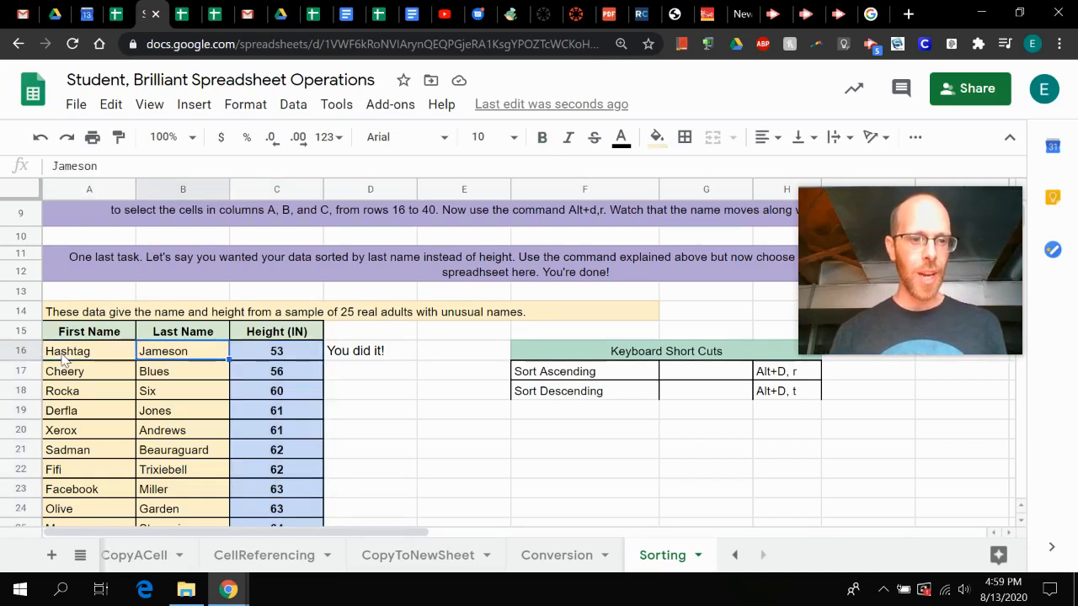
{"action": "key", "text": "Right"}
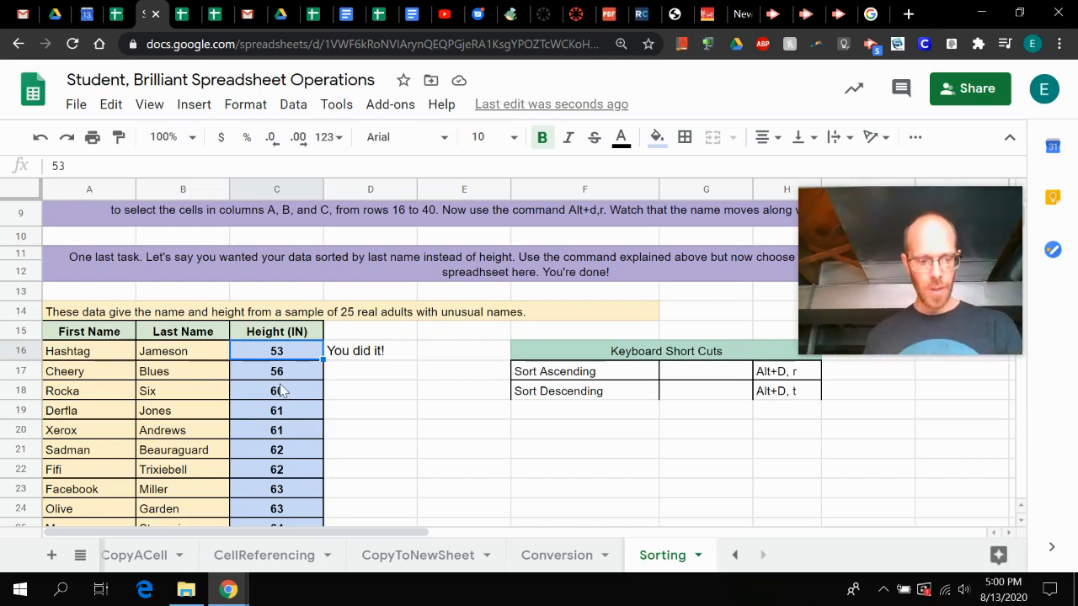
{"action": "key", "text": "ctrl+z"}
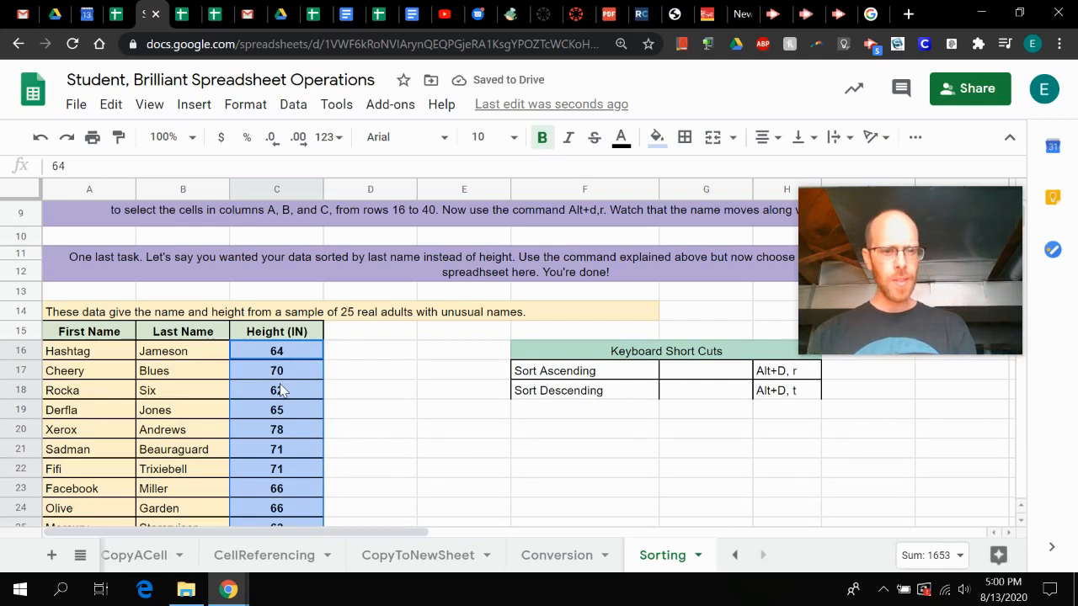
Select the names and heights in A16:C40, starting from C16, and sort the range by column C, A → Z.
{"action": "key", "text": "Down"}
{"action": "key", "text": "Up"}
{"action": "key", "text": "Up"}
{"action": "key", "text": "Down"}
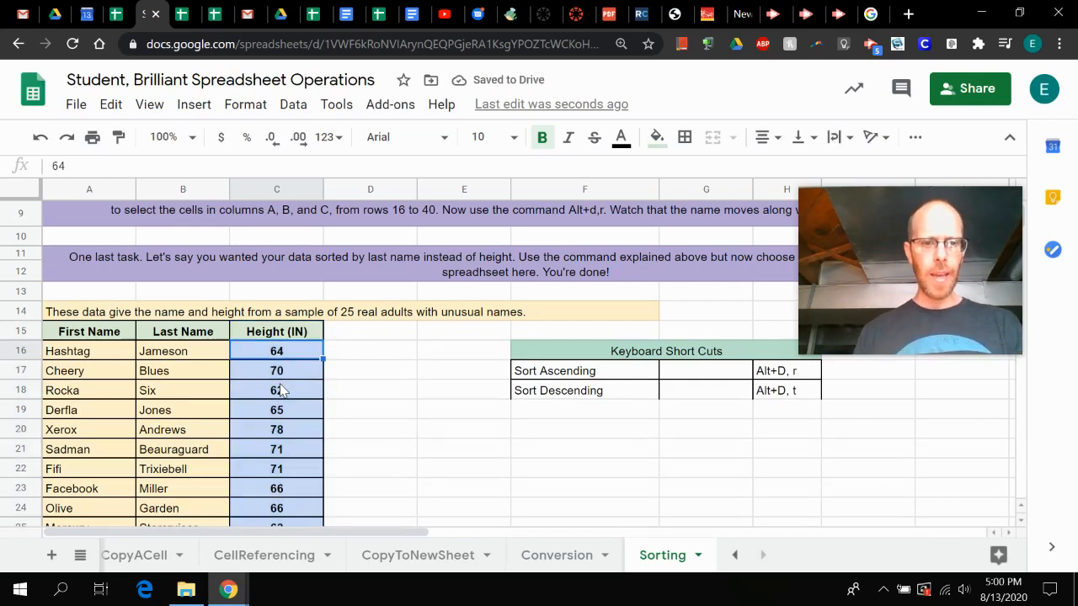
{"action": "key", "text": "shift+Left"}
{"action": "key", "text": "shift+Left"}
{"action": "key", "text": "shift+Down"}
{"action": "key", "text": "shift+Down"}
{"action": "key", "text": "shift+Down"}
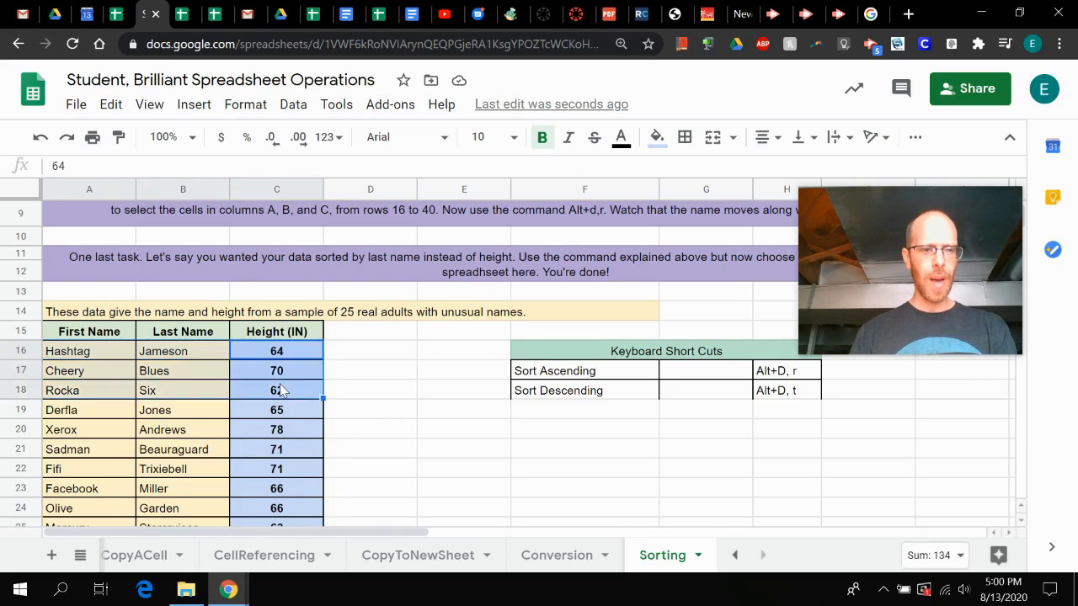
{"action": "key", "text": "shift+Down"}
{"action": "key", "text": "shift+Down"}
{"action": "key", "text": "shift+Down"}
{"action": "key", "text": "shift+Down"}
{"action": "key", "text": "shift+Down"}
{"action": "key", "text": "shift+Down"}
{"action": "key", "text": "shift+Down"}
{"action": "key", "text": "shift+Down"}
{"action": "key", "text": "shift+Down"}
{"action": "key", "text": "shift+Down"}
{"action": "key", "text": "shift+Down"}
{"action": "key", "text": "shift+Down"}
{"action": "key", "text": "shift+Down"}
{"action": "key", "text": "shift+Down"}
{"action": "key", "text": "shift+Down"}
{"action": "key", "text": "shift+Down"}
{"action": "key", "text": "shift+Down"}
{"action": "key", "text": "shift+Down"}
{"action": "key", "text": "shift+Down"}
{"action": "key", "text": "shift+Down"}
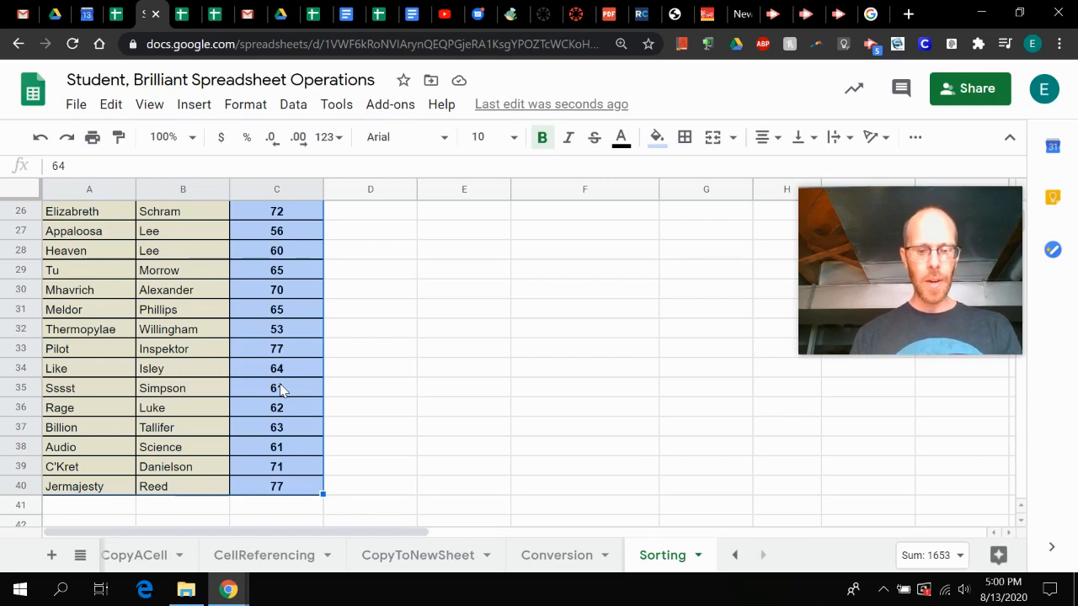
{"action": "key", "text": "alt+d"}
{"action": "key", "text": "Up"}
{"action": "key", "text": "Up"}
{"action": "key", "text": "Up"}
{"action": "key", "text": "Up"}
{"action": "key", "text": "Up"}
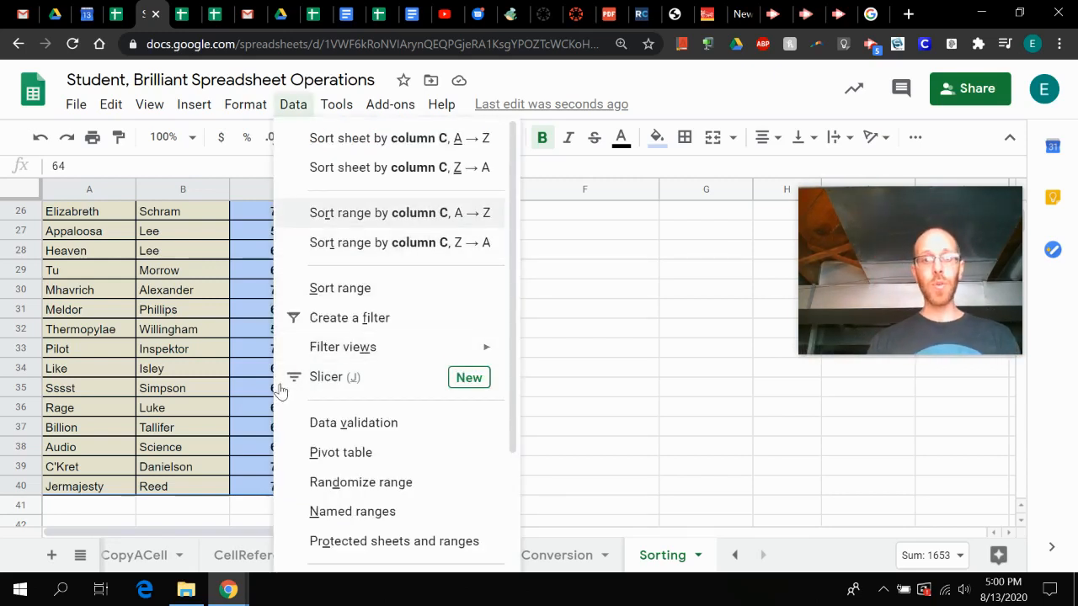
{"action": "key", "text": "Return"}
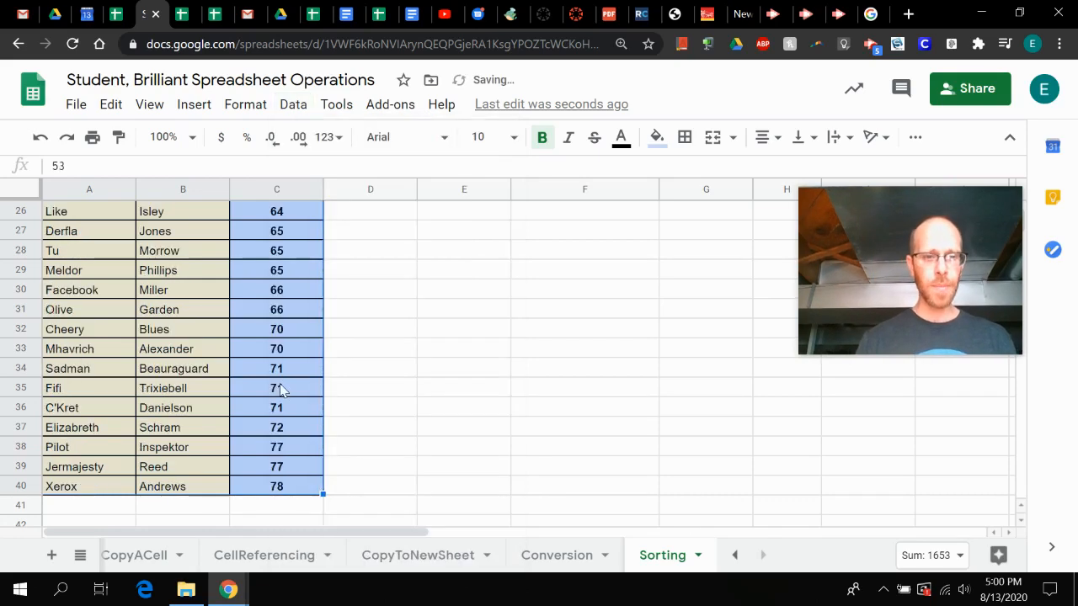
Examine whether first and last names match their heights after the sort, checking rows 16 and 25.
{"action": "scroll", "coordinate": [235, 348], "scroll_direction": "up", "scroll_amount": 8}
{"action": "scroll", "coordinate": [236, 348], "scroll_direction": "down", "scroll_amount": 5}
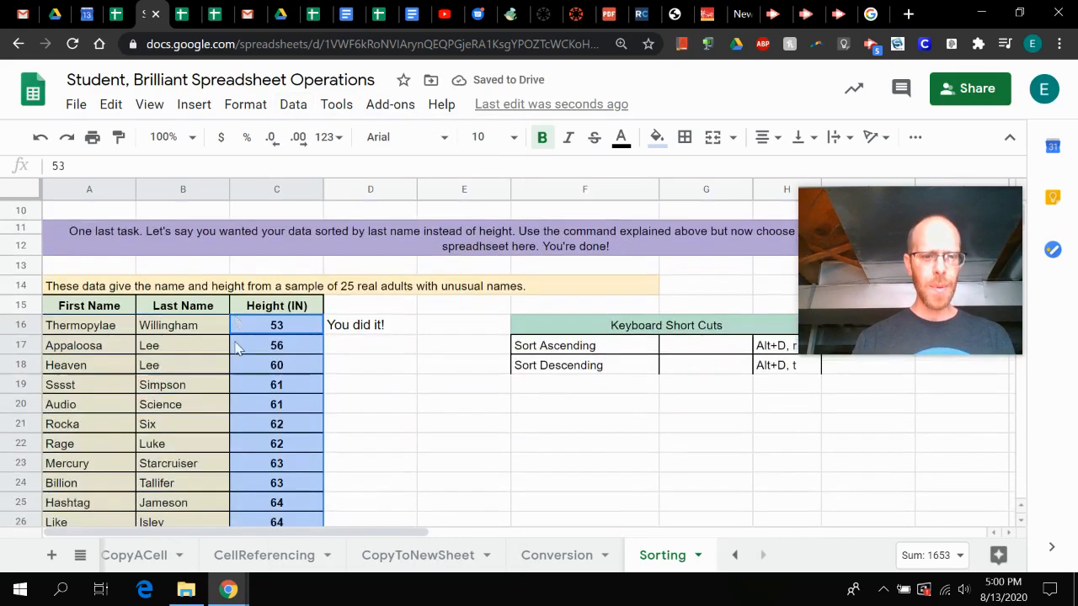
{"action": "left_click", "coordinate": [300, 276]}
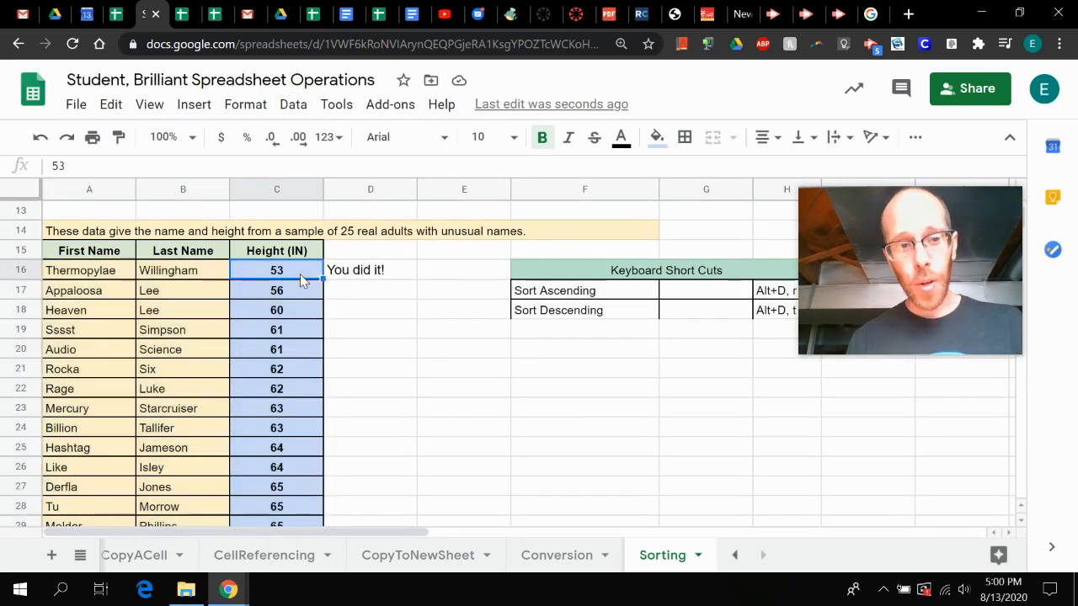
{"action": "key", "text": "Left"}
{"action": "key", "text": "Left"}
{"action": "key", "text": "Right"}
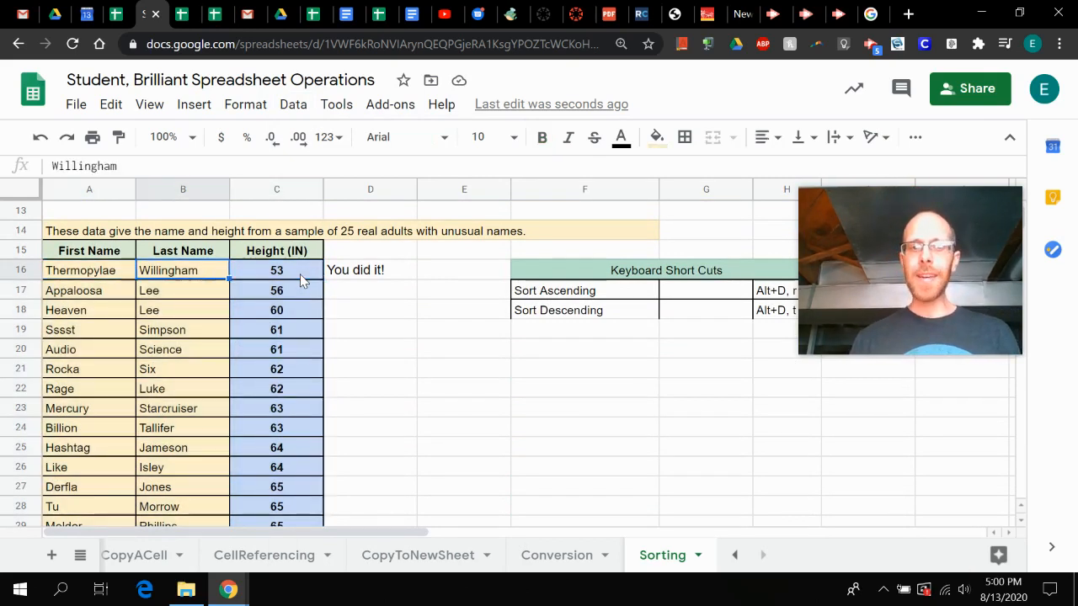
{"action": "key", "text": "Left"}
{"action": "key", "text": "Down"}
{"action": "key", "text": "Up"}
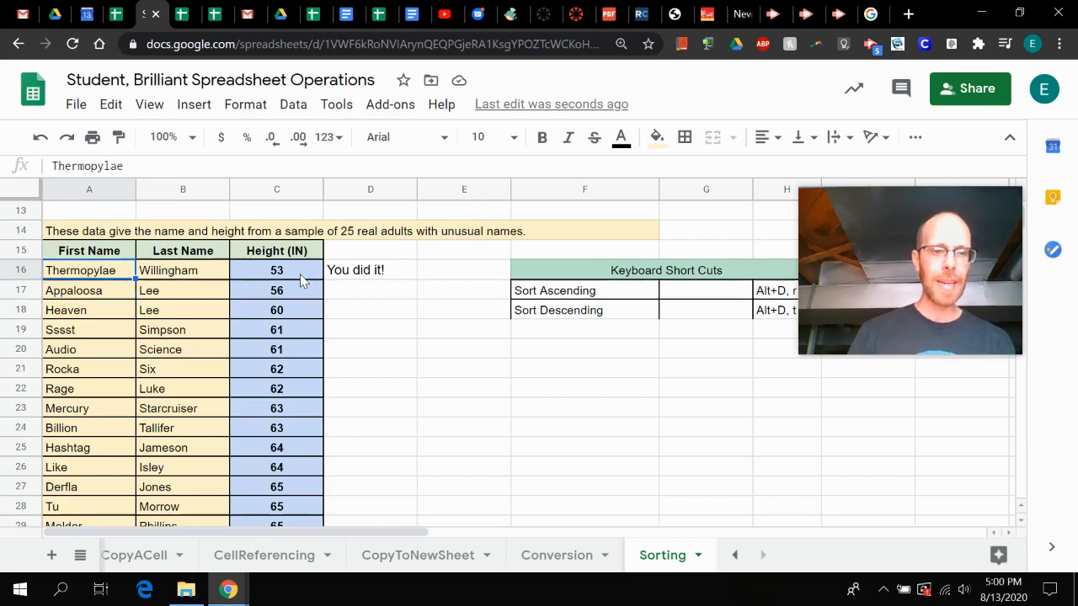
{"action": "key", "text": "Right"}
{"action": "key", "text": "Right"}
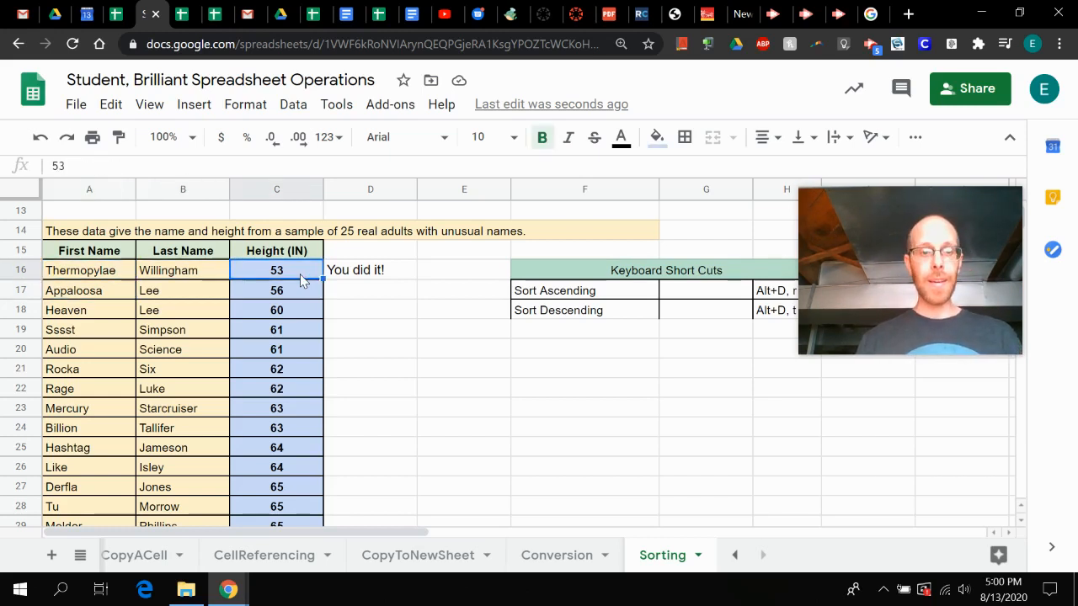
{"action": "left_click", "coordinate": [95, 449]}
{"action": "key", "text": "Right"}
{"action": "key", "text": "Right"}
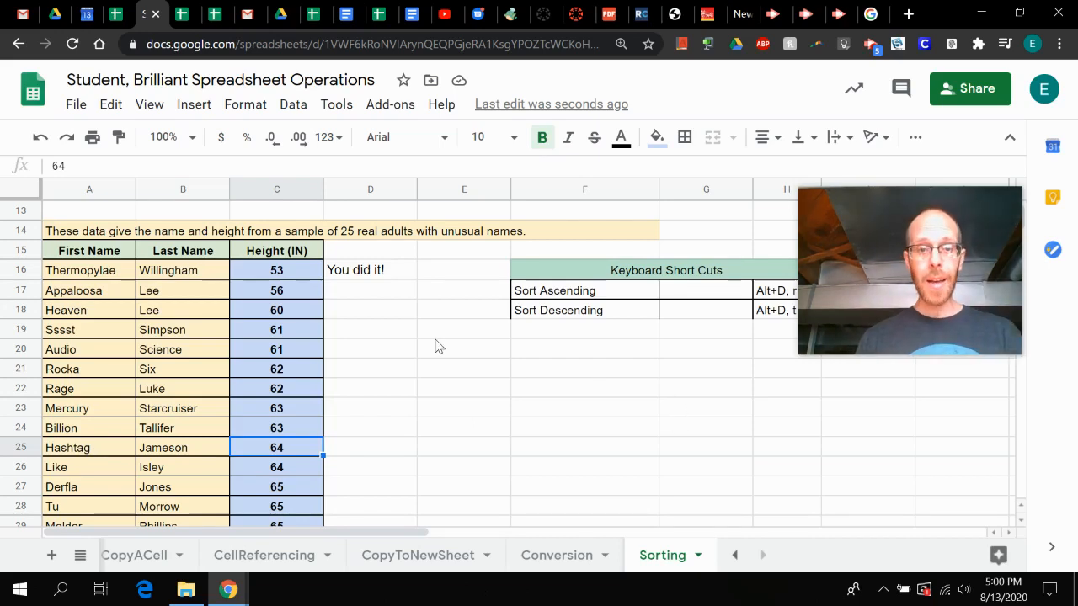
Review the Sorting instructions and the CellReferencing, CopyToNewSheet and Conversion sheets, and return to the Sorting sheet.
{"action": "scroll", "coordinate": [438, 345], "scroll_direction": "up", "scroll_amount": 5}
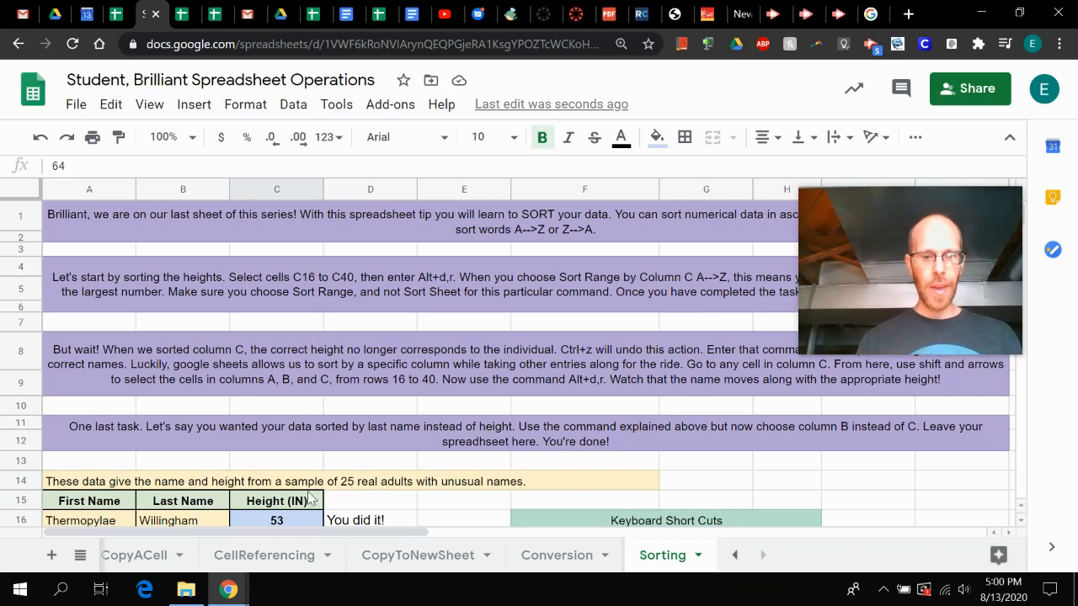
{"action": "left_click", "coordinate": [244, 568]}
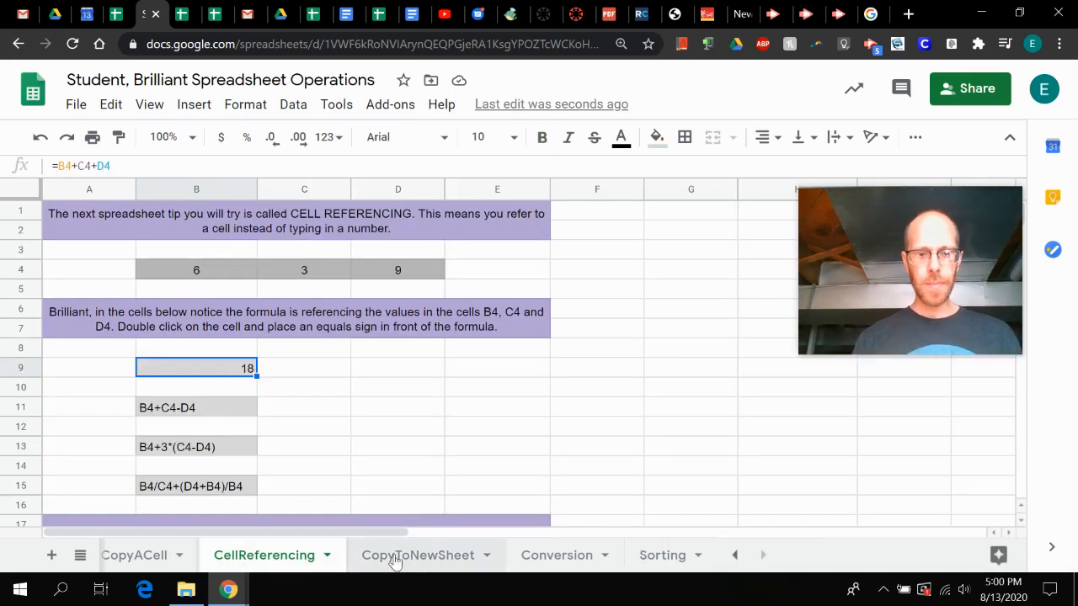
{"action": "left_click", "coordinate": [406, 559]}
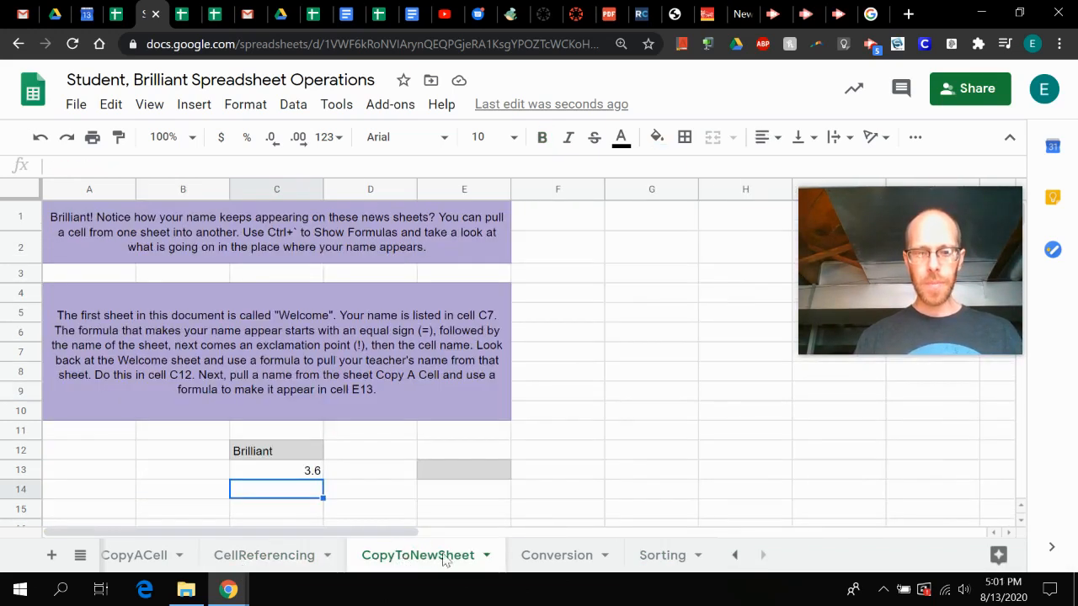
{"action": "left_click", "coordinate": [539, 559]}
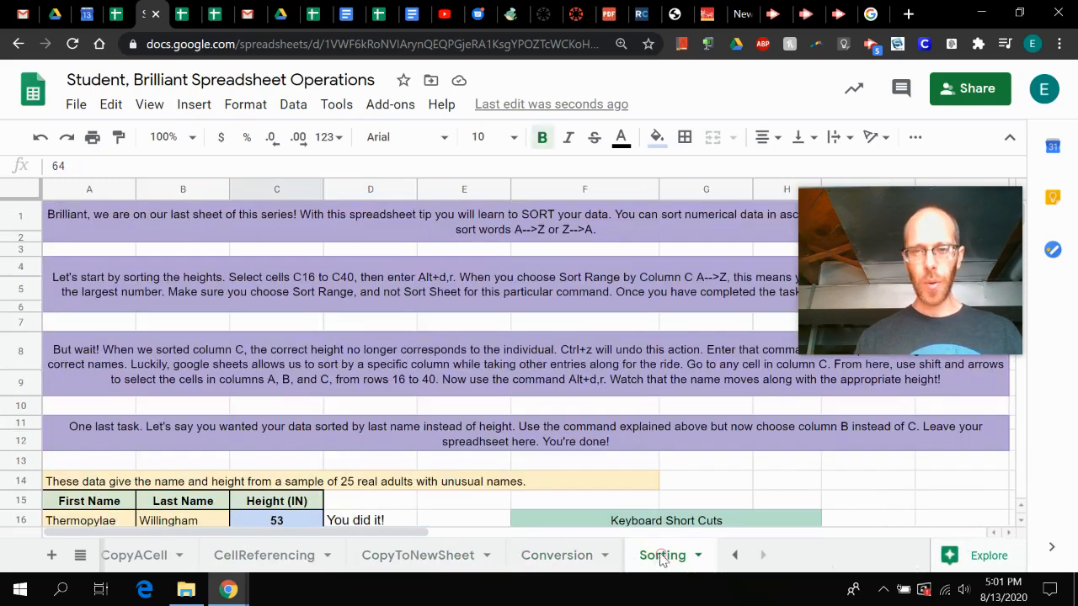
{"action": "left_click", "coordinate": [661, 559]}
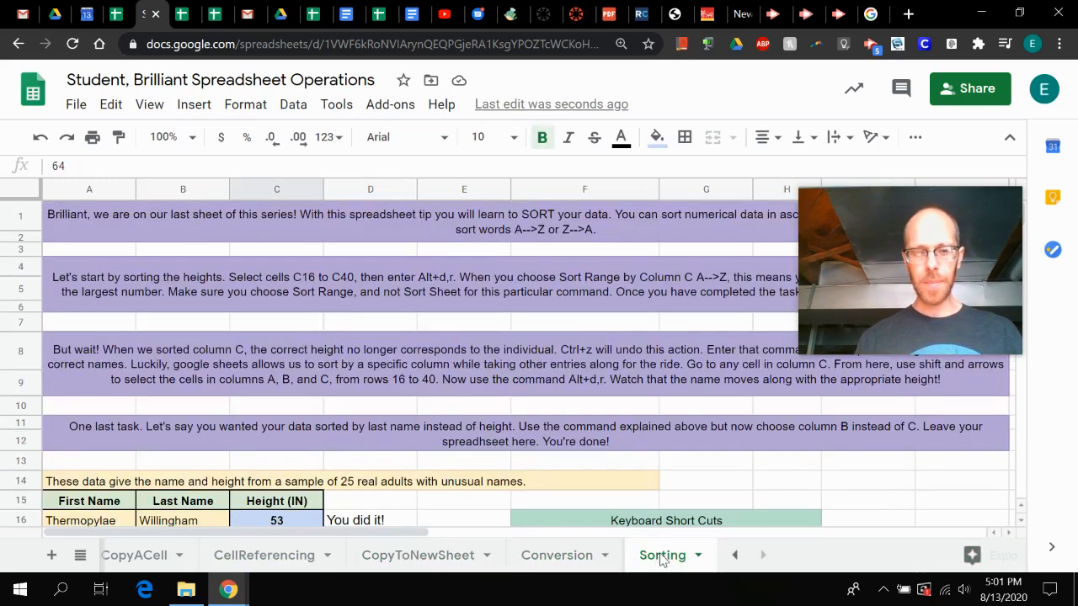